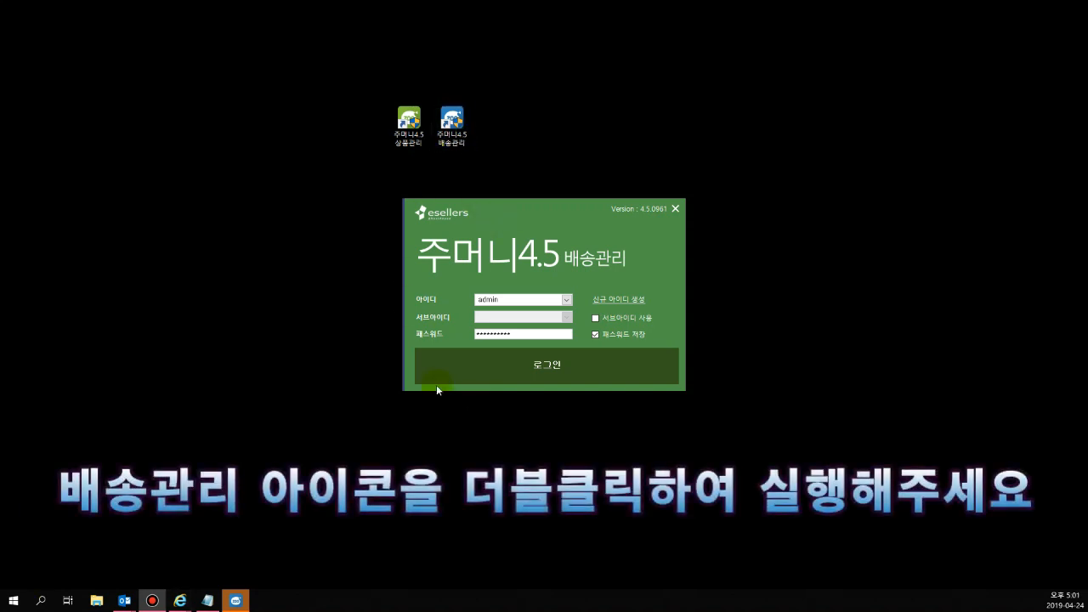
Log in to the delivery management program as admin and open the site ID management window (사이트 아이디 관리)
{"action": "left_click", "coordinate": [535, 299]}
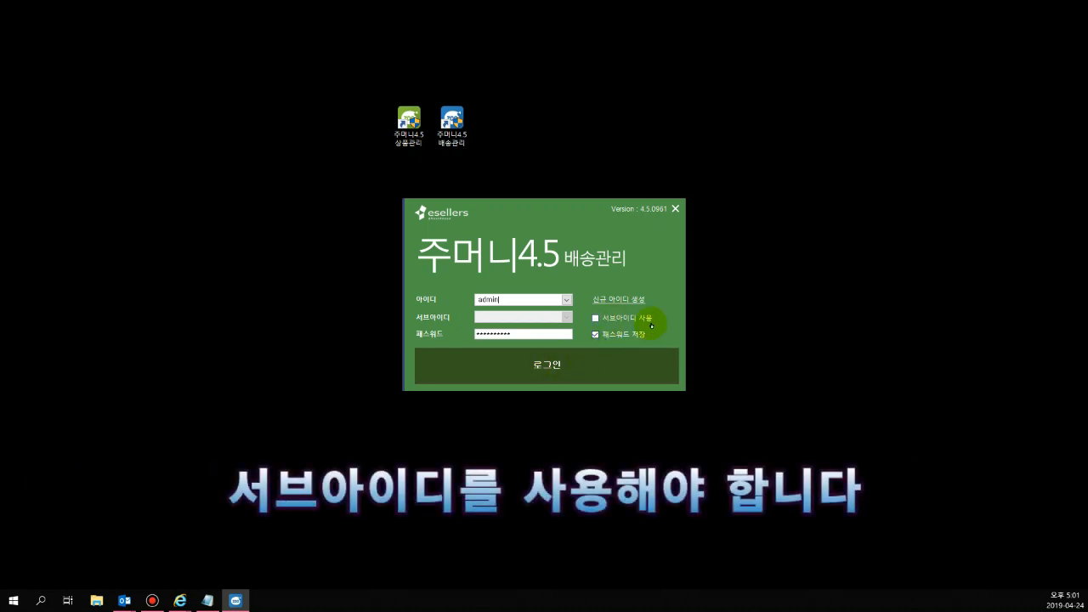
{"action": "left_click", "coordinate": [574, 381]}
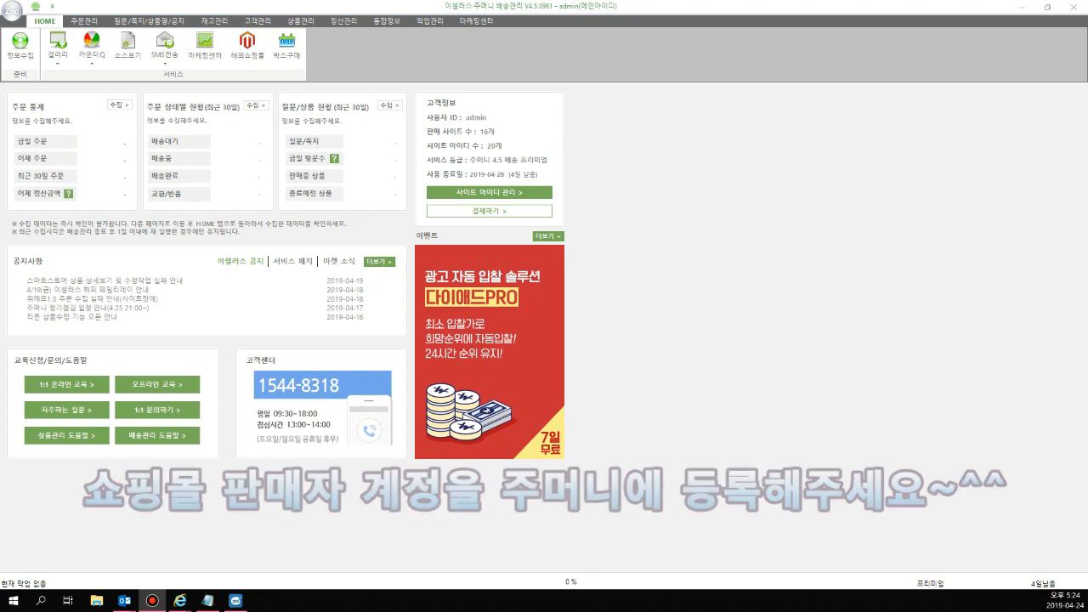
{"action": "left_click", "coordinate": [15, 17]}
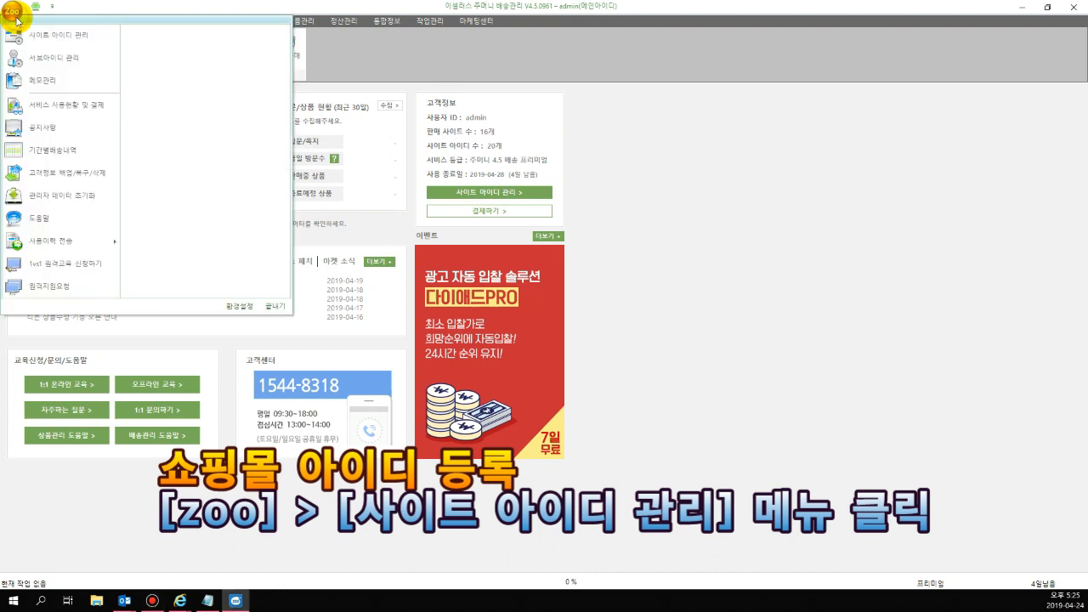
{"action": "left_click", "coordinate": [98, 40]}
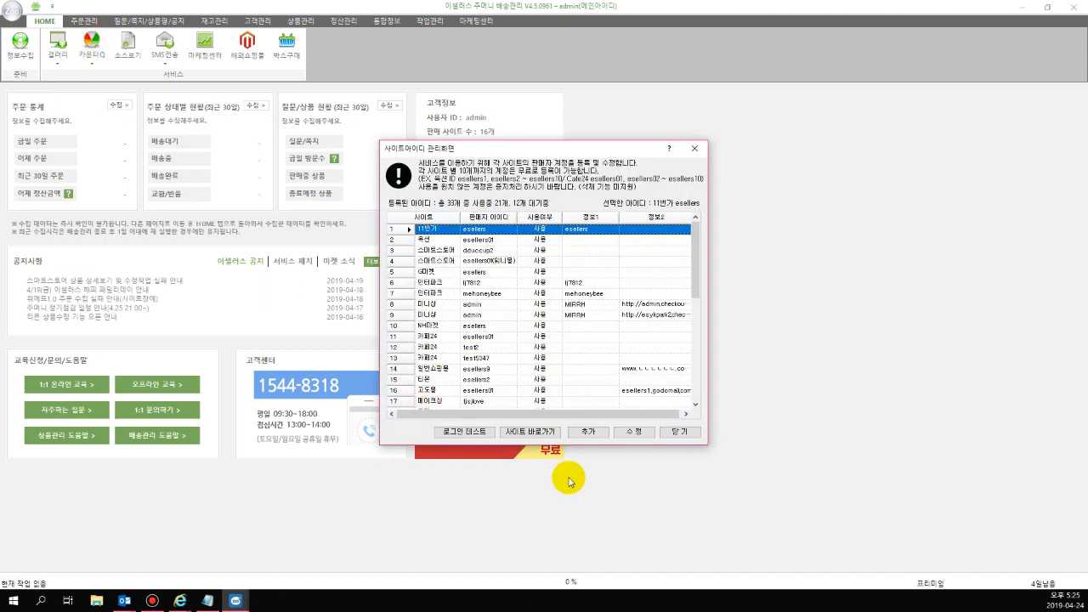
Examine the registration form for a new 11번가 seller account and leave it without adding an account
{"action": "left_click", "coordinate": [590, 432]}
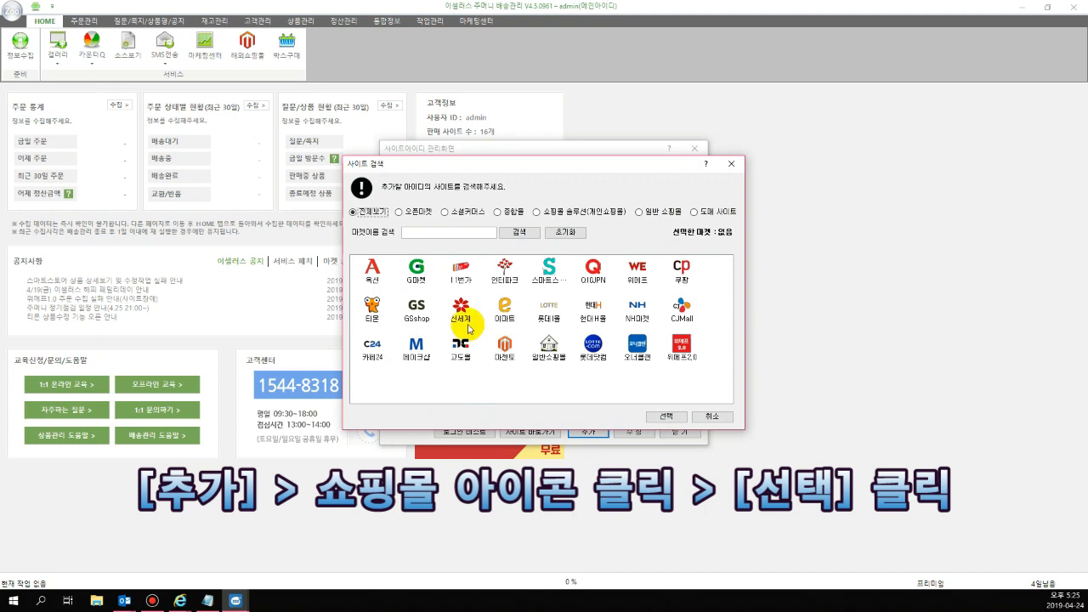
{"action": "left_click", "coordinate": [460, 272]}
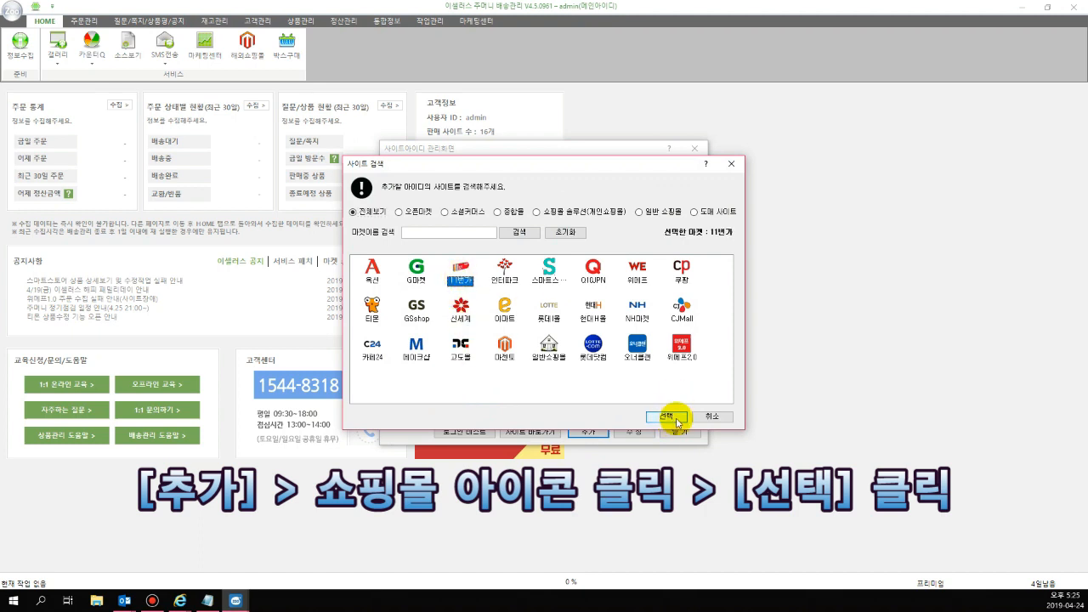
{"action": "left_click", "coordinate": [673, 422]}
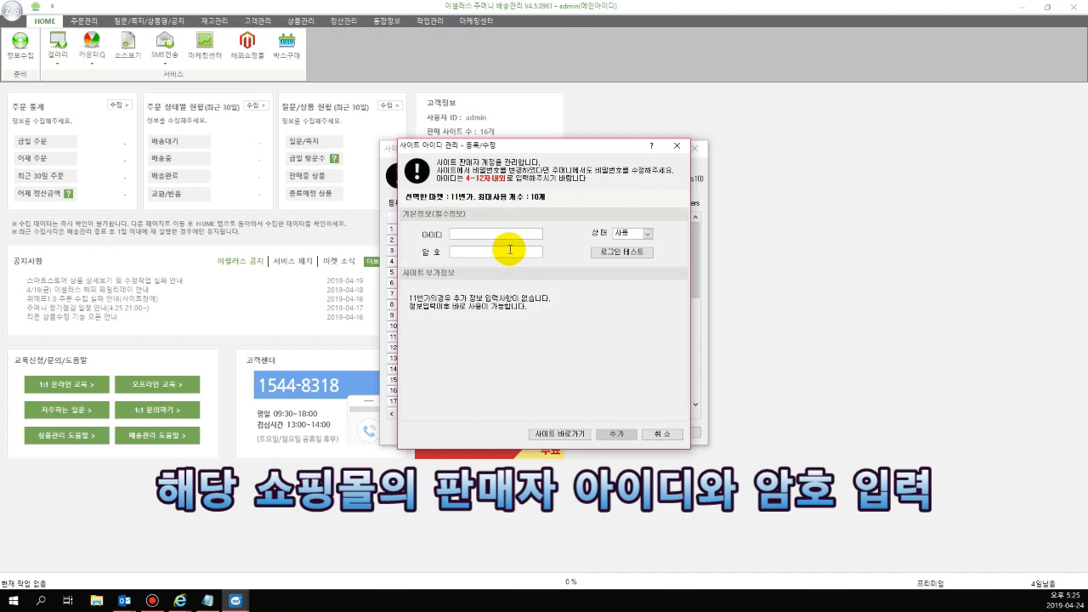
{"action": "left_click", "coordinate": [510, 249]}
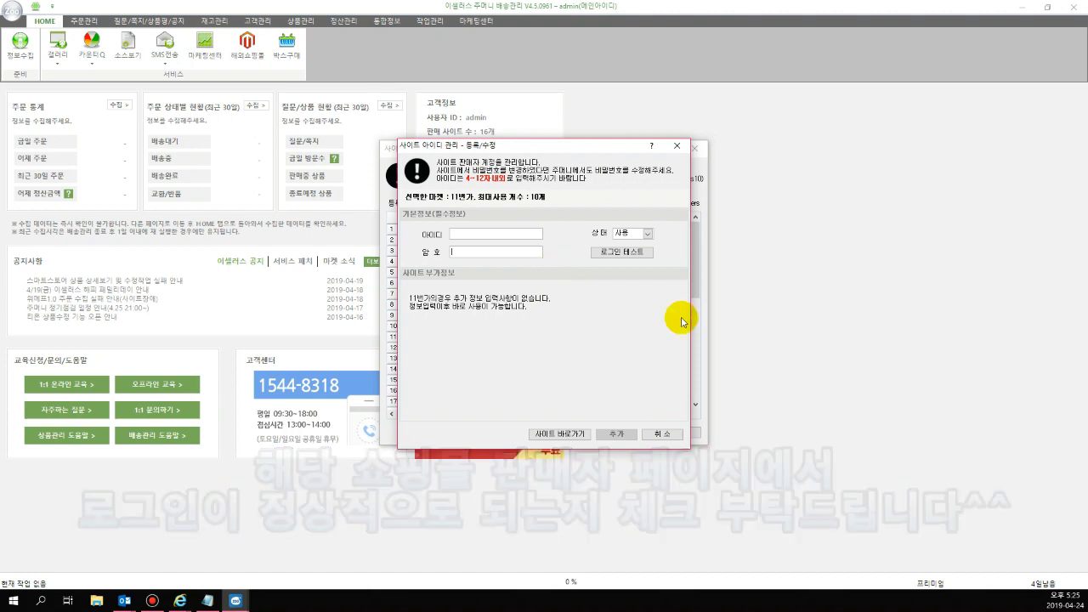
{"action": "left_click", "coordinate": [656, 435]}
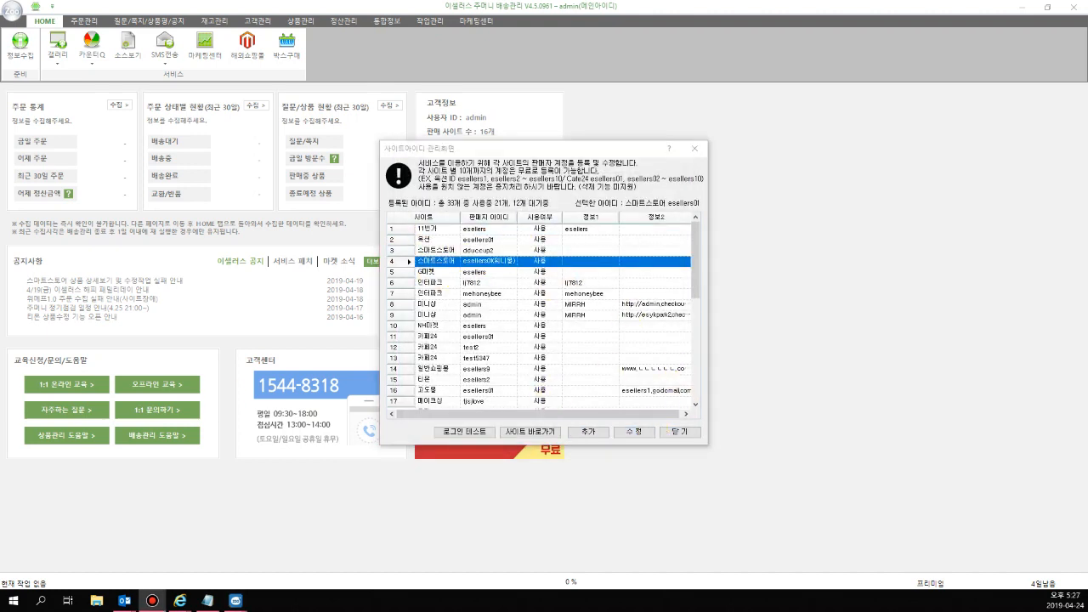
Review the additional site information of the 워니몰 스마트스토어 account without changes and close site ID management
{"action": "left_click", "coordinate": [633, 431]}
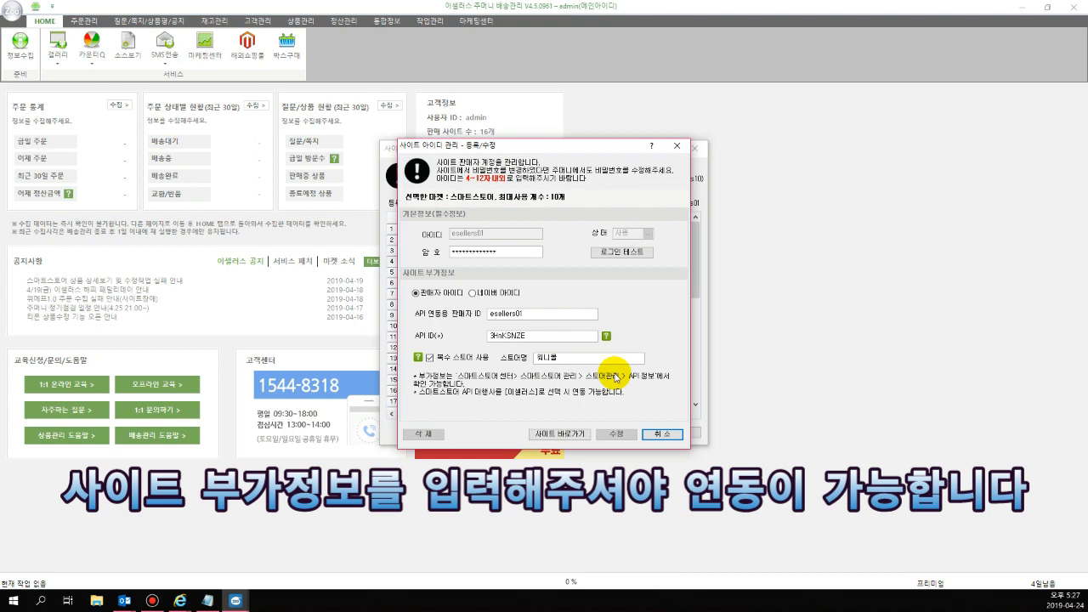
{"action": "left_click", "coordinate": [655, 434]}
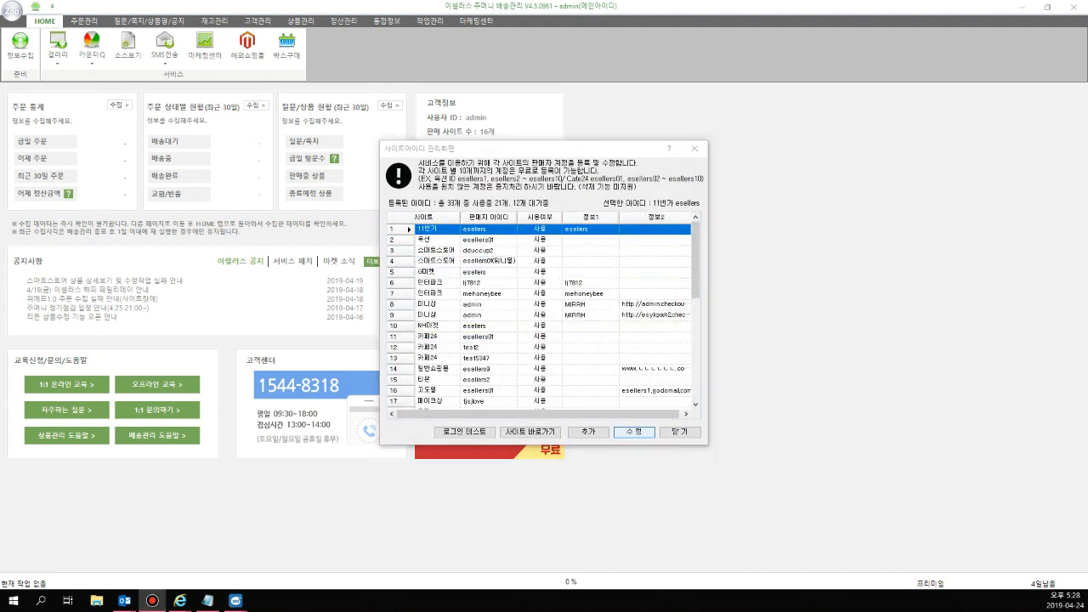
{"action": "left_click", "coordinate": [697, 437]}
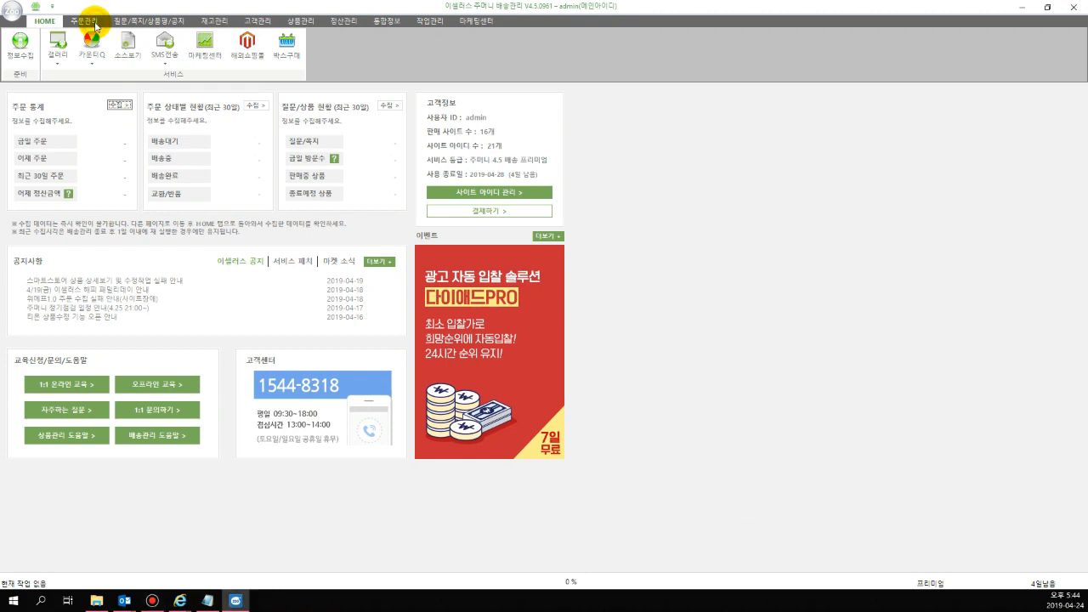
Show the new orders list (새주문) in order management and open the information collection window (정보수집)
{"action": "left_click", "coordinate": [85, 21]}
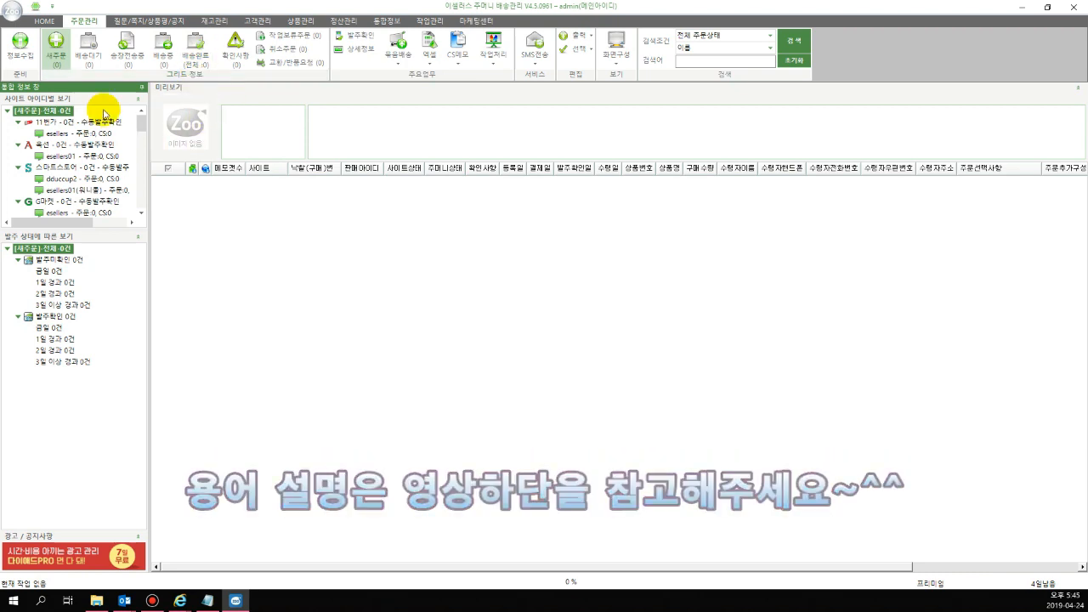
{"action": "left_click", "coordinate": [62, 70]}
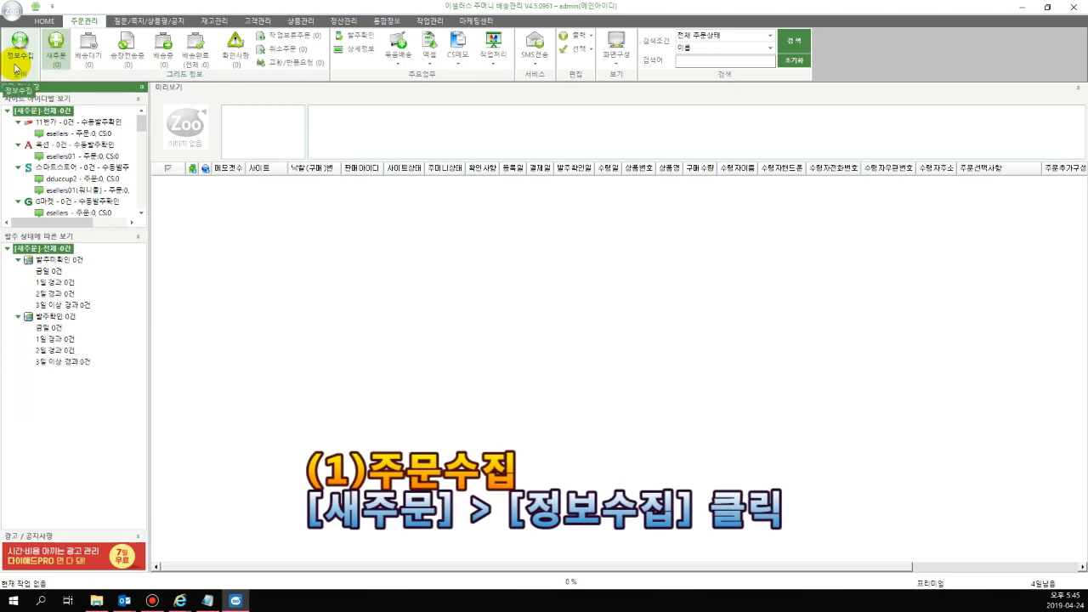
{"action": "left_click", "coordinate": [19, 61]}
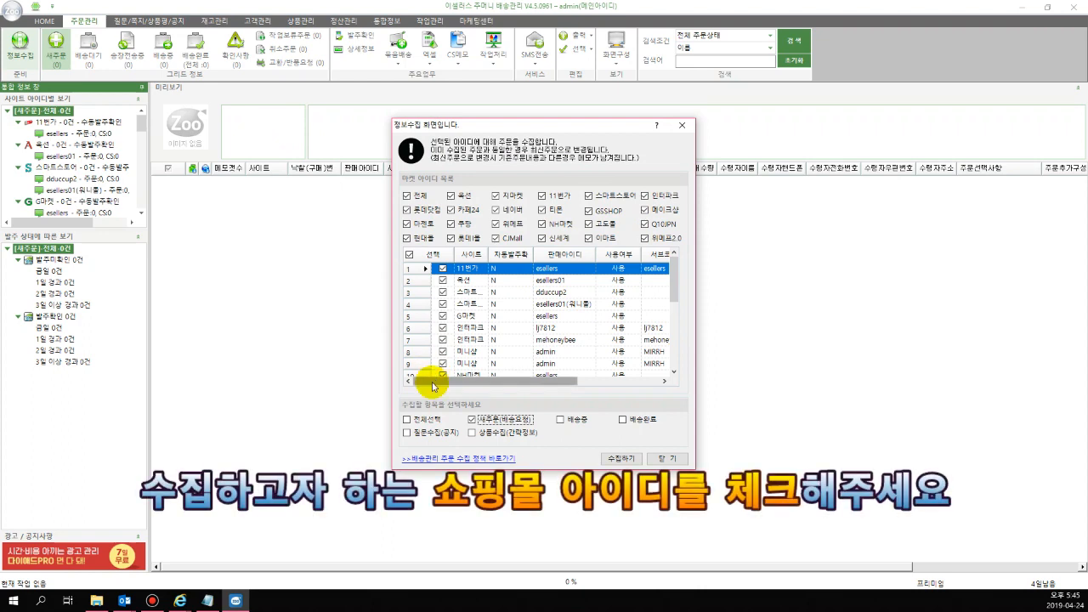
Deselect all markets, select the 11번가, 옥션, 워니몰 스마트스토어, G마켓 and second 인터파크 accounts, and collect their new orders
{"action": "left_click", "coordinate": [406, 196]}
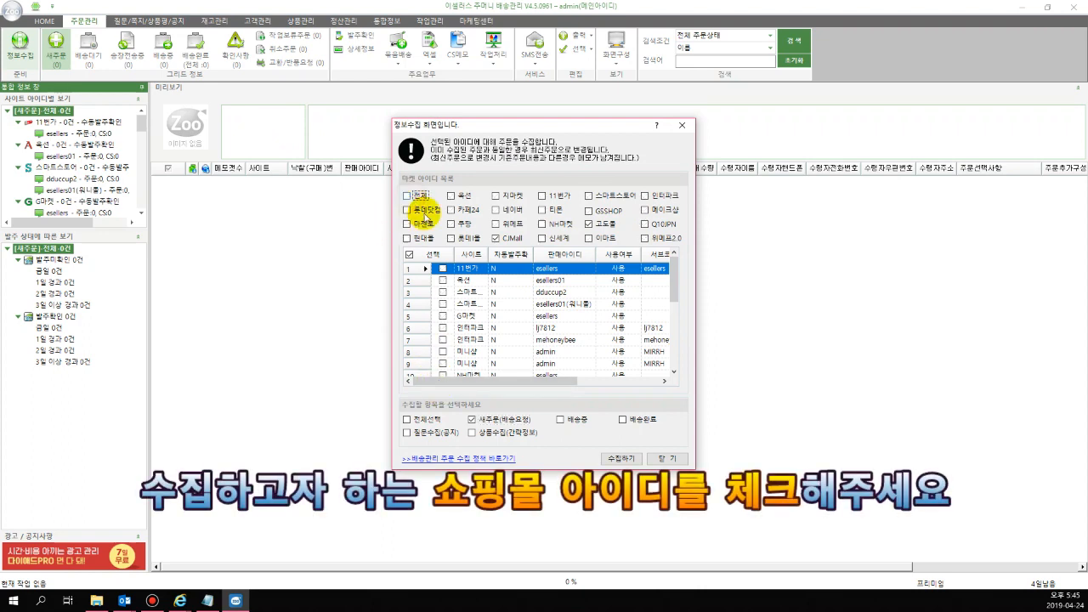
{"action": "left_click", "coordinate": [443, 268]}
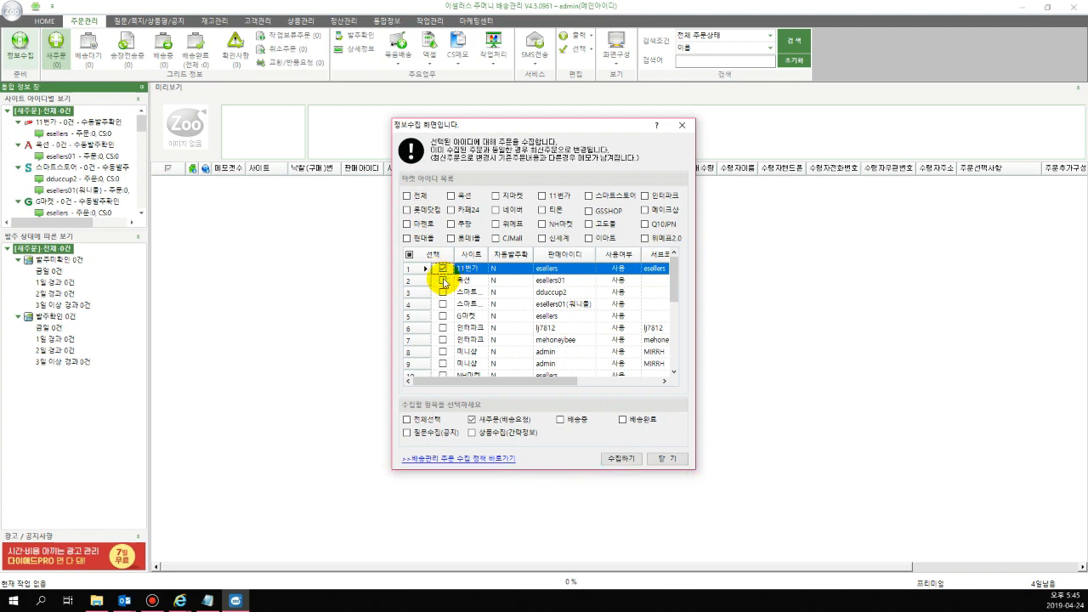
{"action": "left_click", "coordinate": [442, 281]}
{"action": "left_click", "coordinate": [443, 304]}
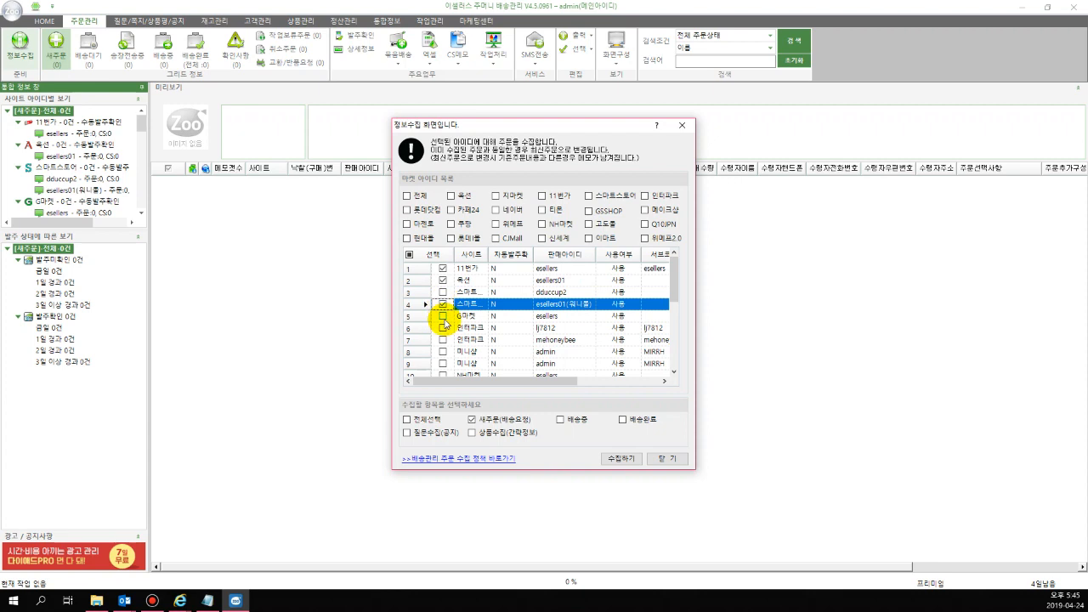
{"action": "left_click", "coordinate": [443, 315]}
{"action": "left_click", "coordinate": [443, 339]}
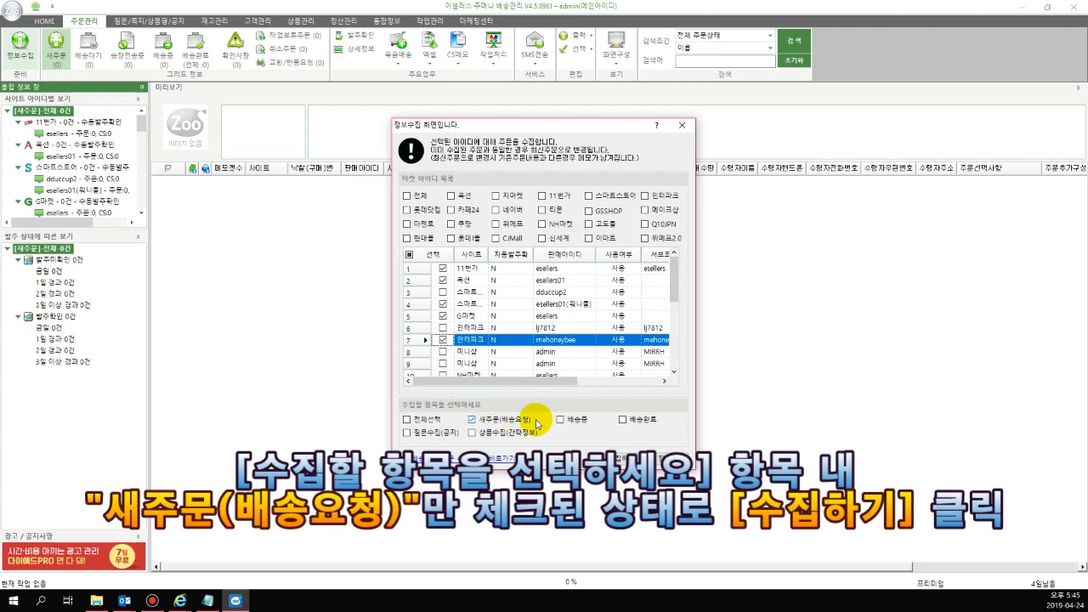
{"action": "left_click", "coordinate": [627, 460]}
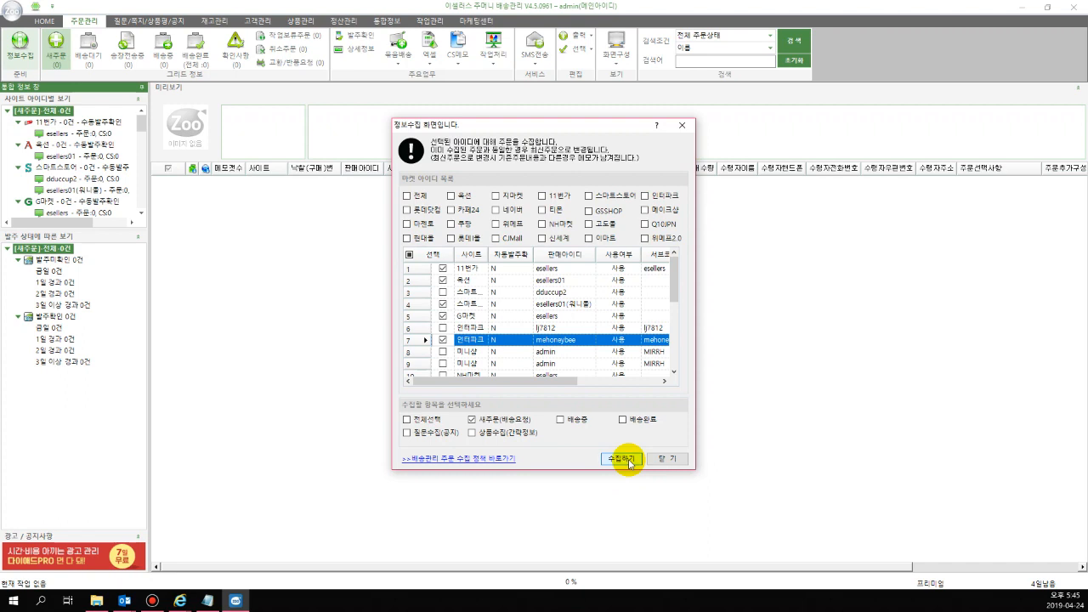
{"action": "left_click", "coordinate": [627, 460]}
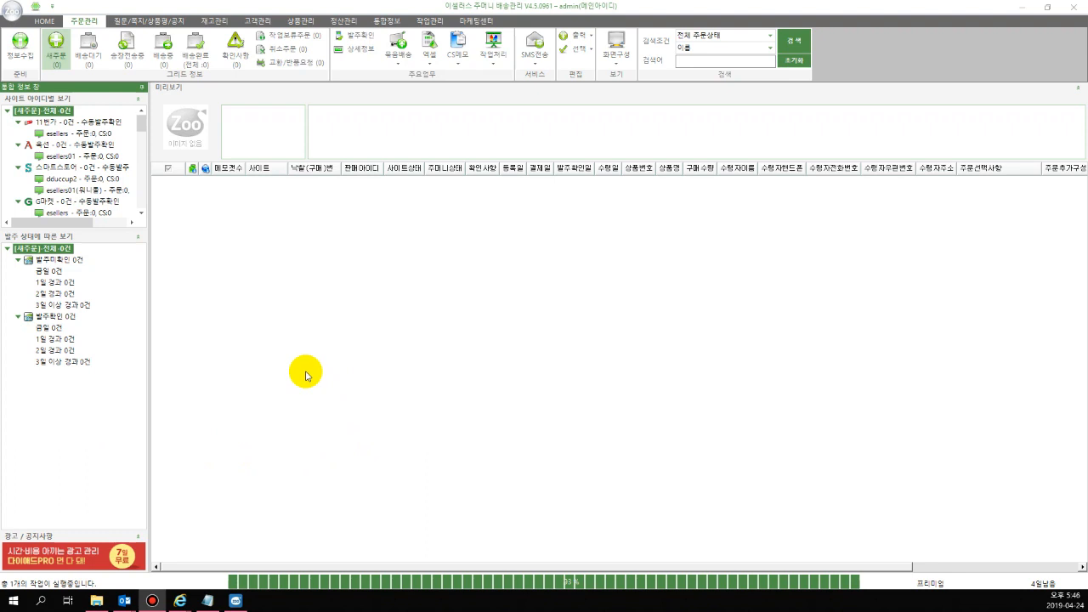
Examine the detailed history of the 옥션 new-order collection job in job management (작업관리)
{"action": "left_click", "coordinate": [438, 22]}
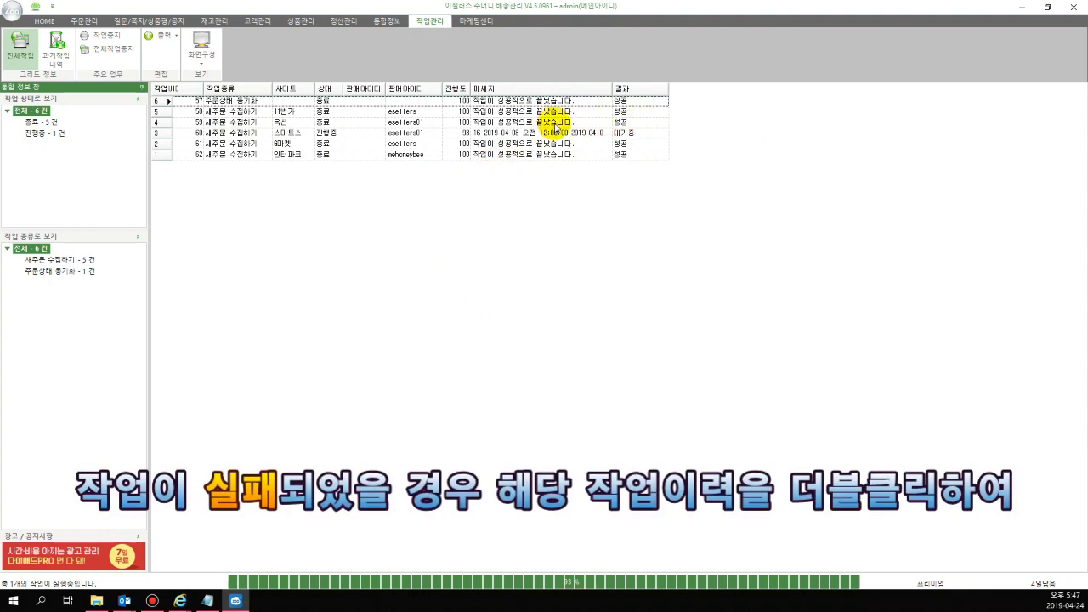
{"action": "double_click", "coordinate": [553, 121]}
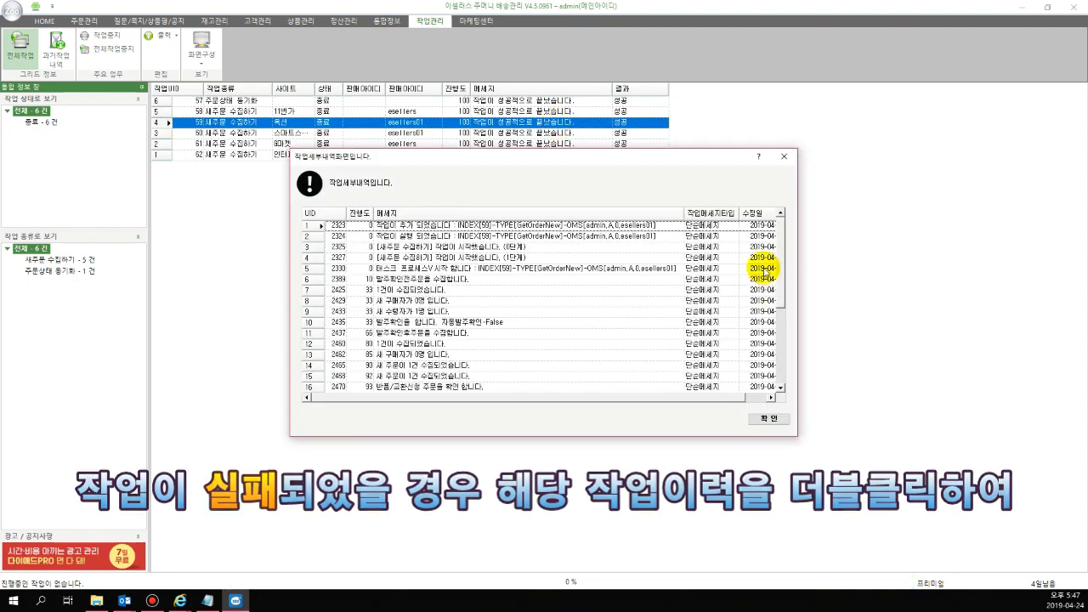
{"action": "left_click_drag", "start_coordinate": [776, 230], "coordinate": [782, 340]}
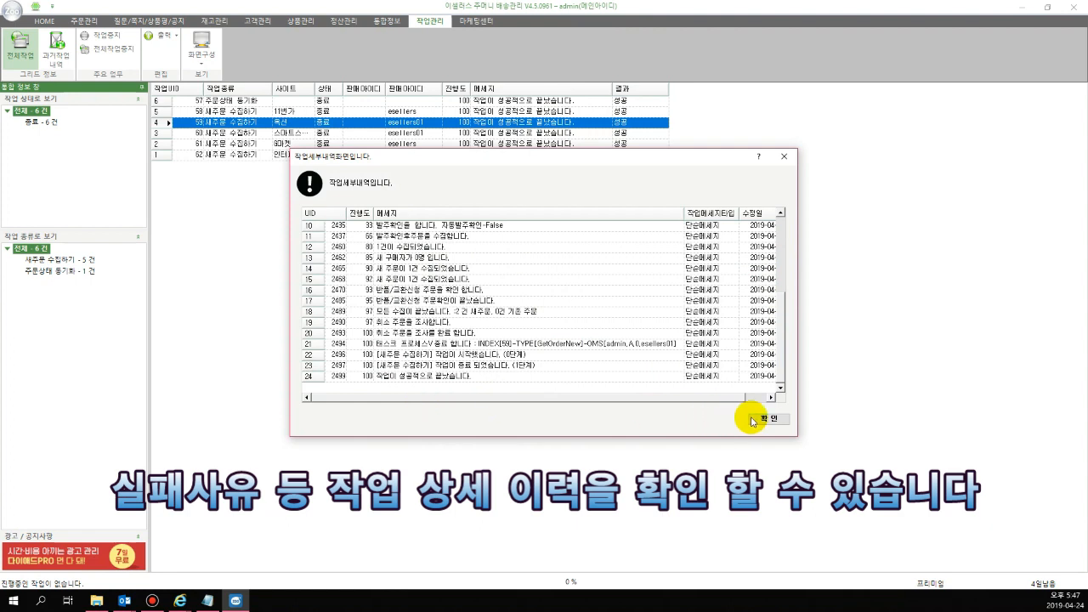
{"action": "left_click", "coordinate": [767, 418]}
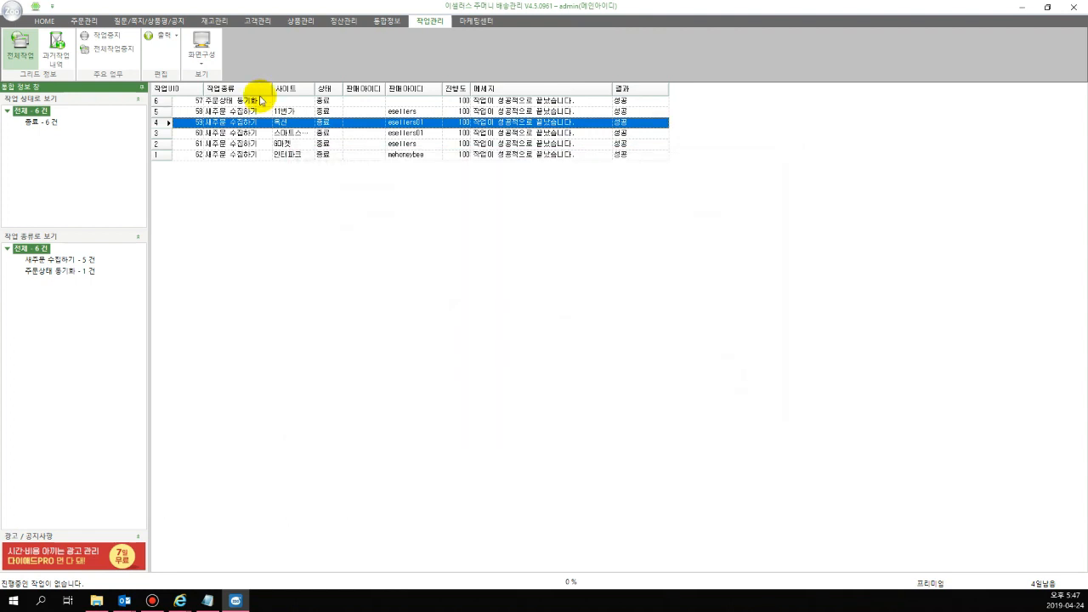
Select and check all collected orders with the 발주확인전 status in order management and run order confirmation (발주확인) on them
{"action": "left_click", "coordinate": [84, 20]}
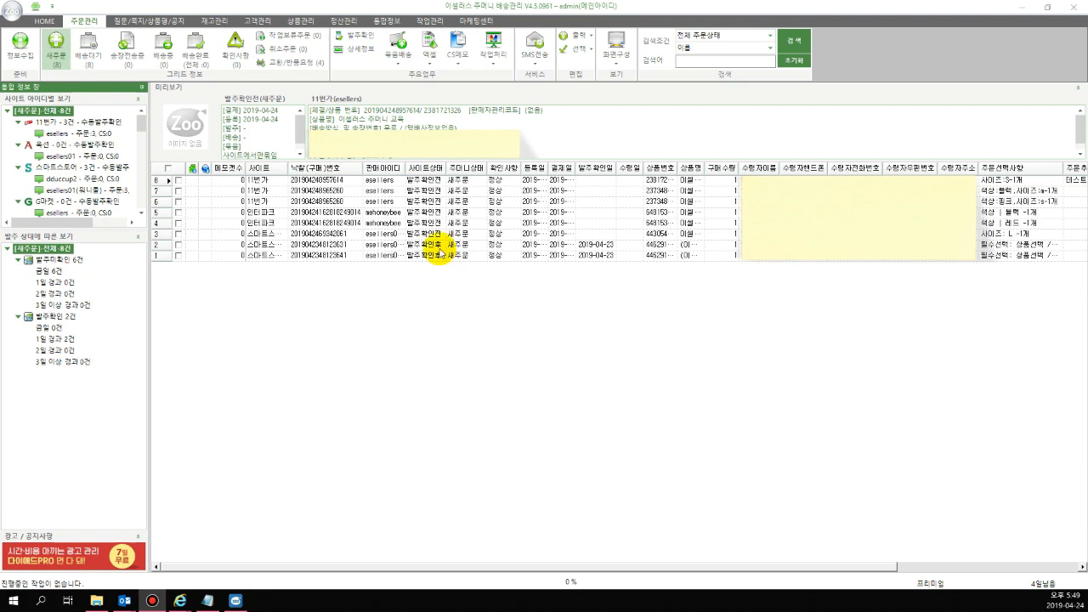
{"action": "left_click", "coordinate": [444, 234]}
{"action": "left_click_drag", "start_coordinate": [443, 240], "coordinate": [448, 187]}
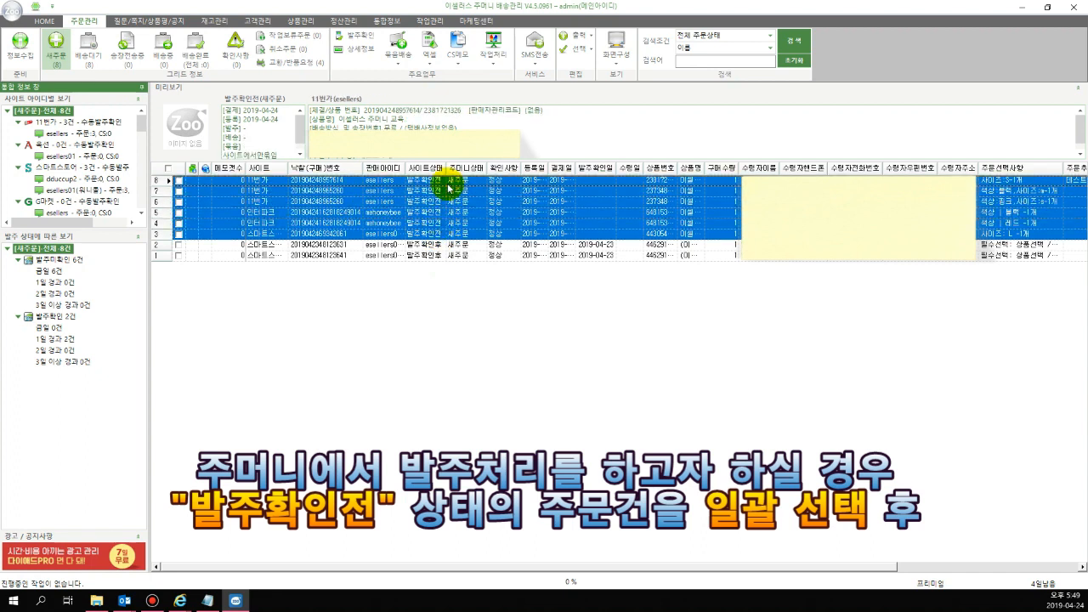
{"action": "right_click", "coordinate": [365, 201]}
{"action": "left_click", "coordinate": [408, 208]}
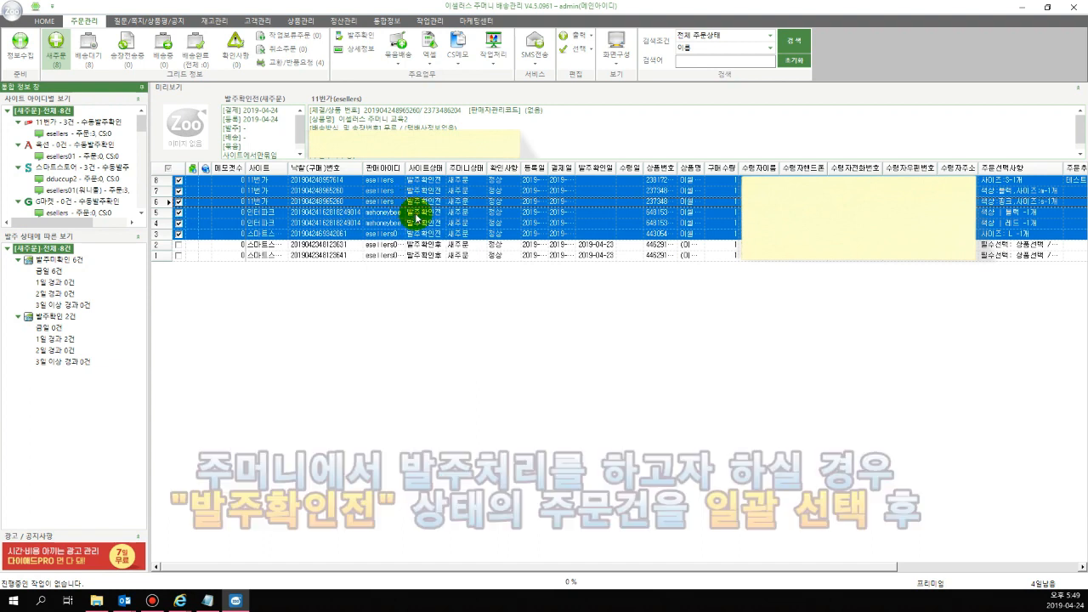
{"action": "left_click", "coordinate": [374, 40]}
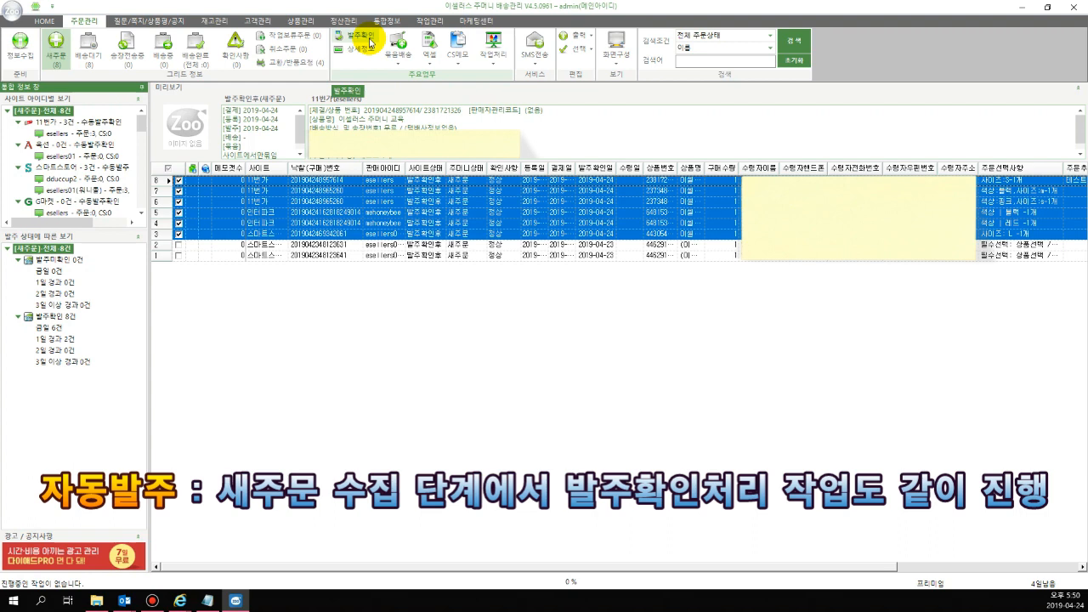
Enable automatic order confirmation on collection for 옥션 and G마켓 in the order management site settings, save, and reload the new orders list
{"action": "left_click", "coordinate": [12, 10]}
{"action": "left_click", "coordinate": [237, 306]}
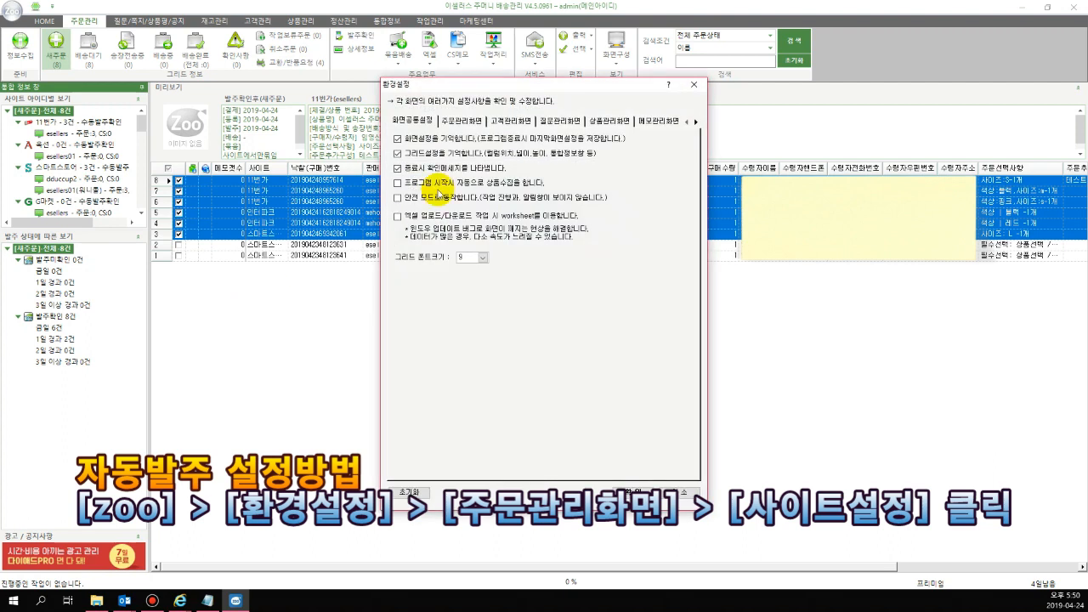
{"action": "left_click", "coordinate": [454, 123]}
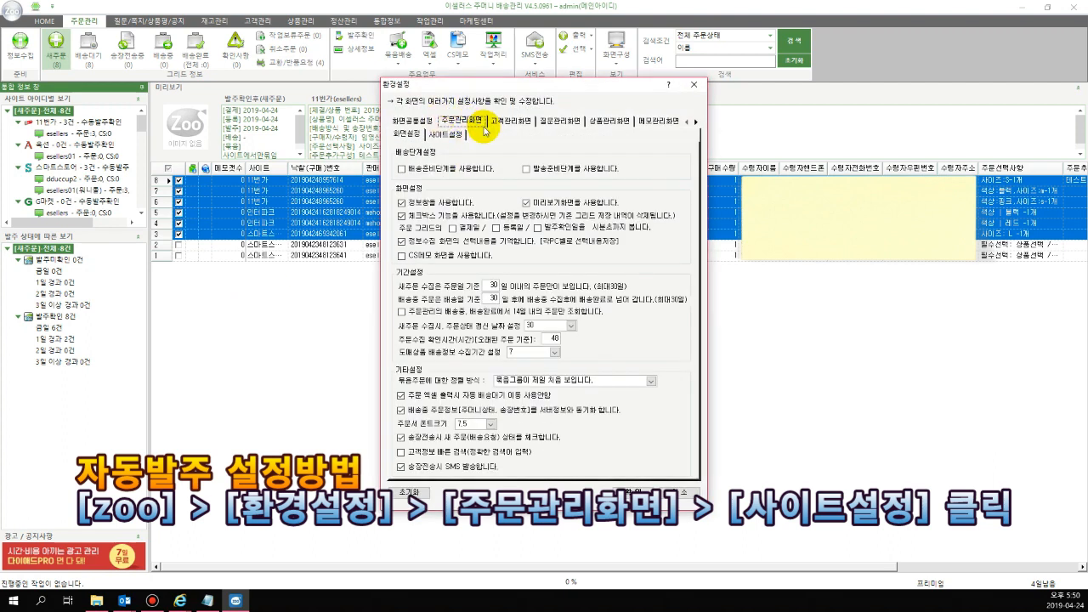
{"action": "left_click", "coordinate": [463, 136]}
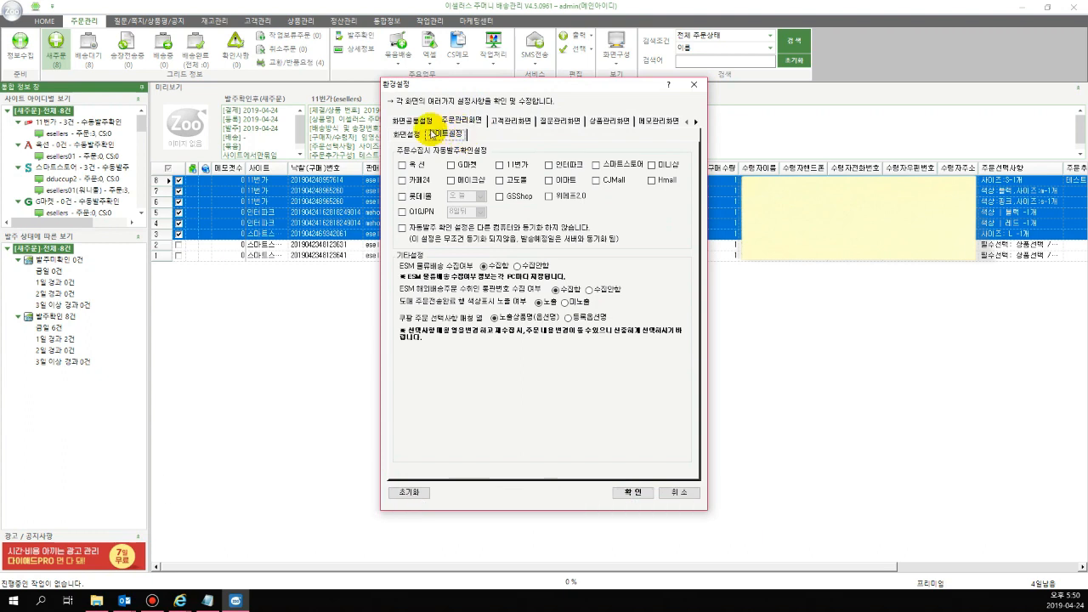
{"action": "left_click", "coordinate": [418, 165]}
{"action": "left_click", "coordinate": [450, 167]}
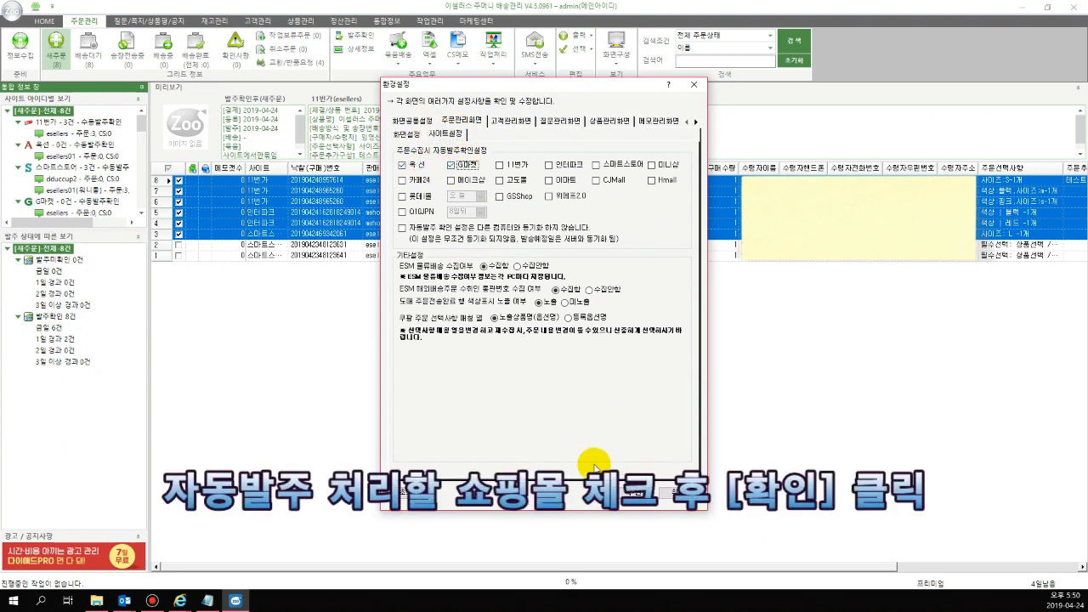
{"action": "left_click", "coordinate": [628, 491]}
{"action": "left_click", "coordinate": [673, 337]}
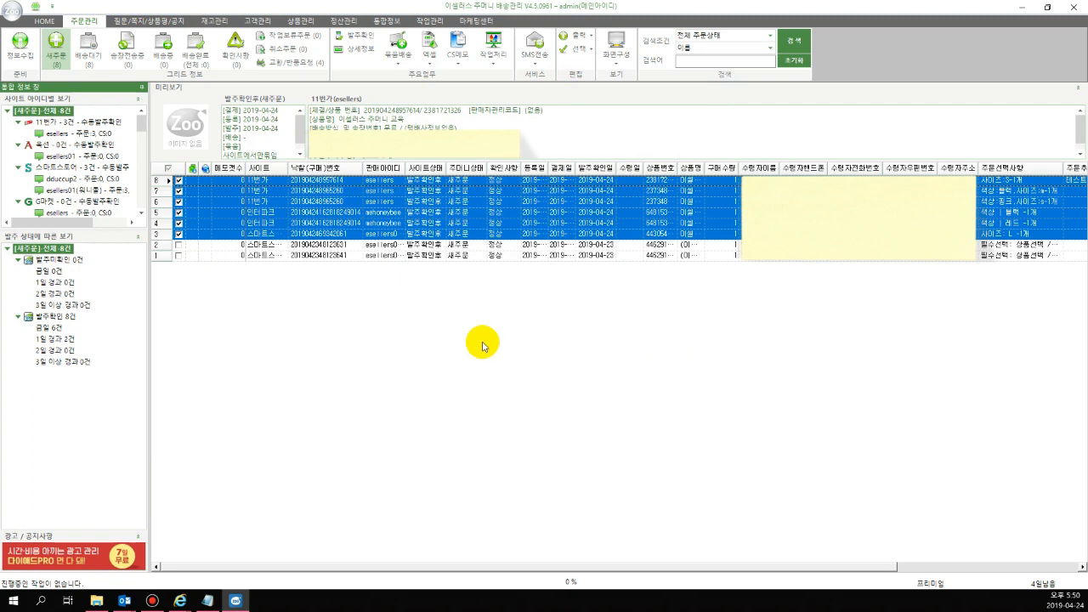
{"action": "left_click", "coordinate": [63, 59]}
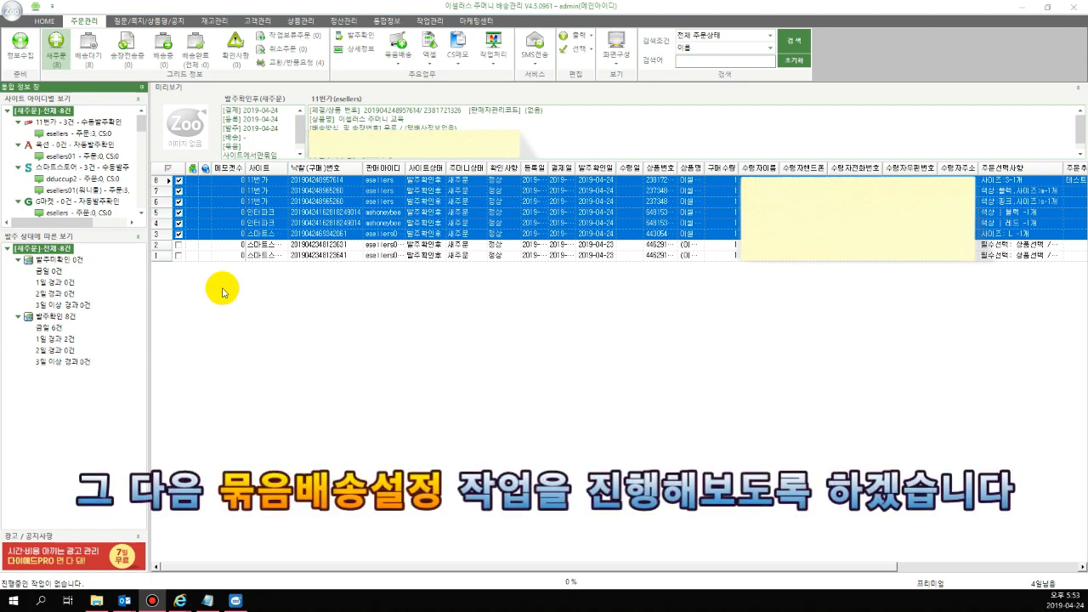
Select all eight new orders, open the bundled shipping setup (묶음배송설정) and agree to automatically refresh the bundled orders
{"action": "left_click", "coordinate": [168, 169]}
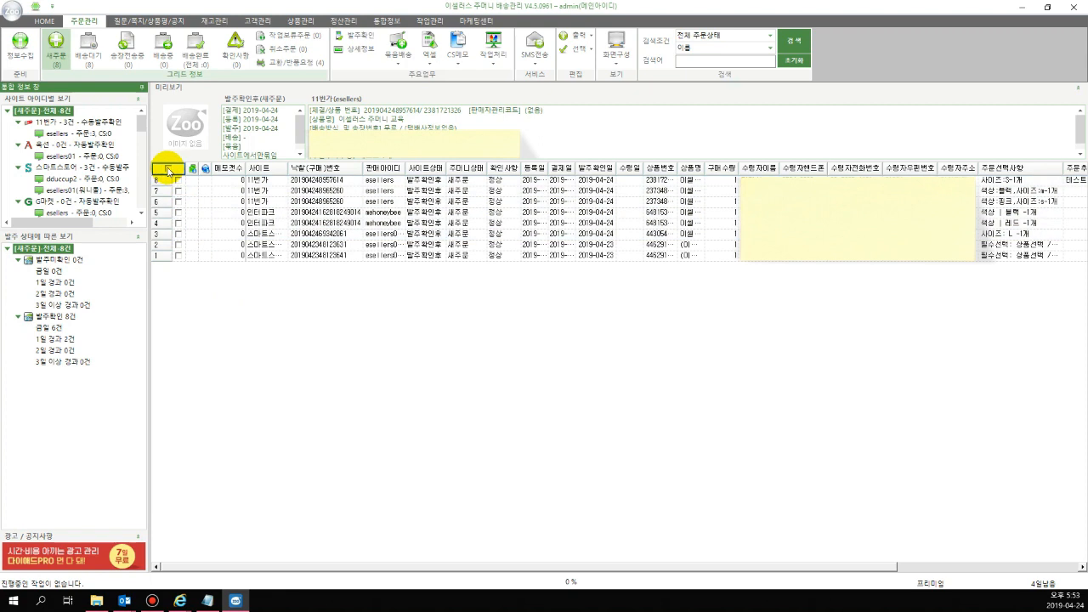
{"action": "left_click", "coordinate": [168, 169]}
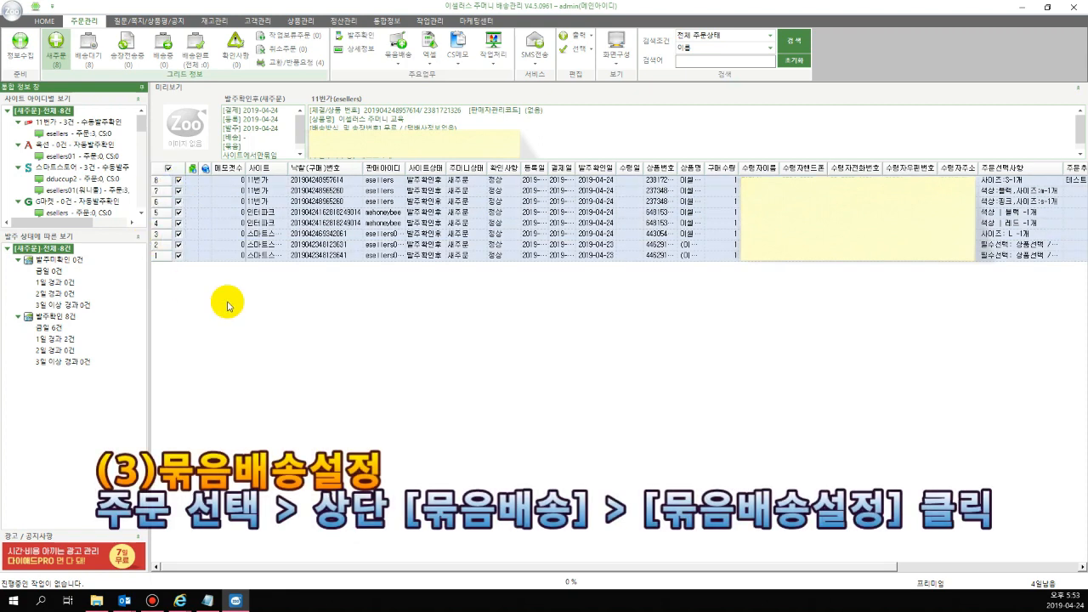
{"action": "left_click", "coordinate": [396, 67]}
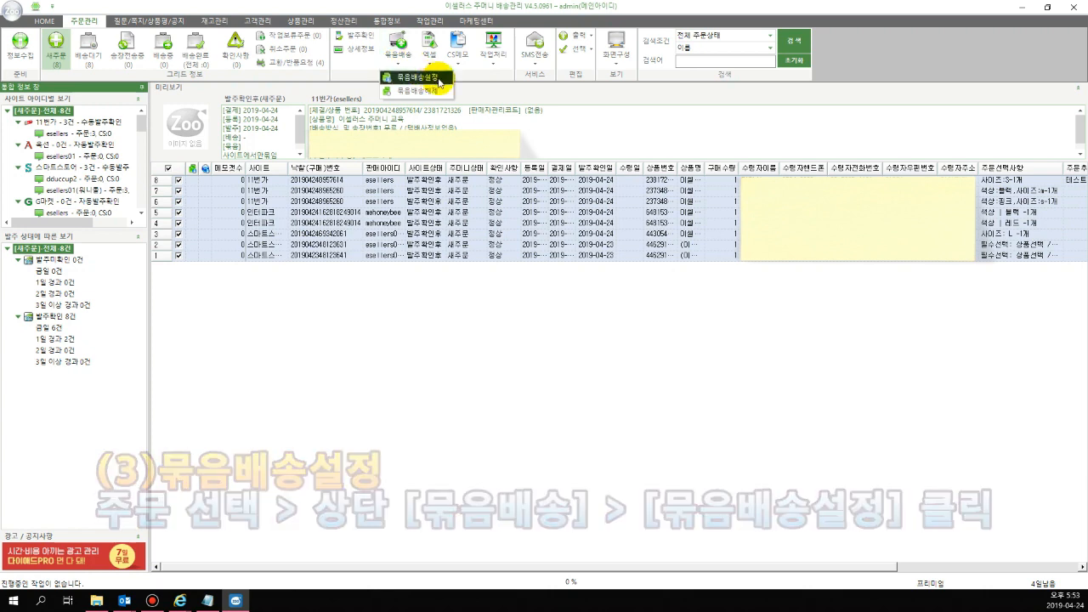
{"action": "left_click", "coordinate": [437, 79]}
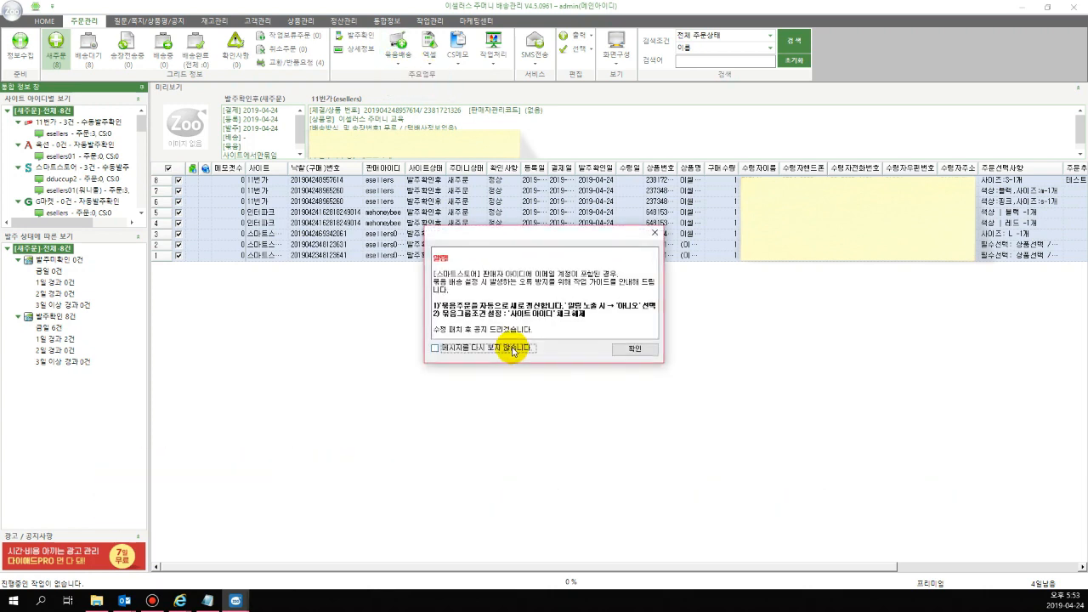
{"action": "left_click", "coordinate": [638, 348]}
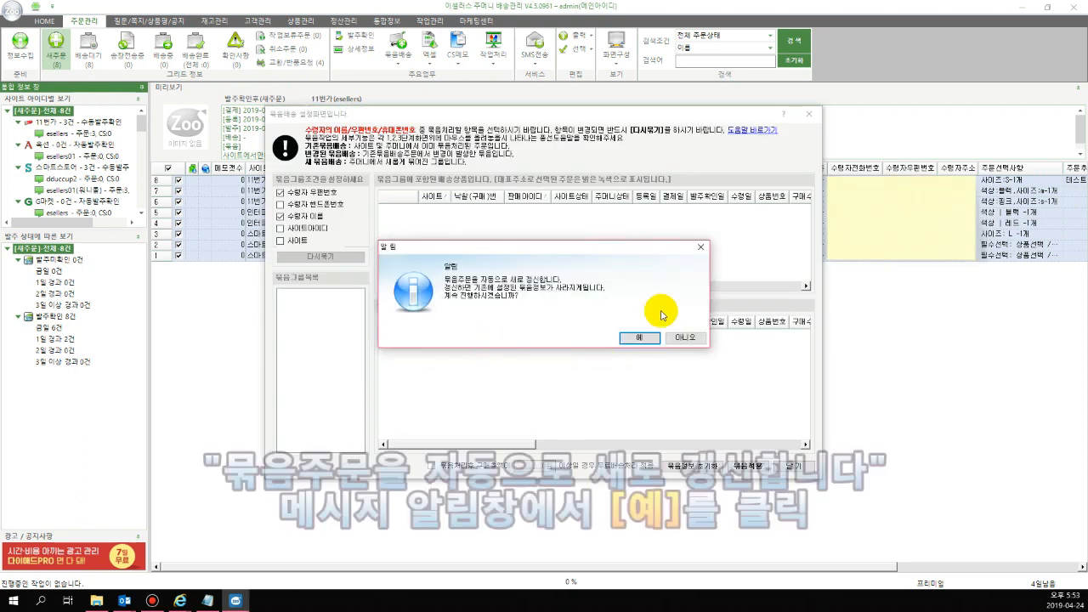
{"action": "left_click", "coordinate": [640, 338]}
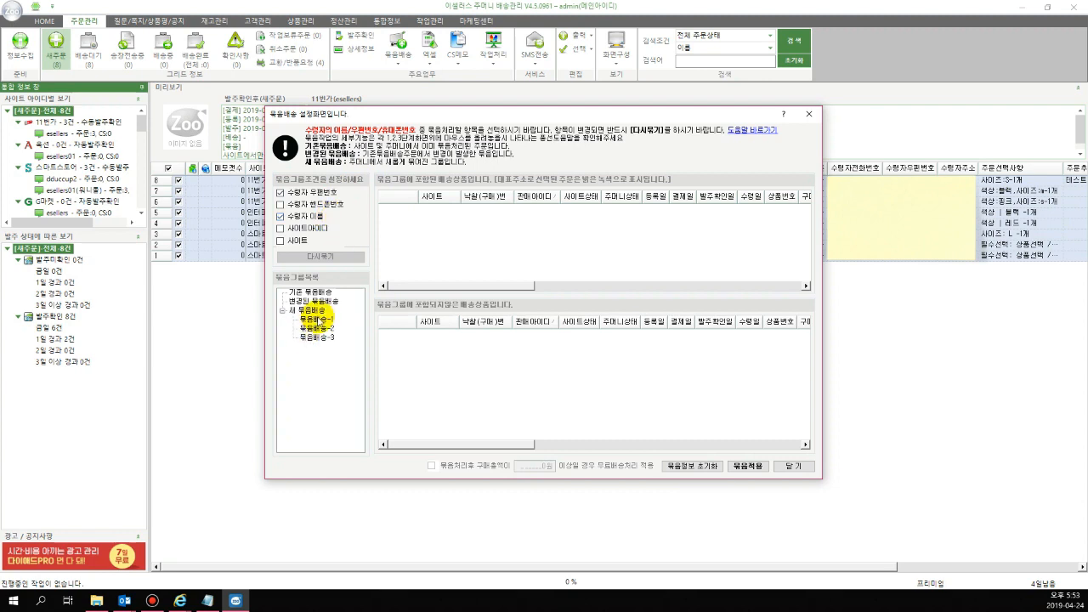
Set the bundle group conditions to 수령자 우편번호, 수령자 이름 and 사이트 only, and regroup the orders (다시묶기)
{"action": "mouse_move", "coordinate": [328, 325]}
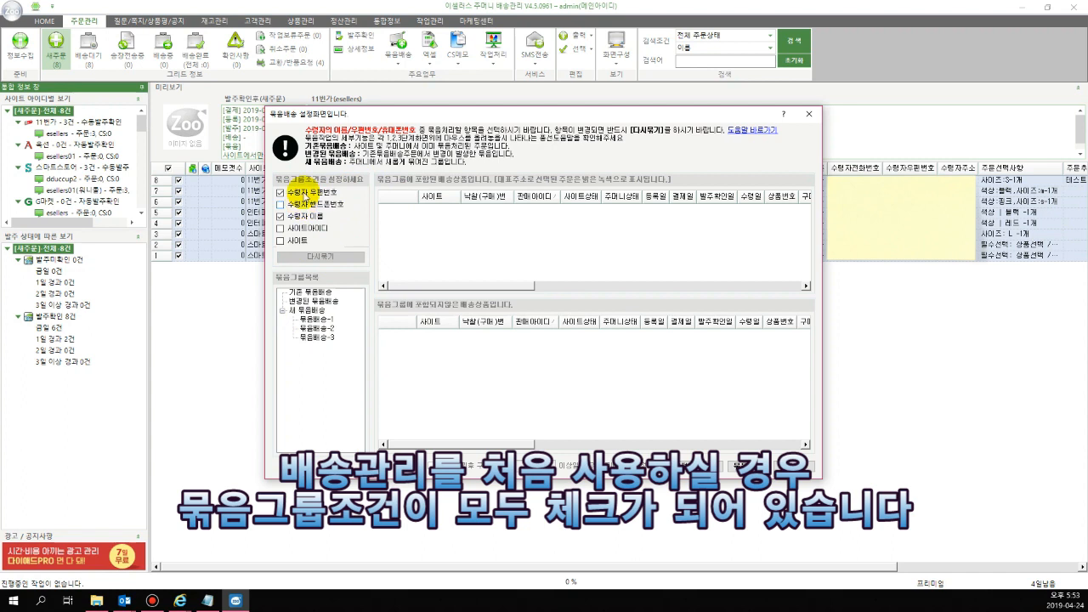
{"action": "left_click", "coordinate": [303, 204]}
{"action": "left_click", "coordinate": [300, 228]}
{"action": "left_click", "coordinate": [299, 242]}
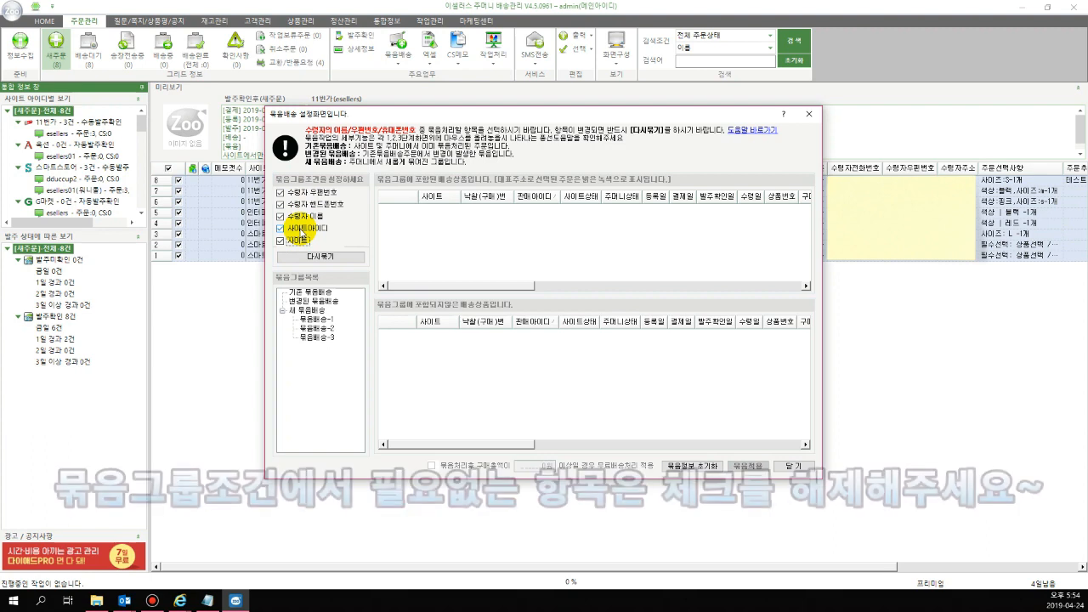
{"action": "left_click", "coordinate": [300, 231]}
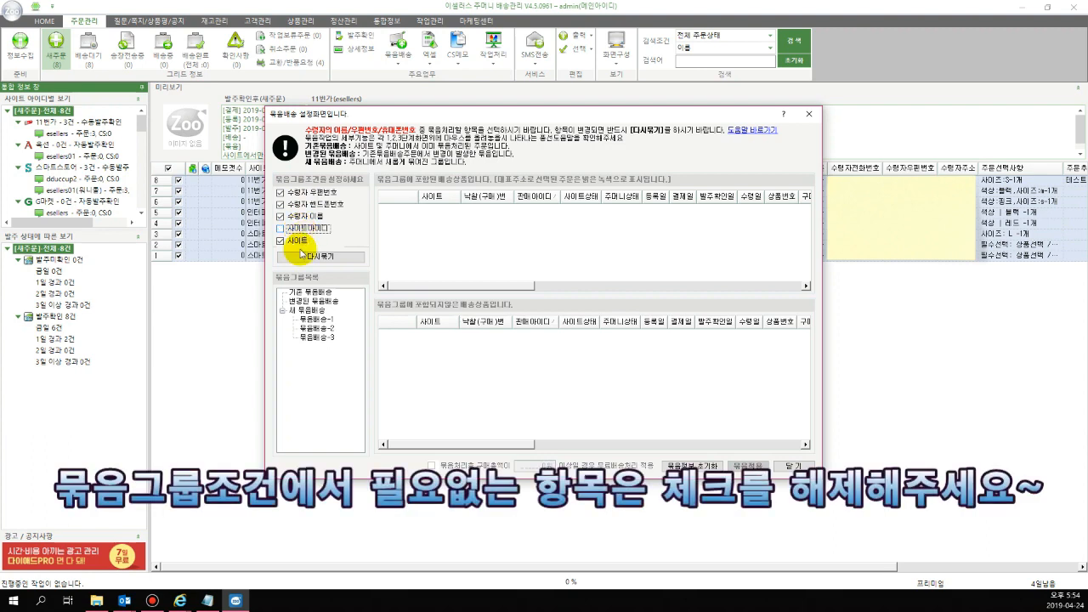
{"action": "left_click", "coordinate": [325, 209]}
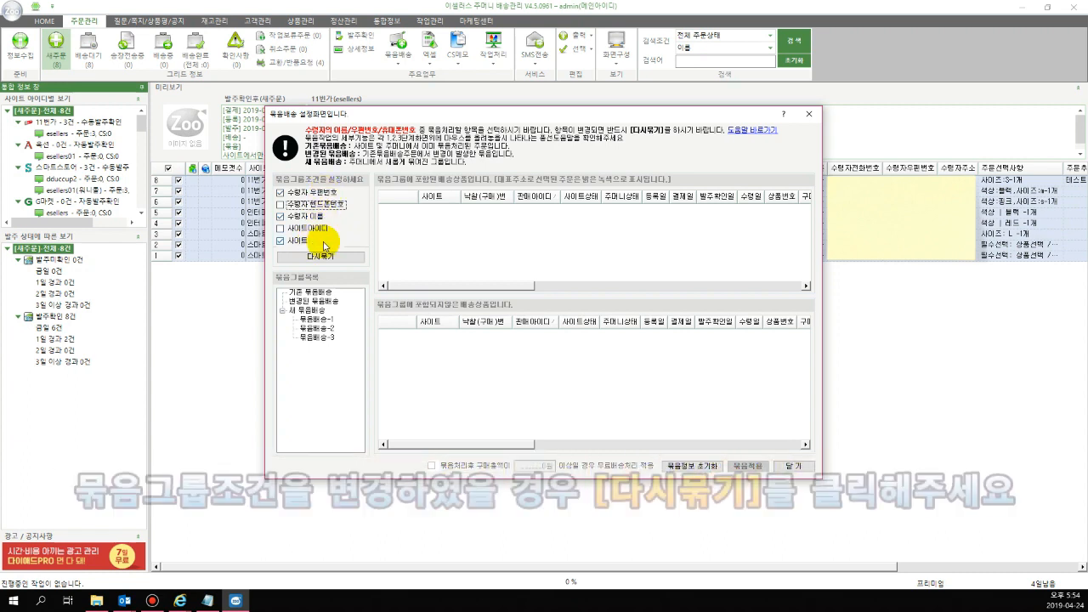
{"action": "left_click", "coordinate": [336, 259]}
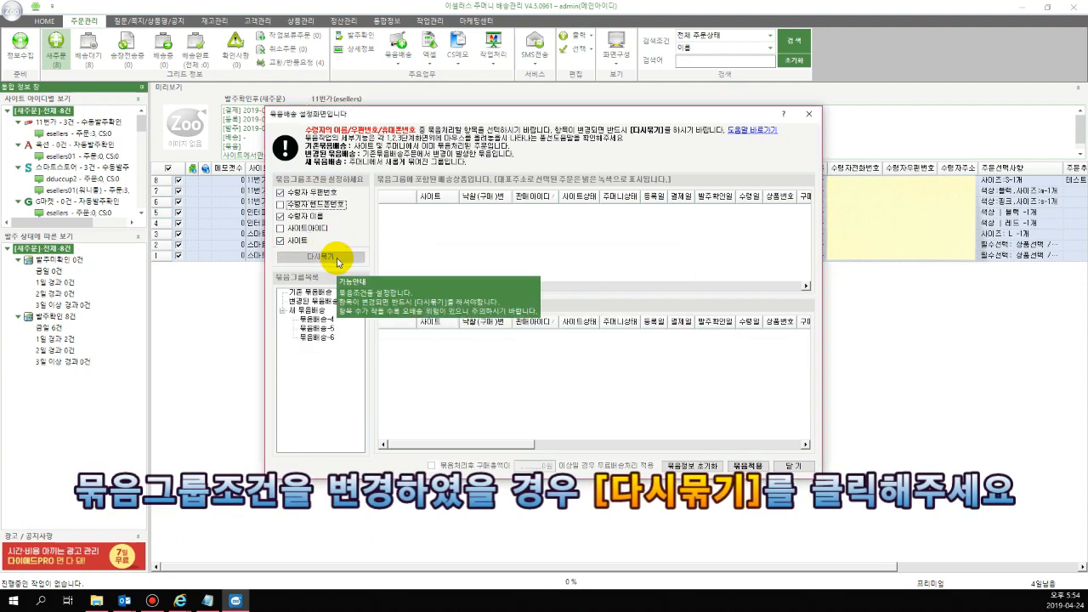
Review the orders in the first and last new bundle groups, apply the bundling (묶음적용) and acknowledge the completion notice
{"action": "left_click", "coordinate": [326, 320]}
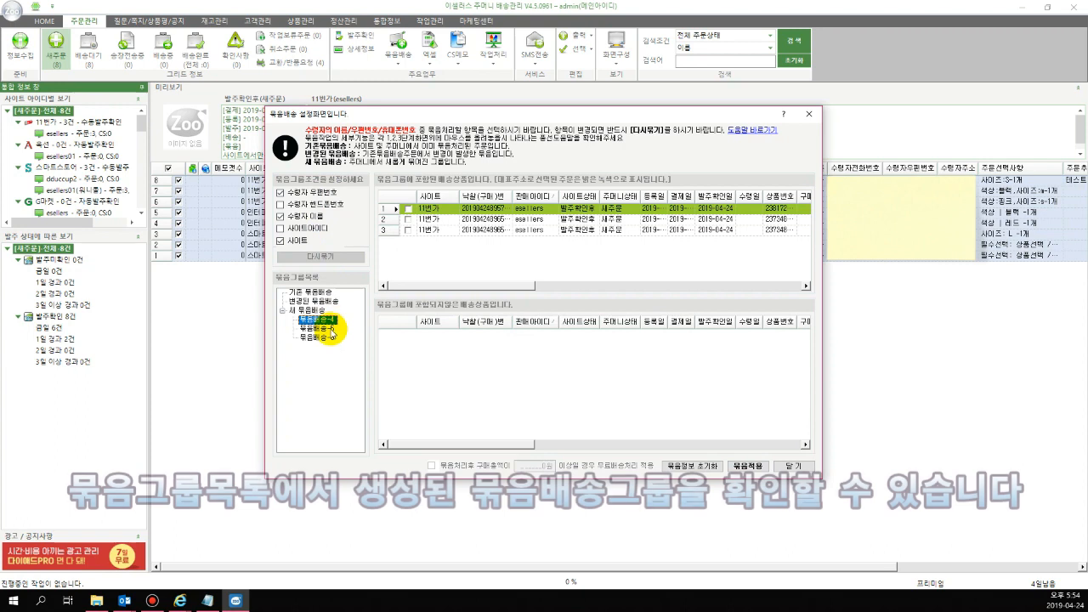
{"action": "left_click", "coordinate": [328, 336]}
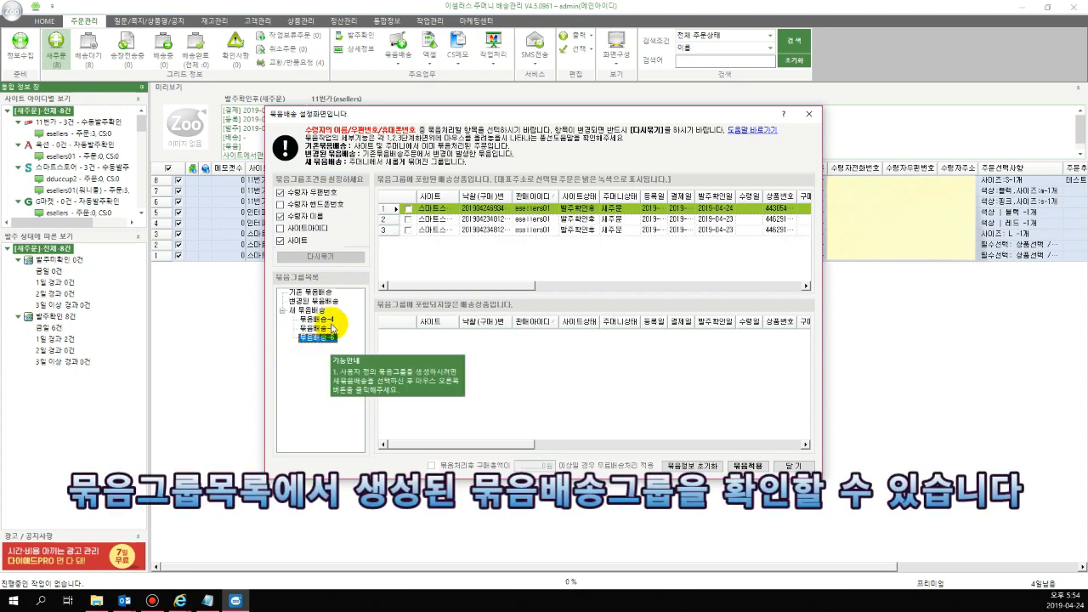
{"action": "left_click", "coordinate": [751, 468]}
{"action": "left_click", "coordinate": [685, 340]}
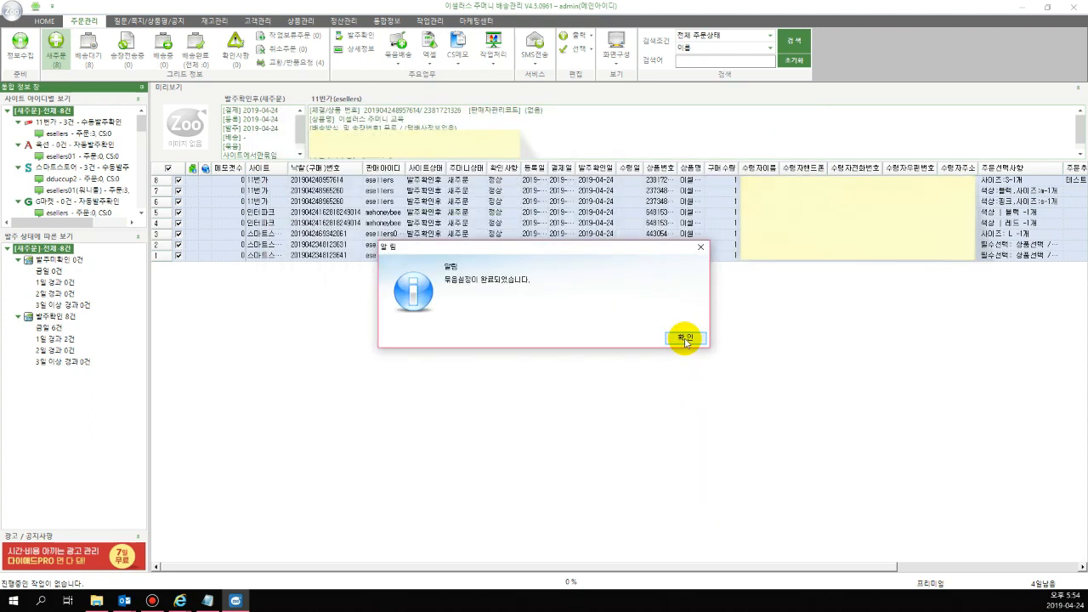
{"action": "left_click", "coordinate": [679, 344]}
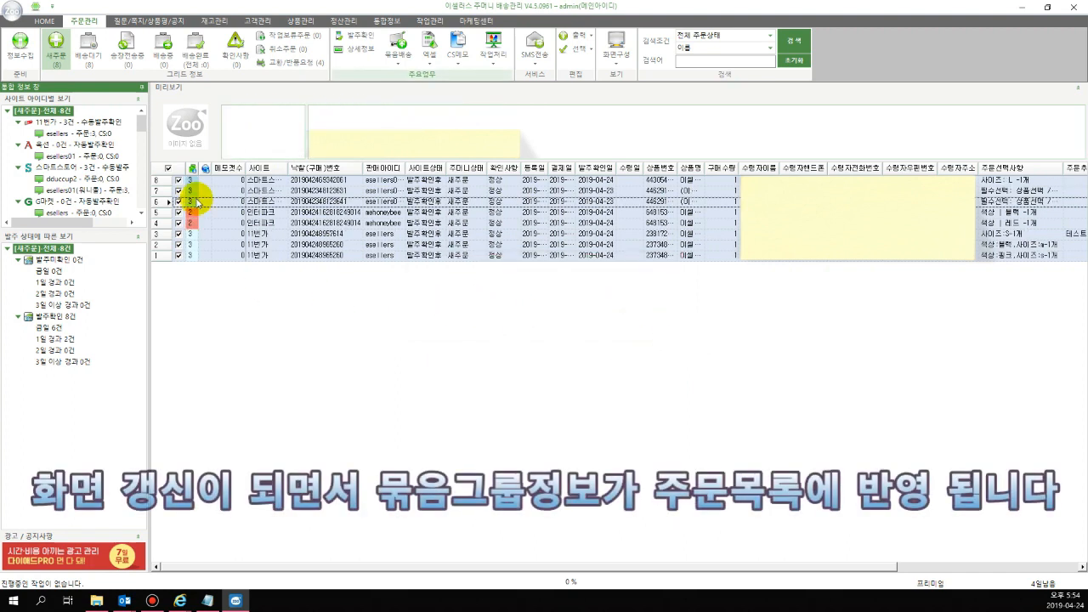
Select only the bundled 스마트스토어 orders and bring up the bundled shipping options
{"action": "left_click", "coordinate": [169, 170]}
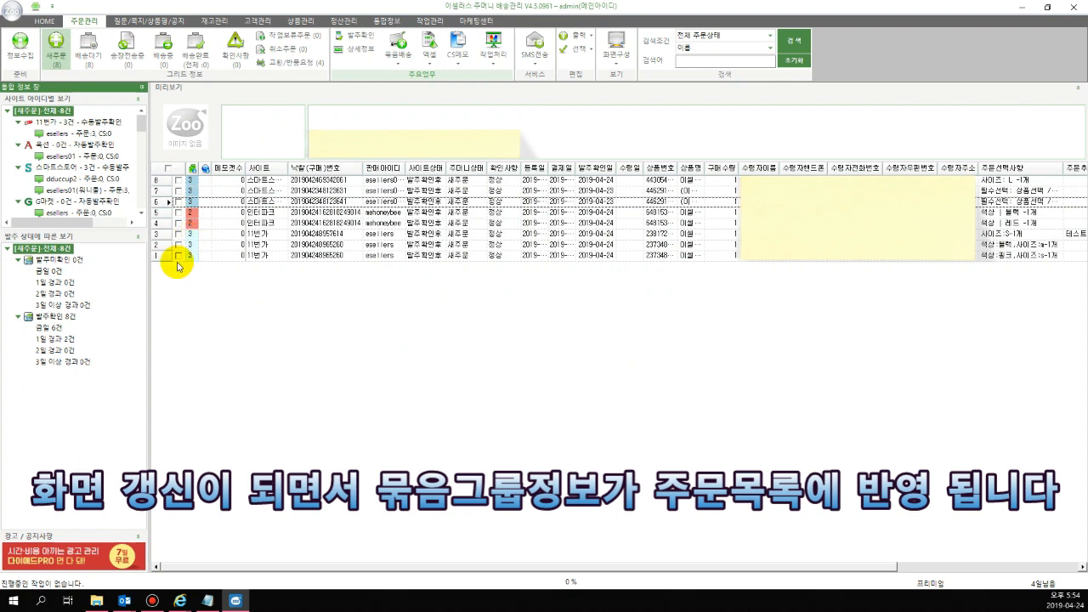
{"action": "left_click", "coordinate": [178, 180]}
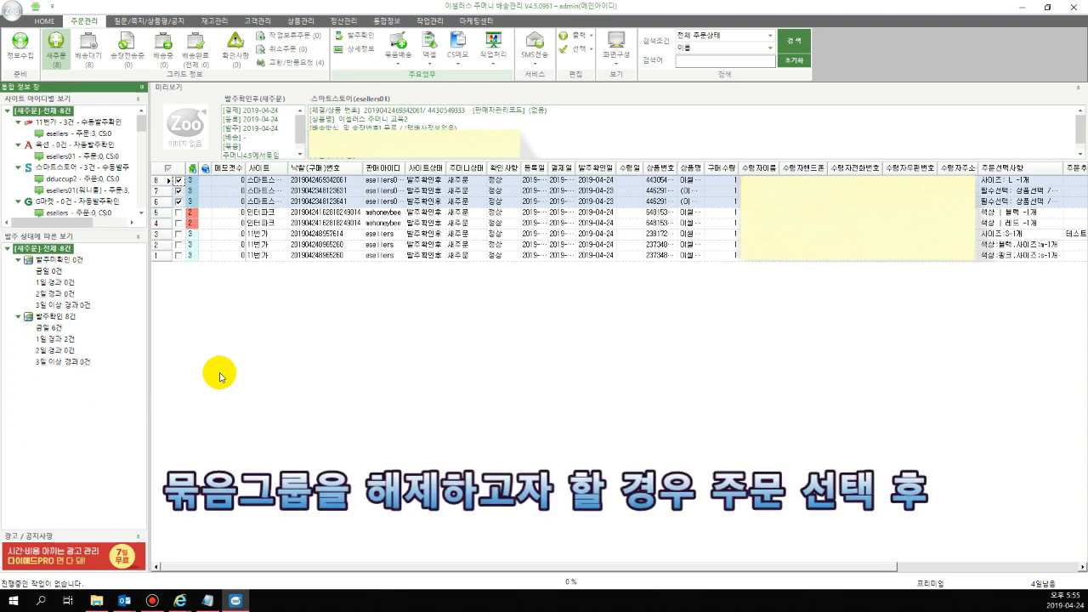
{"action": "left_click", "coordinate": [397, 53]}
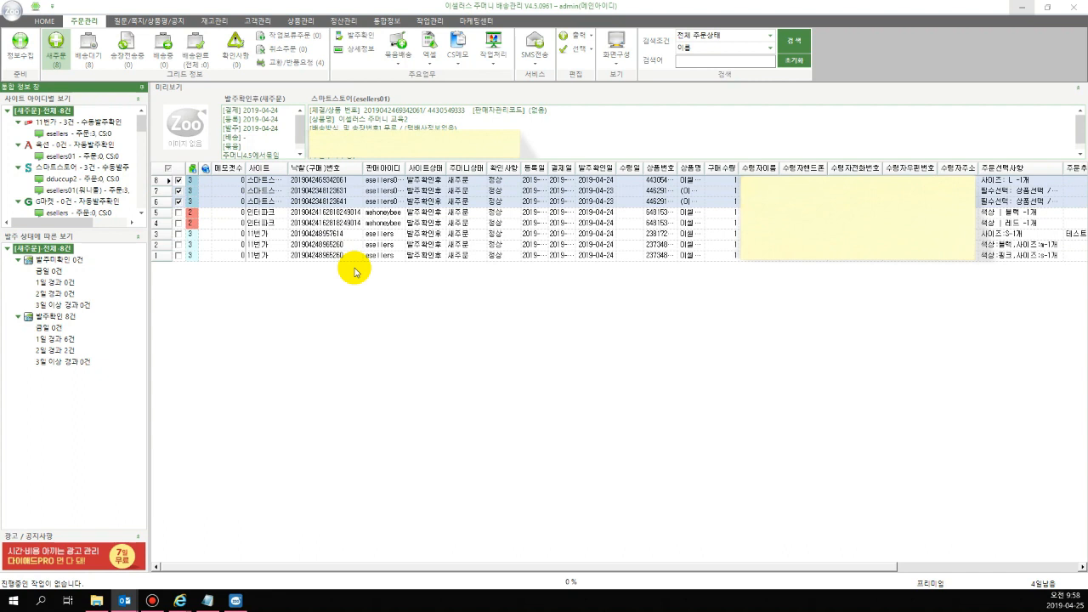
Select all orders, start the Excel output (엑셀출력) and open its output format settings (엑셀출력양식설정)
{"action": "left_click", "coordinate": [169, 170]}
{"action": "left_click", "coordinate": [430, 68]}
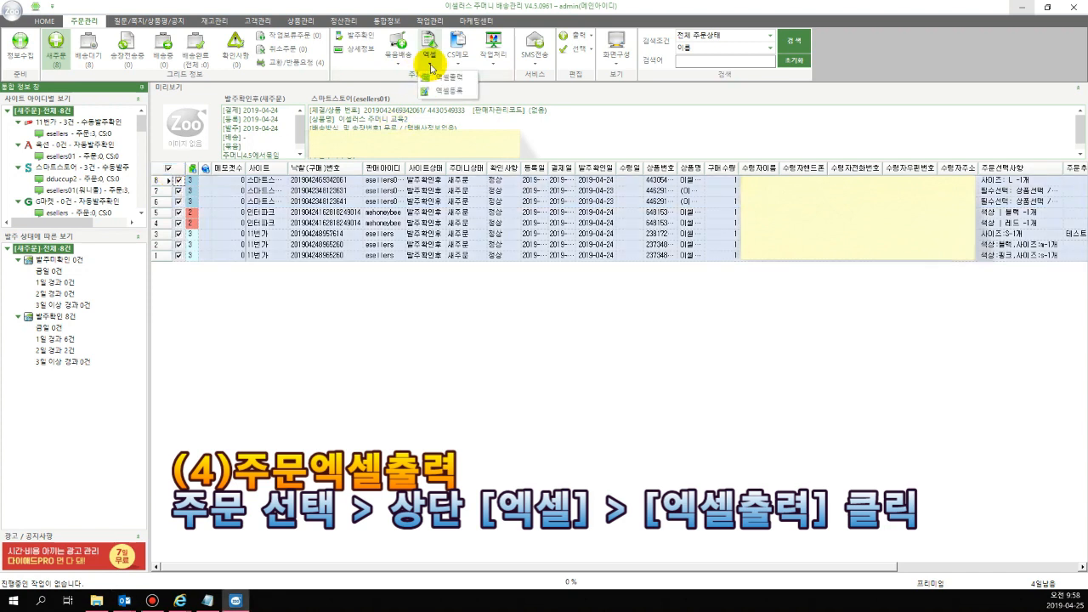
{"action": "left_click", "coordinate": [439, 78]}
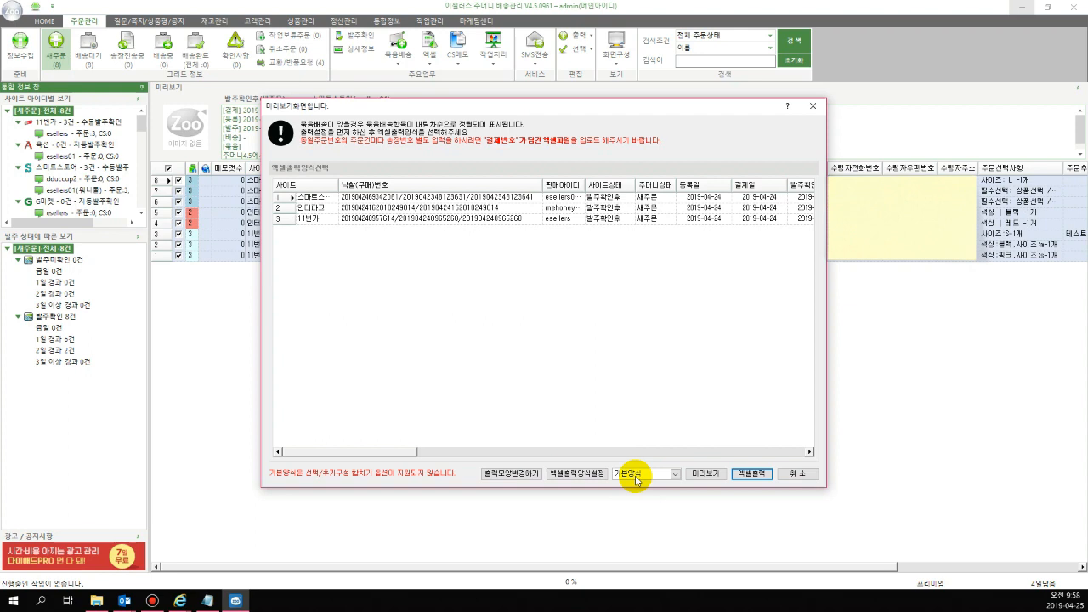
{"action": "left_click", "coordinate": [592, 479]}
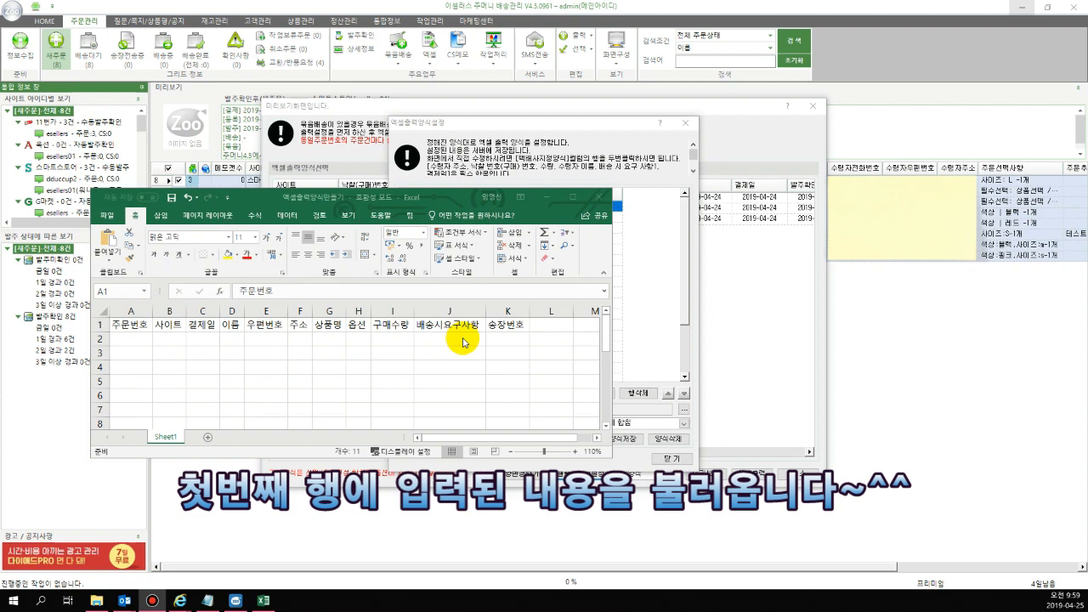
Close the header-row workbook in Excel and load 엑셀출력양식만들기.xls from the desktop into the output format settings
{"action": "left_click", "coordinate": [599, 199]}
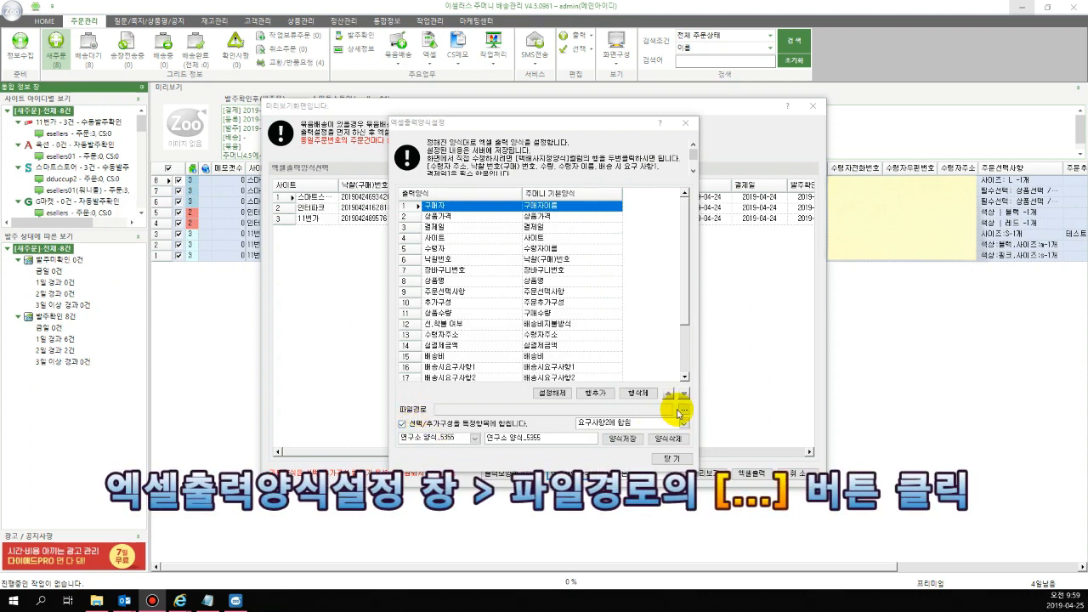
{"action": "left_click", "coordinate": [682, 411]}
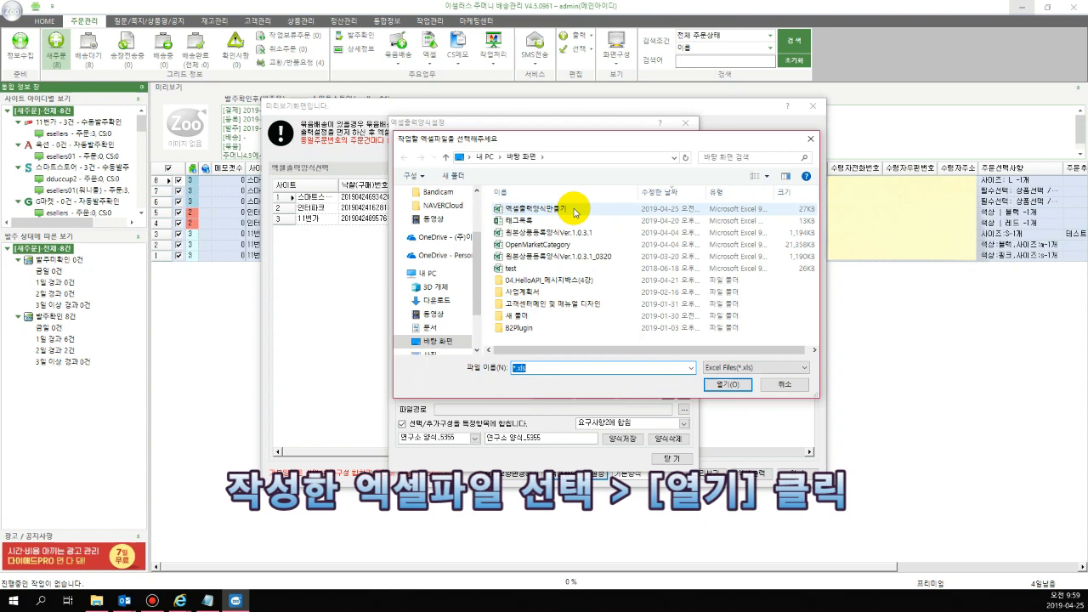
{"action": "double_click", "coordinate": [575, 211]}
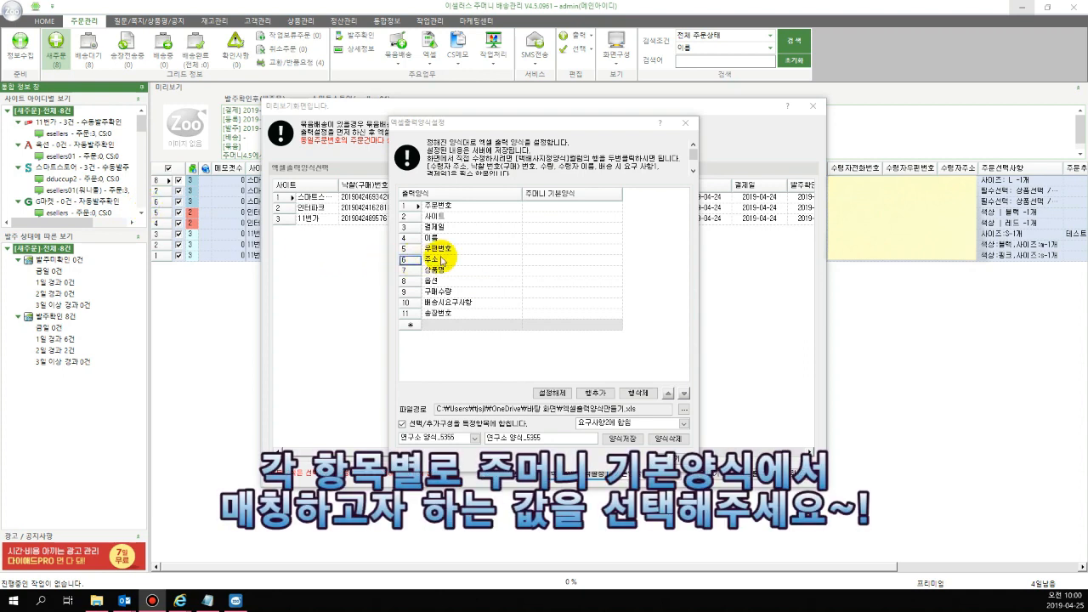
Match the output fields 주문번호 to 낙찰(구매)번호, 사이트 to 사이트 and 결제일 to 결제일
{"action": "left_click", "coordinate": [595, 209]}
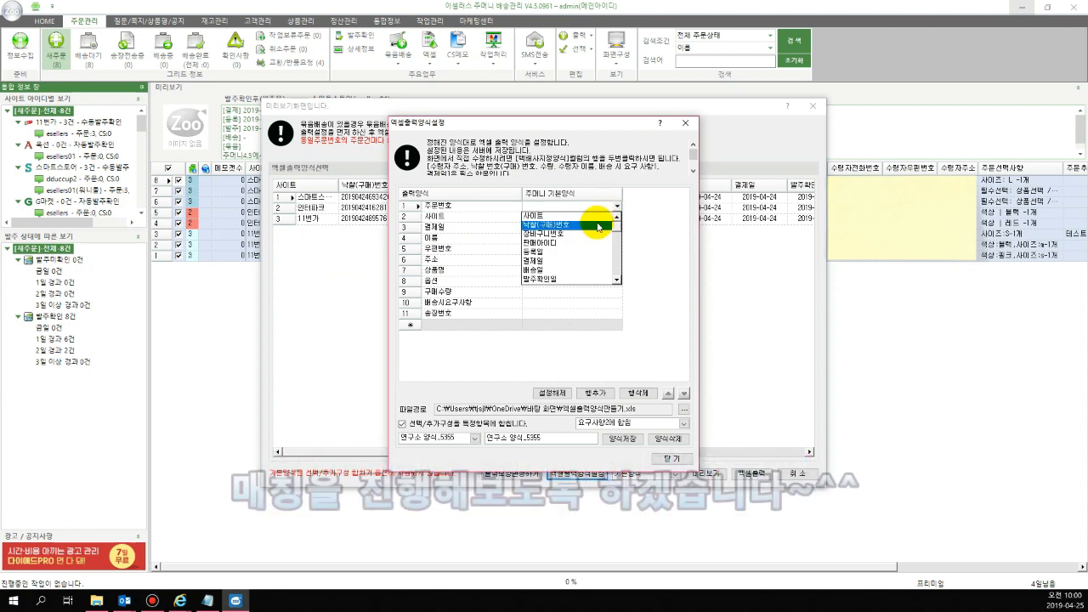
{"action": "left_click", "coordinate": [599, 224]}
{"action": "left_click", "coordinate": [596, 217]}
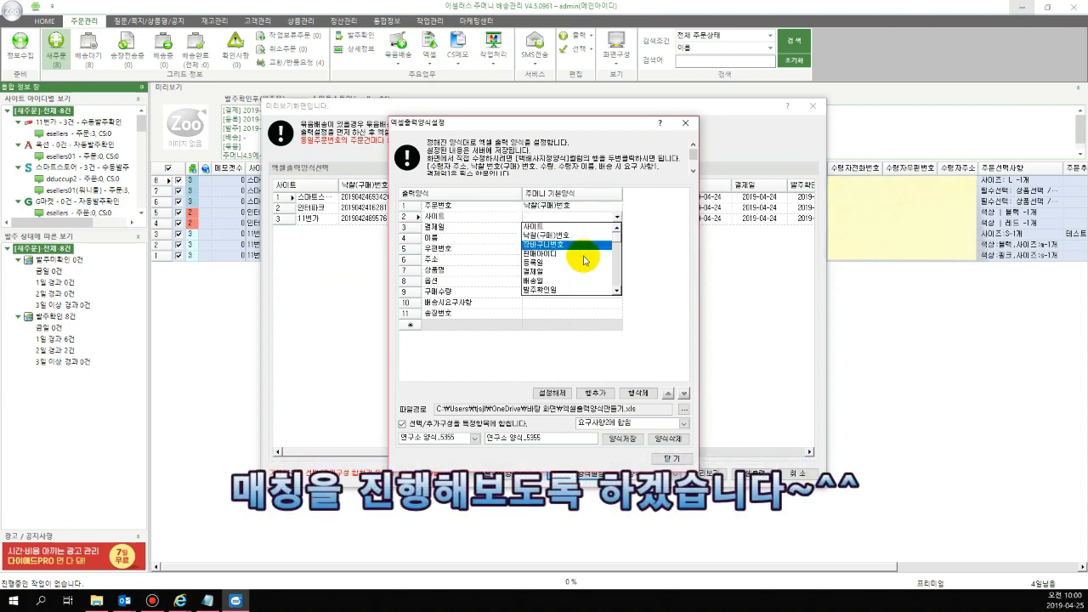
{"action": "left_click", "coordinate": [578, 227]}
{"action": "left_click", "coordinate": [579, 227]}
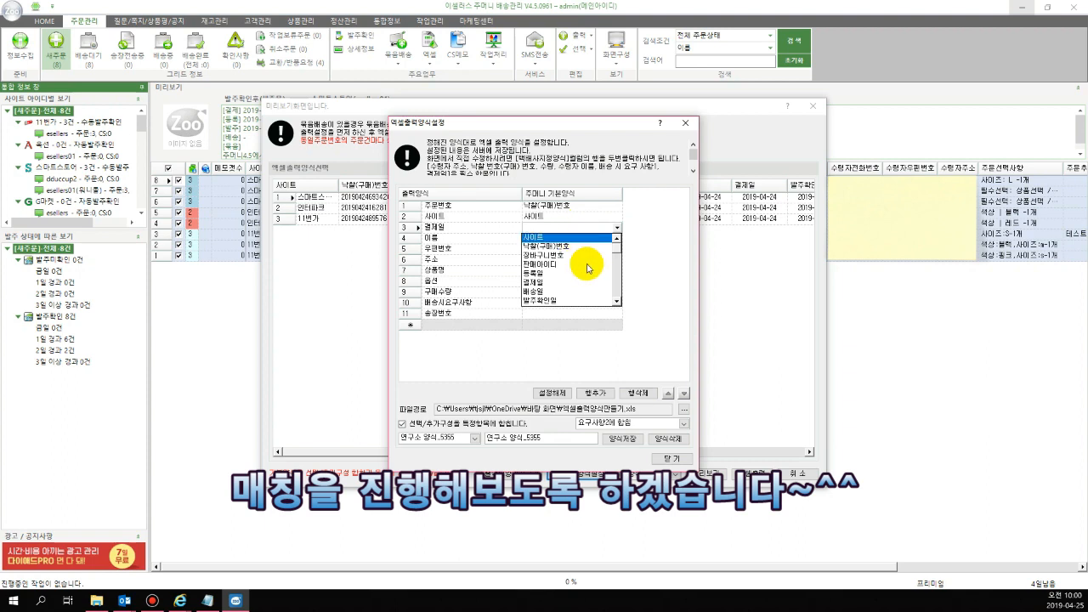
{"action": "left_click", "coordinate": [593, 279]}
Match the output fields 이름 to 수령자이름 and 우편번호 to 수령자우편번호
{"action": "left_click", "coordinate": [571, 238]}
{"action": "left_click", "coordinate": [571, 239]}
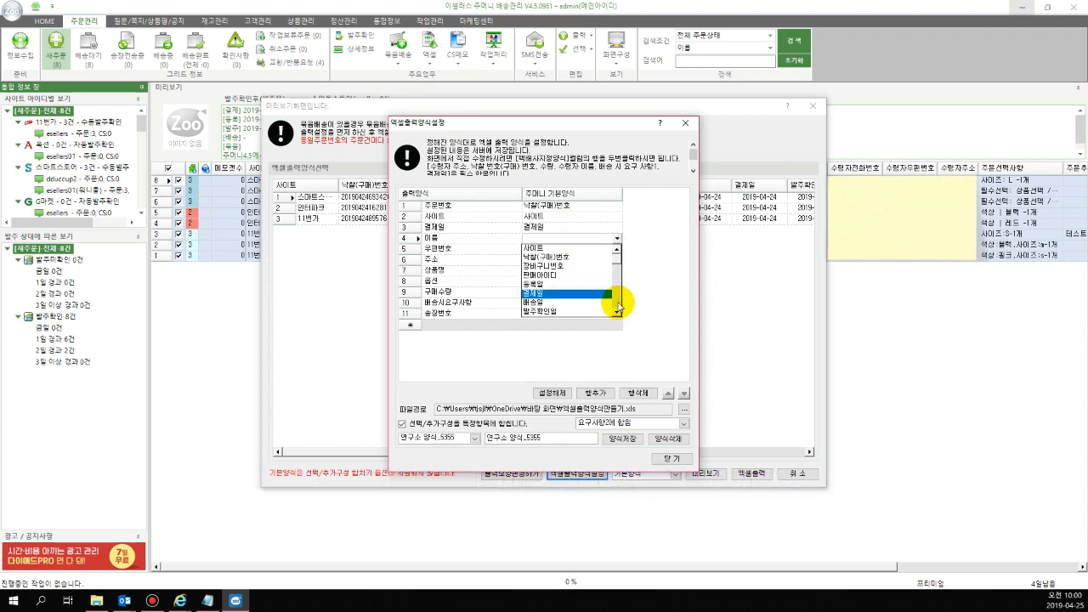
{"action": "left_click", "coordinate": [596, 295]}
{"action": "left_click", "coordinate": [590, 249]}
{"action": "left_click", "coordinate": [590, 250]}
{"action": "left_click", "coordinate": [616, 324]}
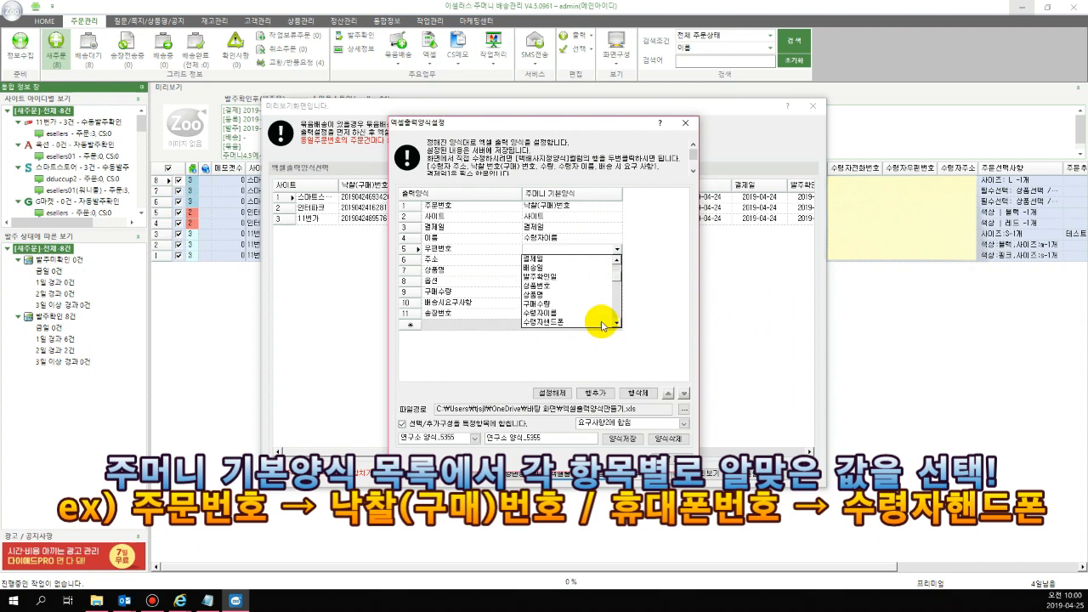
{"action": "left_click", "coordinate": [595, 313]}
{"action": "left_click", "coordinate": [592, 250]}
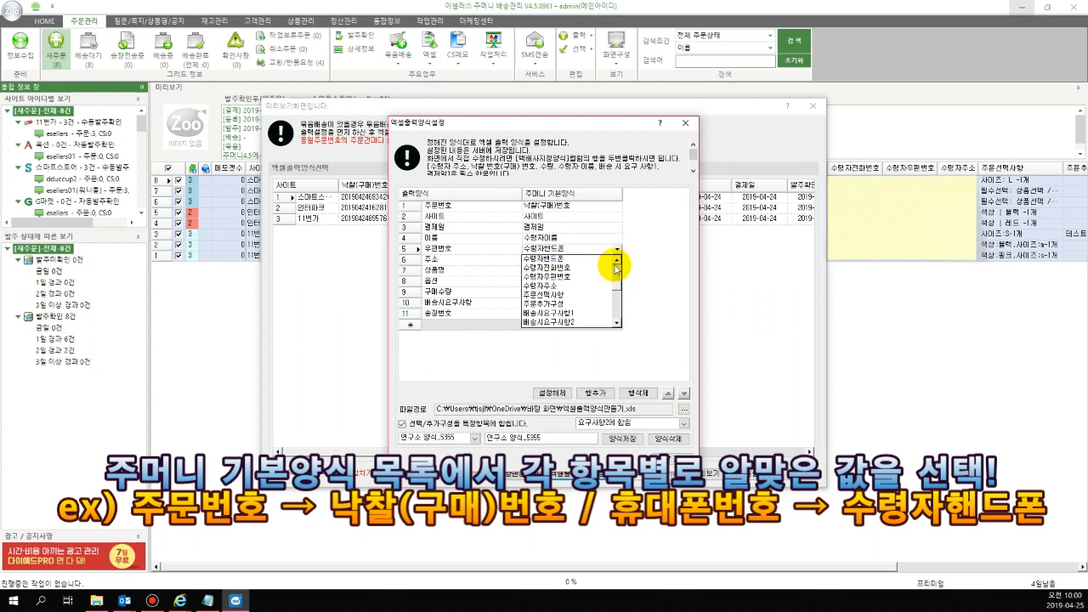
{"action": "left_click", "coordinate": [590, 276]}
Match the output field 주소 to 수령자주소 in the 주머니 기본양식 column
{"action": "left_click", "coordinate": [585, 259]}
{"action": "left_click", "coordinate": [617, 333]}
{"action": "left_click", "coordinate": [616, 333]}
{"action": "left_click", "coordinate": [617, 333]}
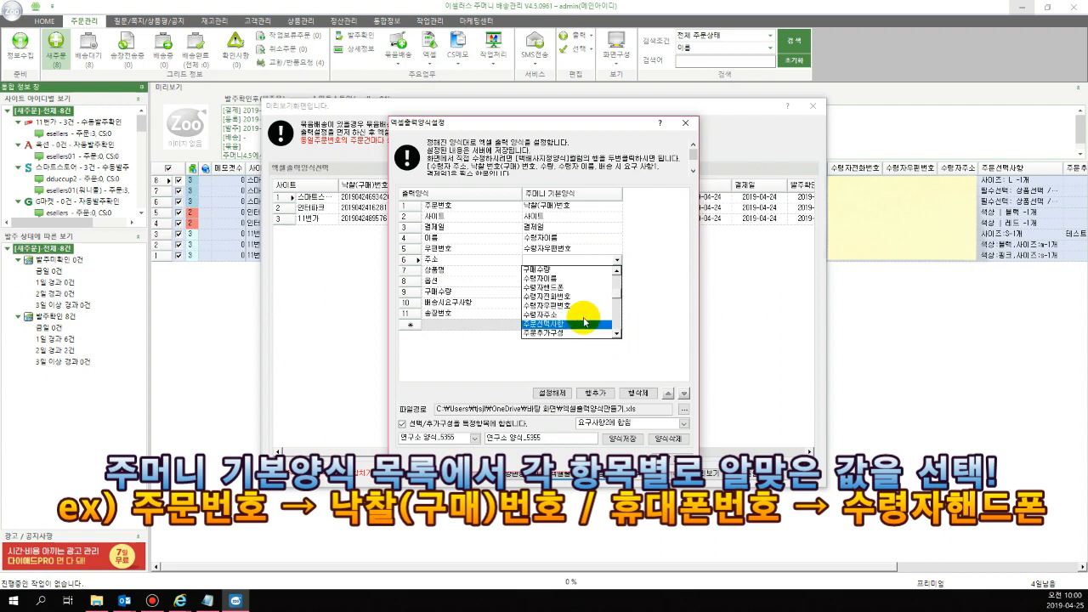
{"action": "left_click", "coordinate": [586, 323]}
Match the output field 상품명 to 상품명 in the 주머니 기본양식 column
{"action": "left_click", "coordinate": [590, 269]}
{"action": "left_click", "coordinate": [617, 344]}
{"action": "left_click", "coordinate": [618, 344]}
{"action": "left_click", "coordinate": [618, 345]}
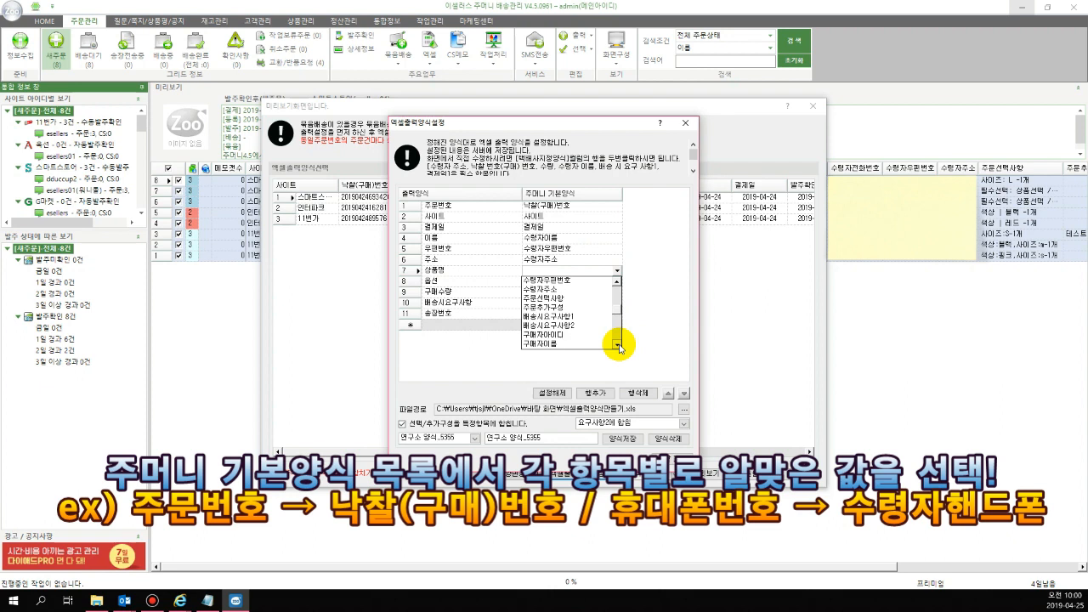
{"action": "scroll", "coordinate": [614, 301], "scroll_direction": "up", "scroll_amount": 3}
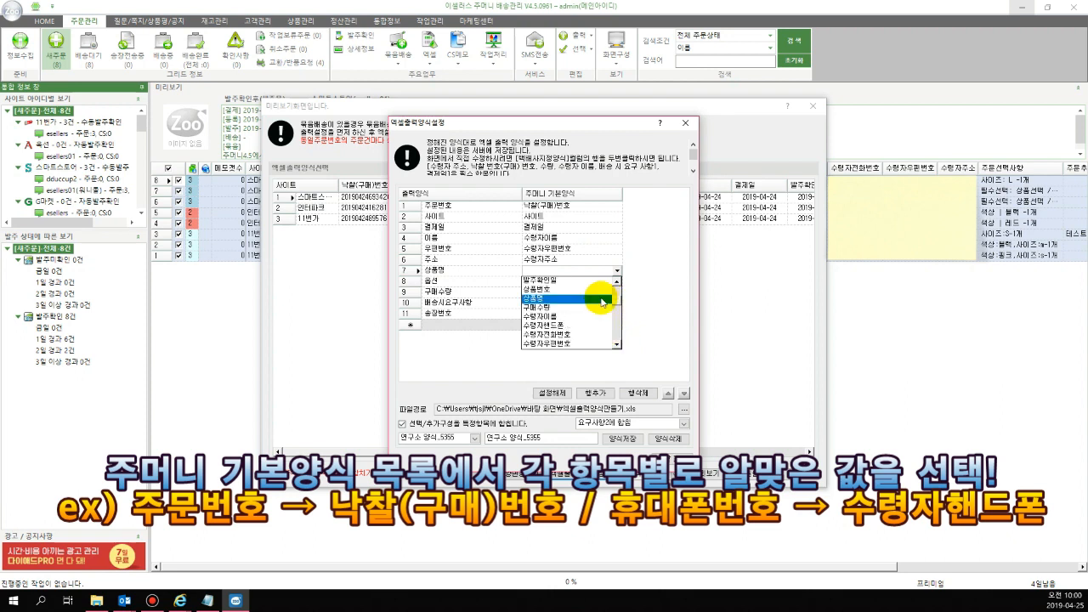
{"action": "left_click", "coordinate": [597, 295]}
Match the output field 옵션 to 주문선택사항 in the 주머니 기본양식 column
{"action": "left_click", "coordinate": [595, 282]}
{"action": "left_click", "coordinate": [618, 354]}
{"action": "left_click", "coordinate": [618, 353]}
{"action": "left_click", "coordinate": [617, 353]}
{"action": "left_click", "coordinate": [618, 353]}
{"action": "left_click", "coordinate": [617, 353]}
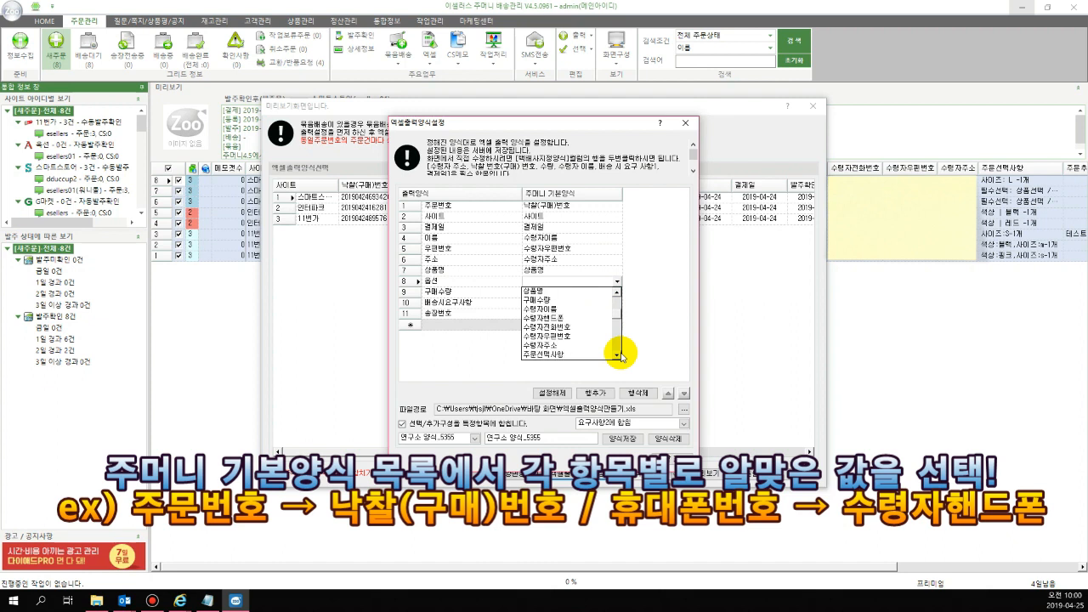
{"action": "left_click", "coordinate": [617, 354]}
{"action": "left_click", "coordinate": [591, 306]}
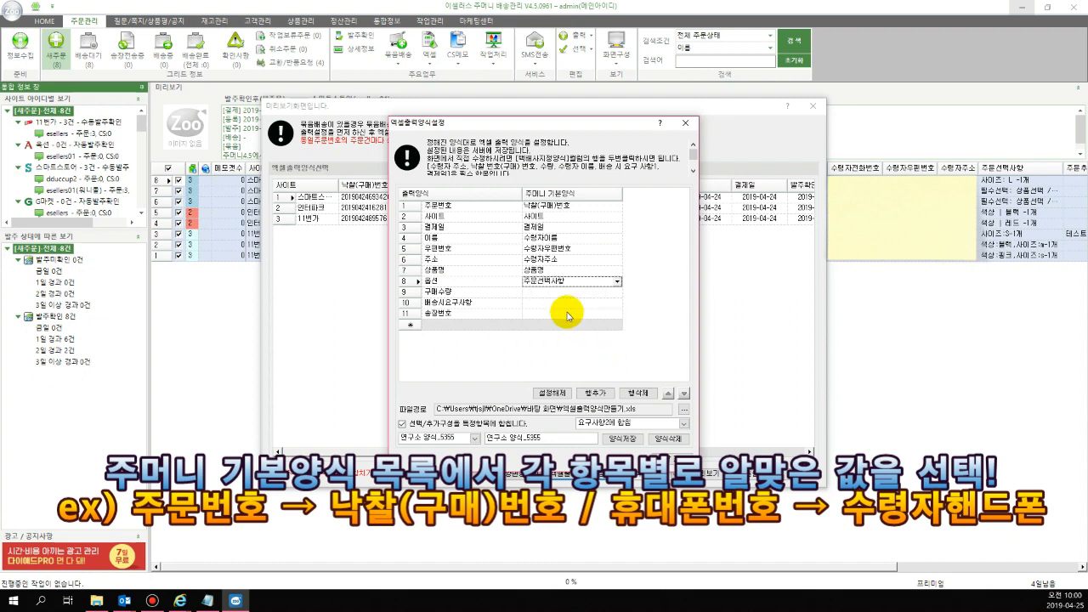
Match the output field 구매수량 to 구매수량 in the 주머니 기본양식 column
{"action": "left_click", "coordinate": [592, 295]}
{"action": "left_click", "coordinate": [618, 366]}
{"action": "left_click", "coordinate": [617, 366]}
{"action": "left_click", "coordinate": [618, 367]}
{"action": "left_click", "coordinate": [586, 338]}
Match the output field 배송시요구사항 to 배송시요구사항1 in the 주머니 기본양식 column
{"action": "left_click", "coordinate": [584, 304]}
{"action": "left_click", "coordinate": [584, 308]}
{"action": "scroll", "coordinate": [610, 365], "scroll_direction": "down", "scroll_amount": 3}
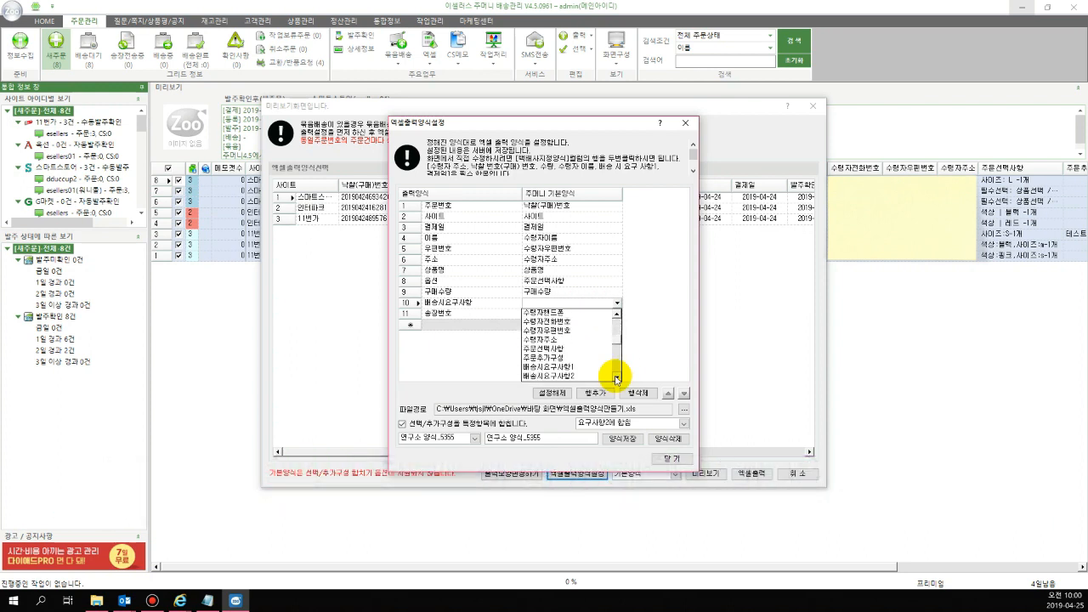
{"action": "left_click", "coordinate": [602, 327]}
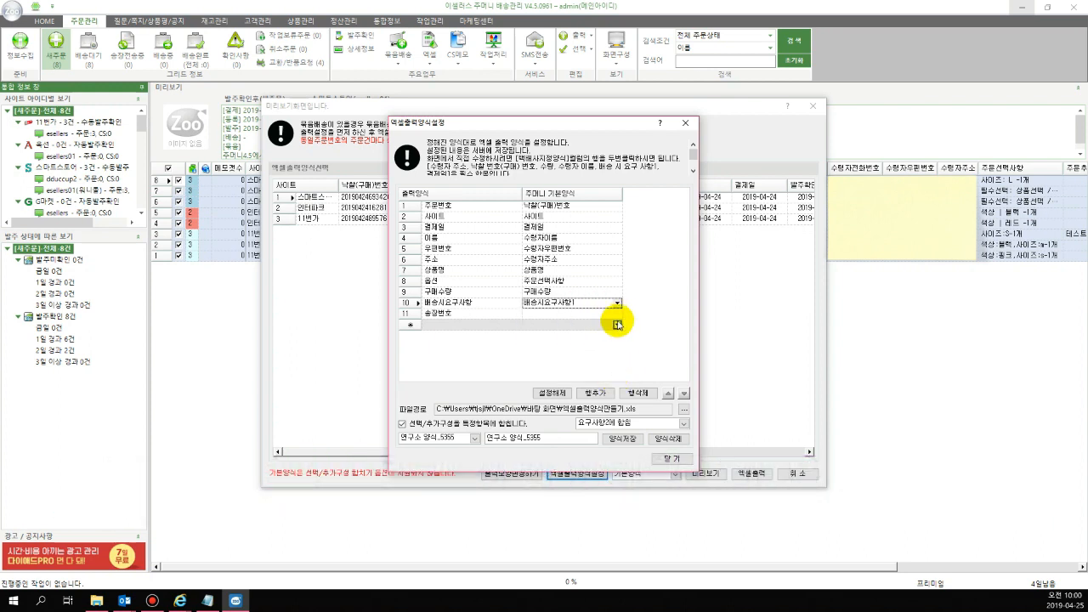
Match the output field 송장번호 to 송장번호(우편/등기) in the 주머니 기본양식 column
{"action": "left_click", "coordinate": [617, 314]}
{"action": "left_click", "coordinate": [617, 386]}
{"action": "left_click", "coordinate": [618, 388]}
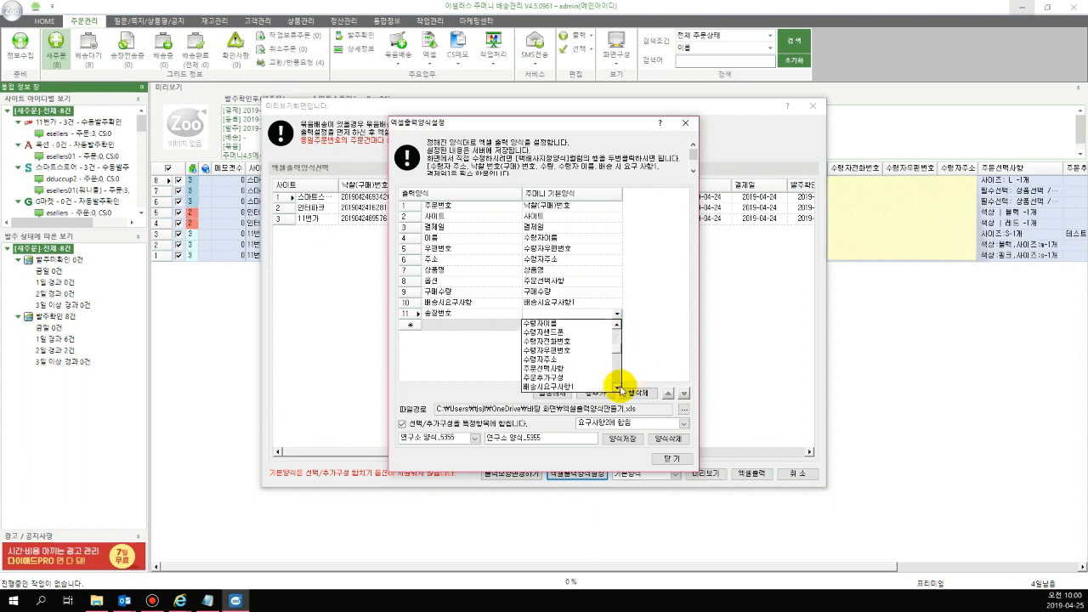
{"action": "left_click", "coordinate": [618, 389]}
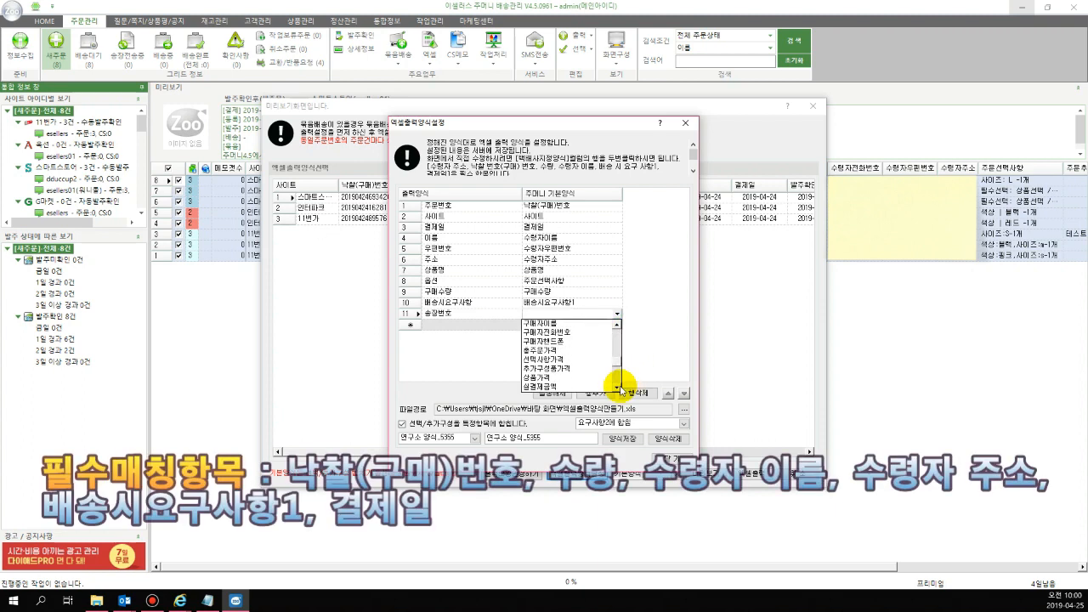
{"action": "left_click", "coordinate": [618, 388]}
{"action": "left_click", "coordinate": [618, 388]}
{"action": "left_click", "coordinate": [618, 388]}
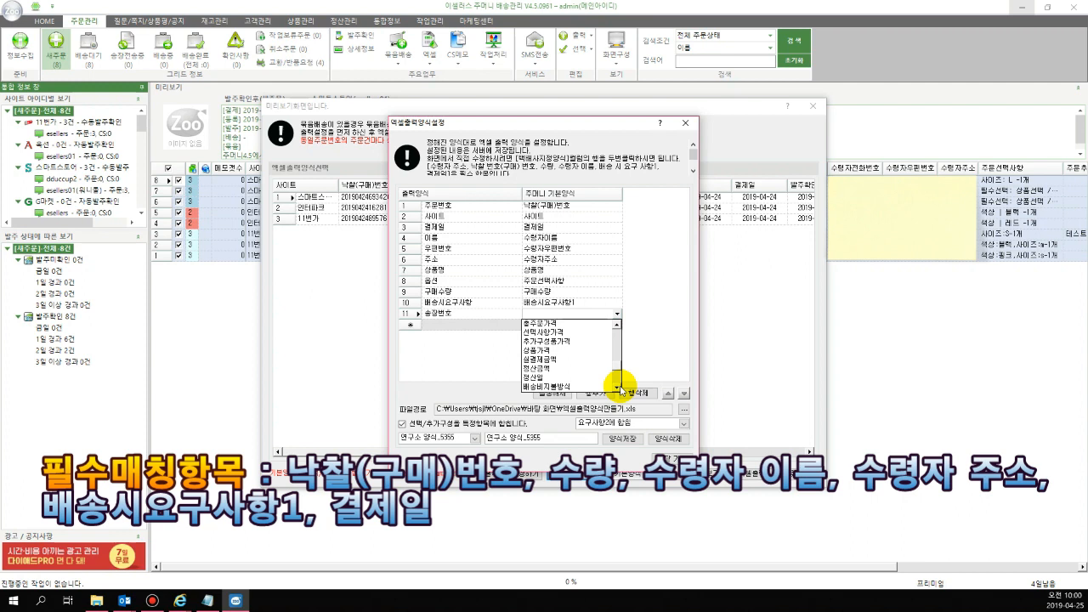
{"action": "left_click", "coordinate": [617, 388]}
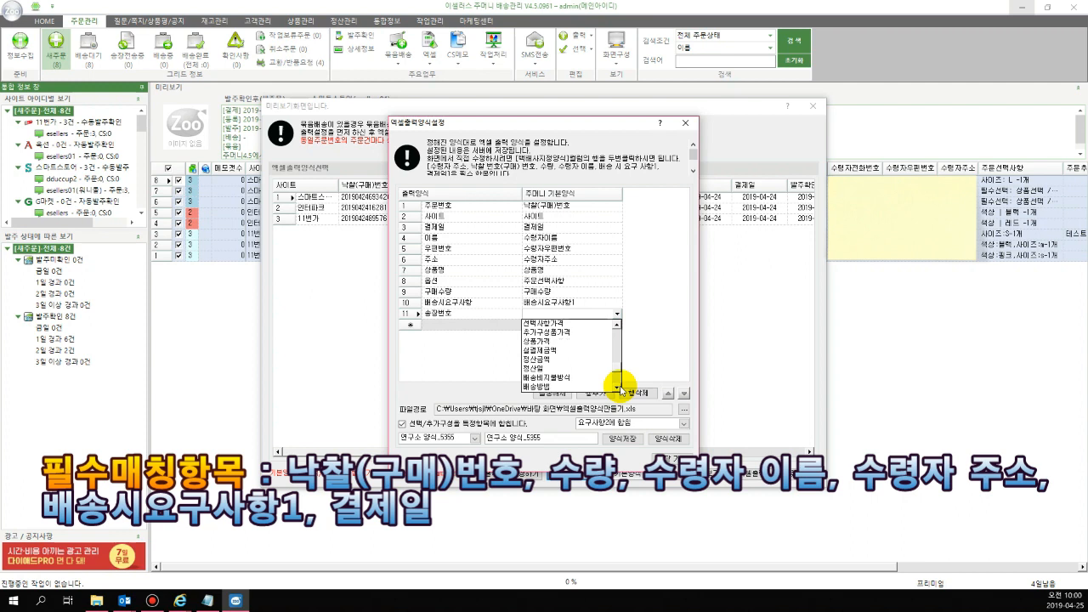
{"action": "left_click", "coordinate": [618, 387]}
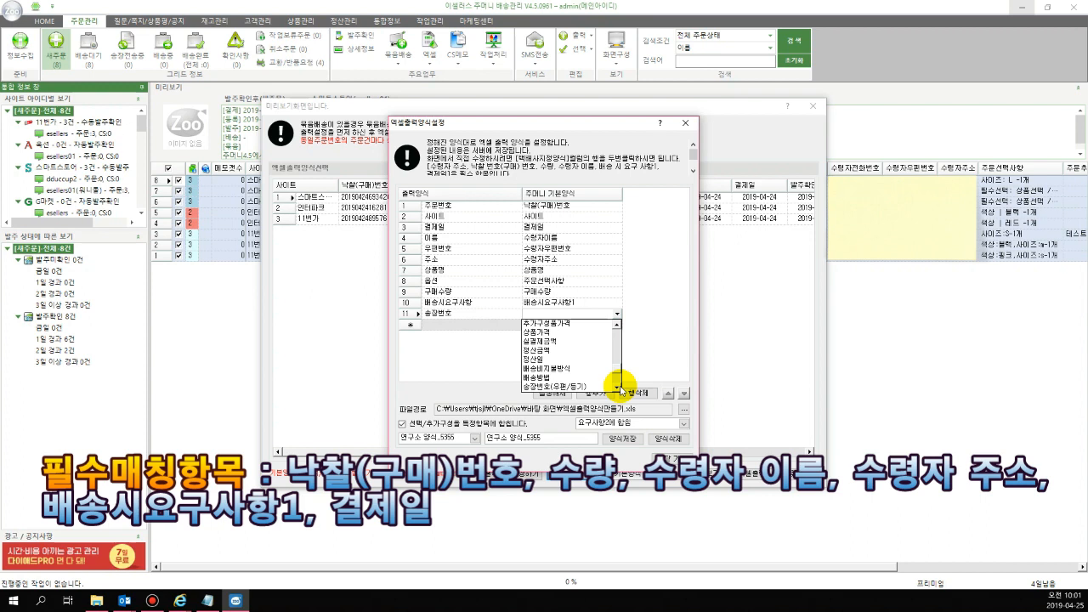
{"action": "left_click", "coordinate": [598, 386]}
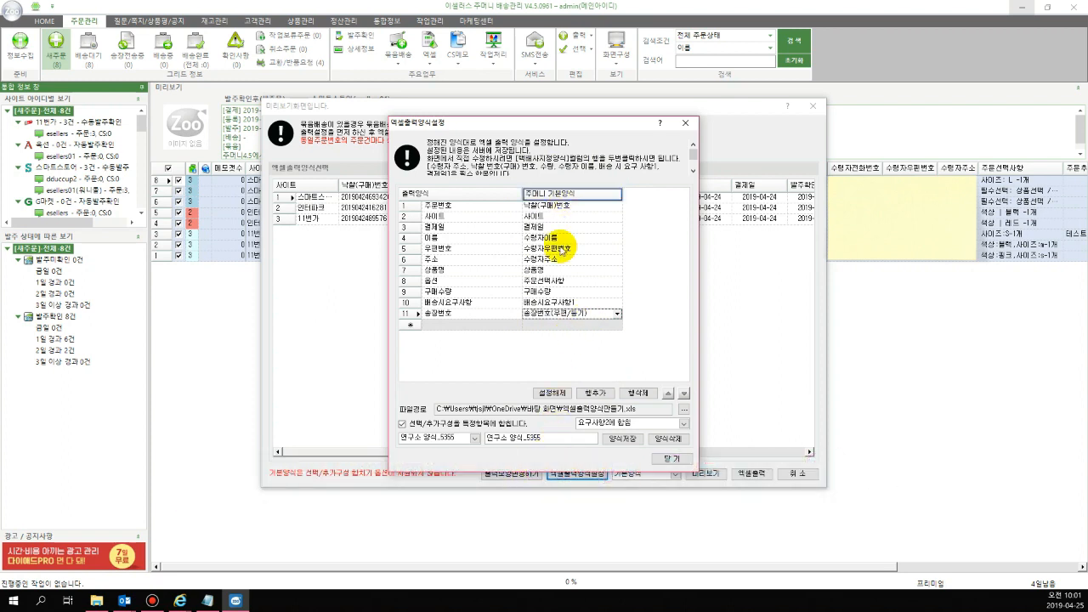
Save the Excel output format under the name 주머니교육 and close the format settings
{"action": "left_click_drag", "start_coordinate": [542, 438], "coordinate": [476, 438]}
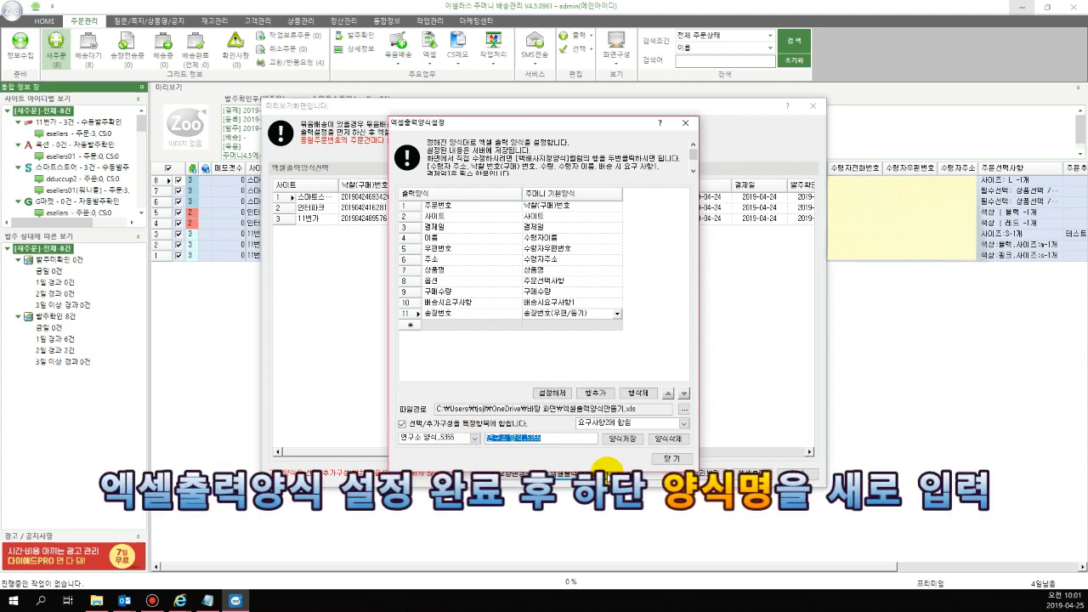
{"action": "type", "text": "엑"}
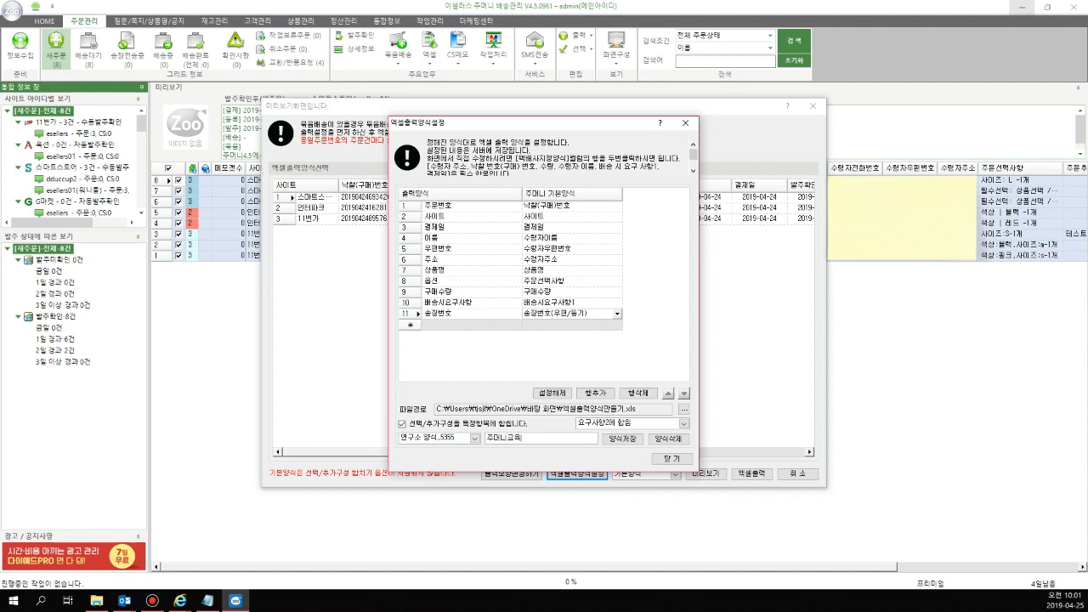
{"action": "left_click", "coordinate": [633, 443]}
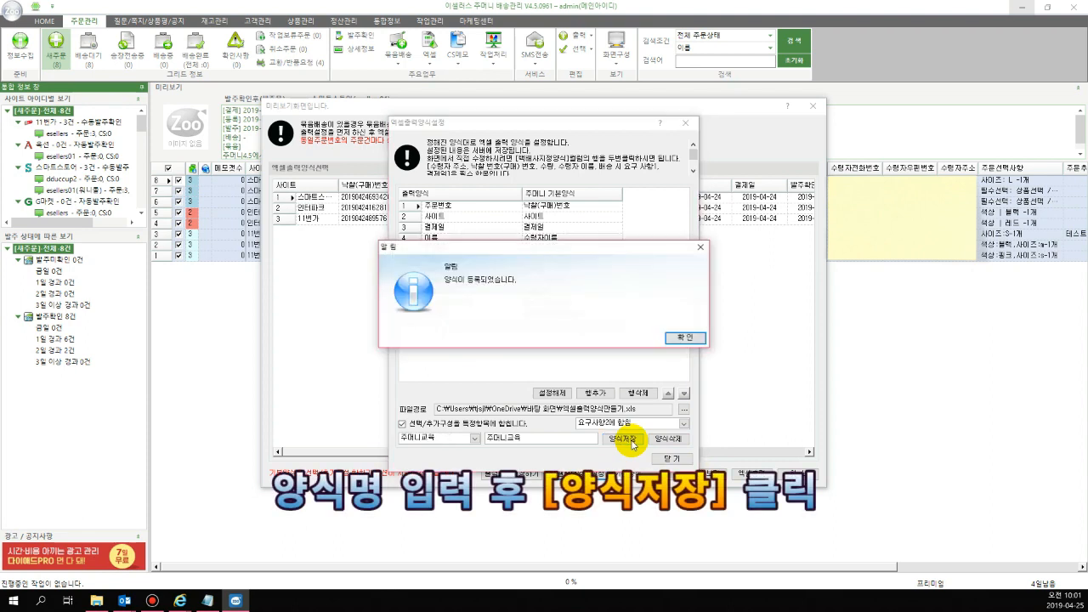
{"action": "left_click", "coordinate": [690, 338]}
{"action": "left_click", "coordinate": [671, 458]}
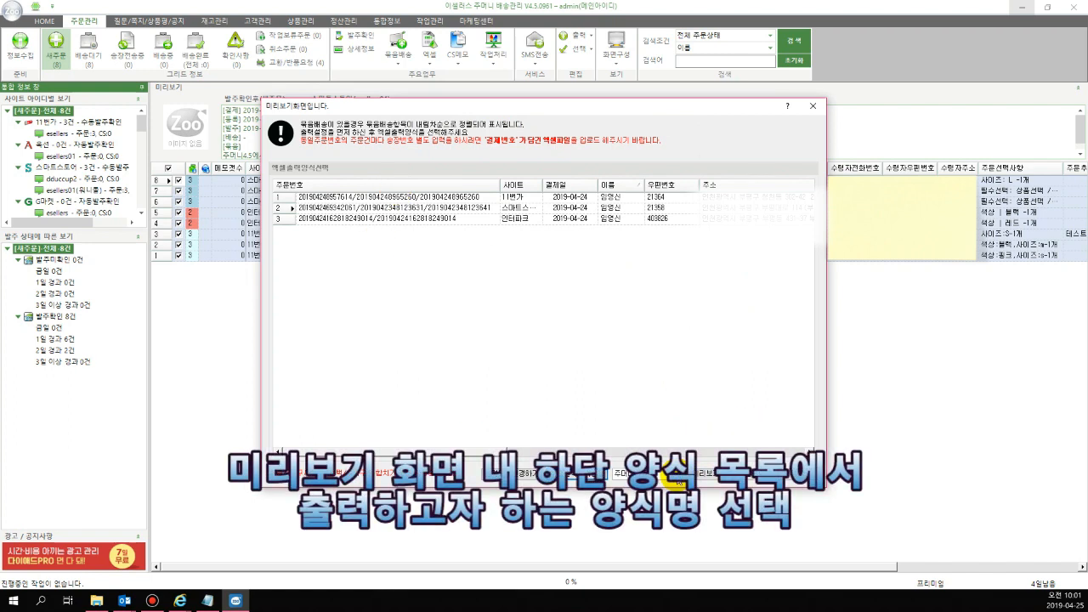
{"action": "left_click", "coordinate": [675, 474]}
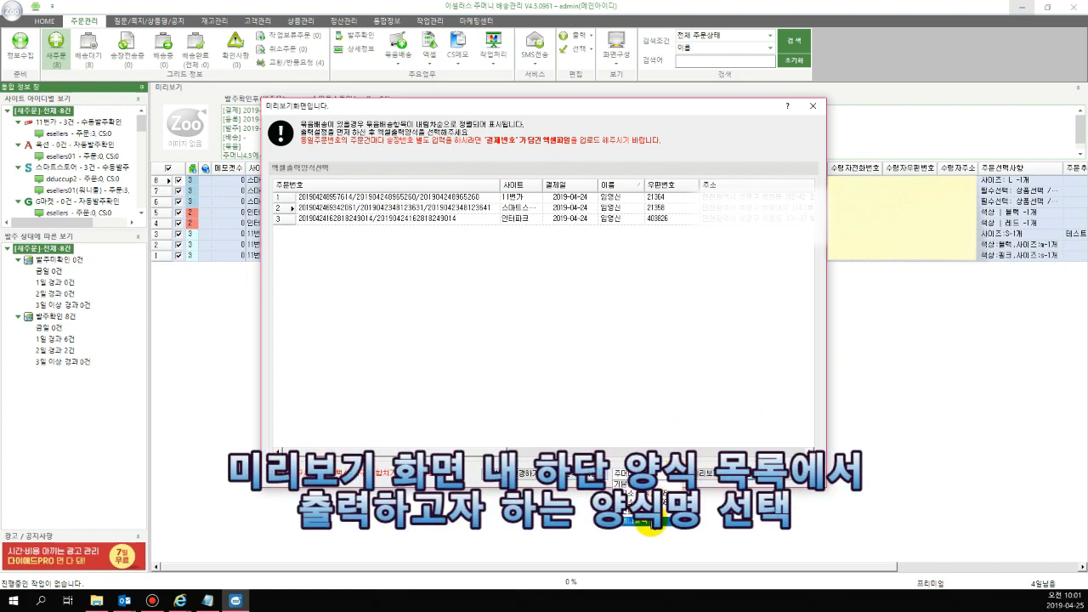
{"action": "left_click", "coordinate": [648, 521]}
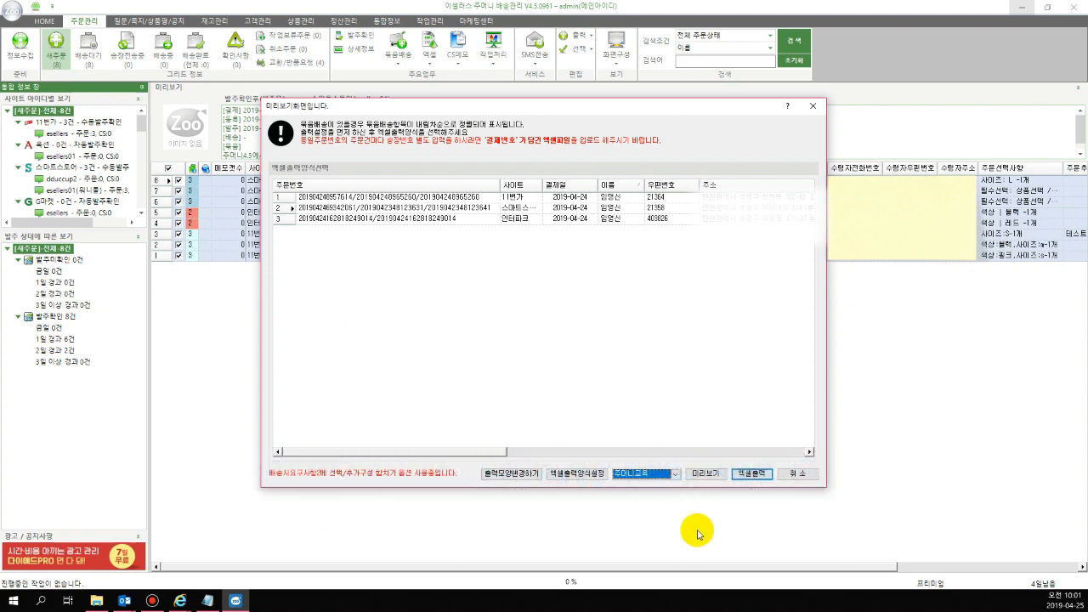
{"action": "left_click", "coordinate": [764, 476]}
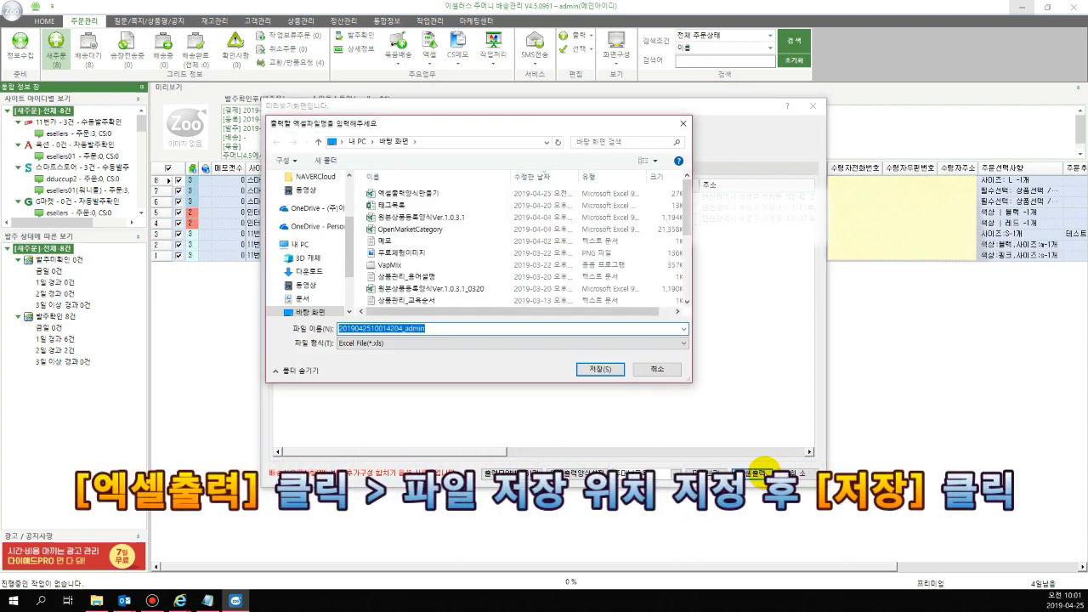
{"action": "left_click", "coordinate": [605, 369]}
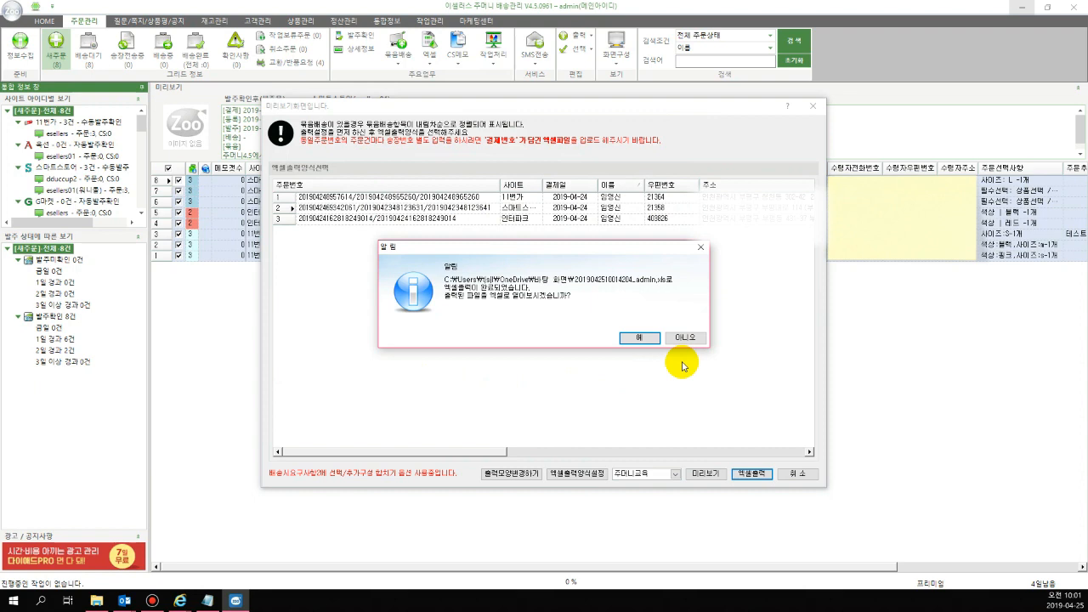
{"action": "left_click", "coordinate": [637, 340]}
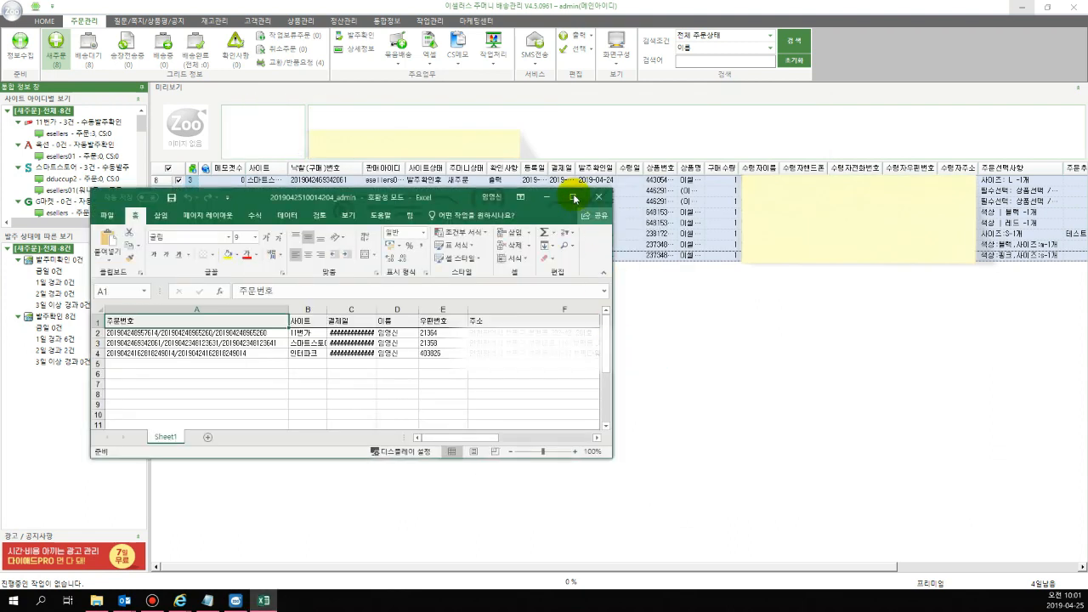
{"action": "left_click", "coordinate": [572, 197]}
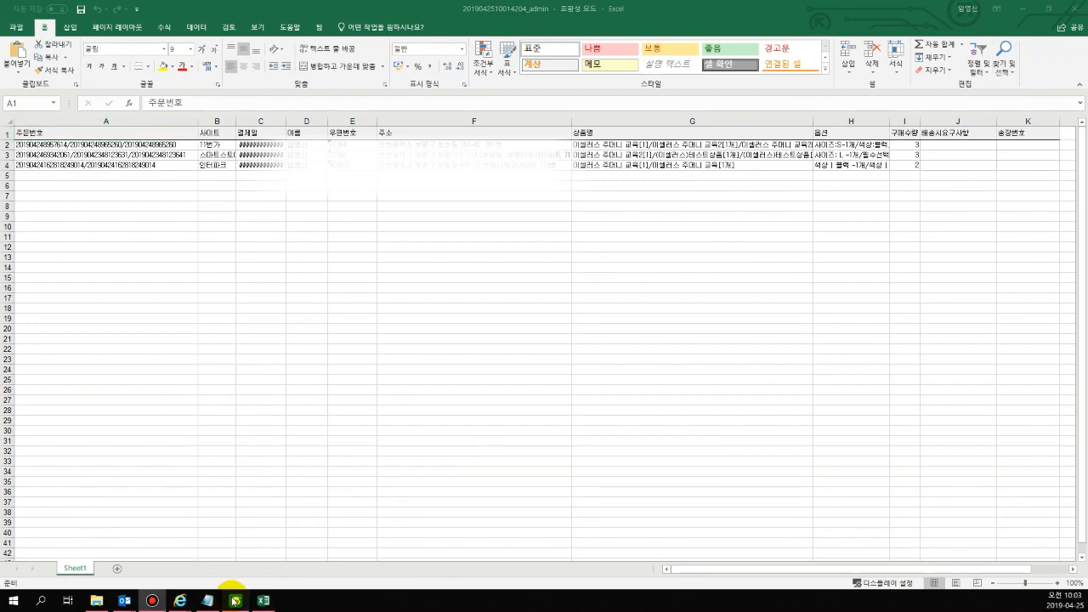
Switch back to 이셀러스 주머니 and show the 배송대기 orders
{"action": "left_click", "coordinate": [232, 599]}
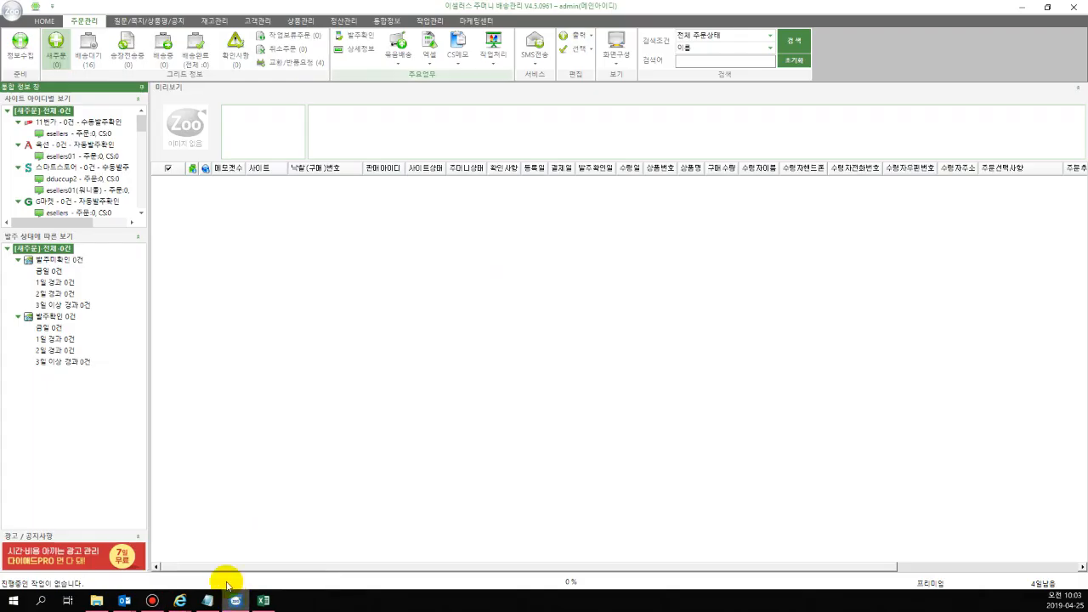
{"action": "left_click", "coordinate": [94, 59]}
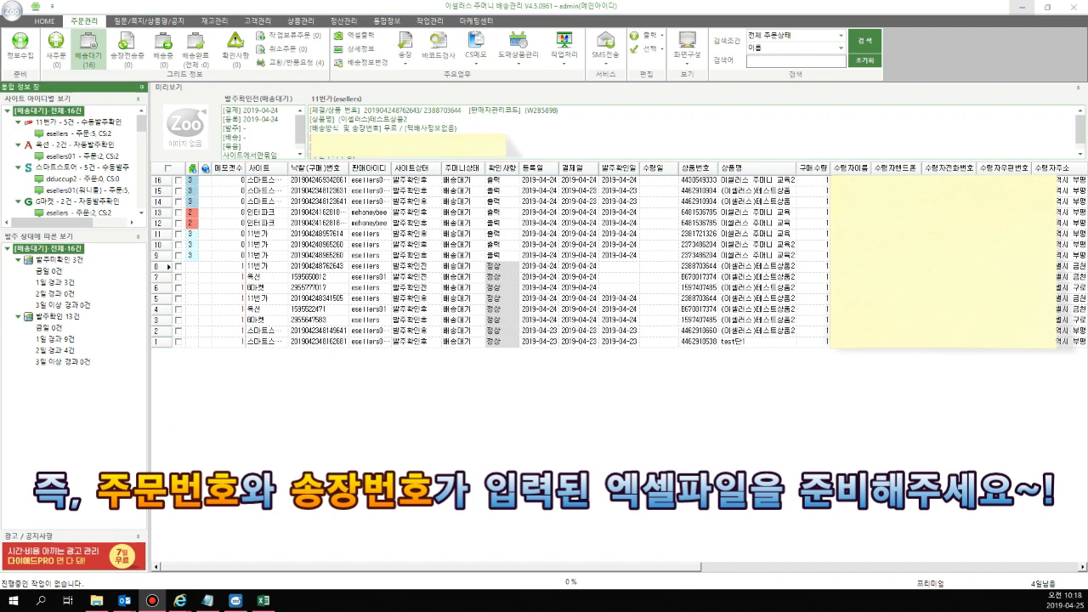
Switch to the exported Excel workbook, check the entries in its 송장번호 column, and close the workbook
{"action": "left_click", "coordinate": [267, 601]}
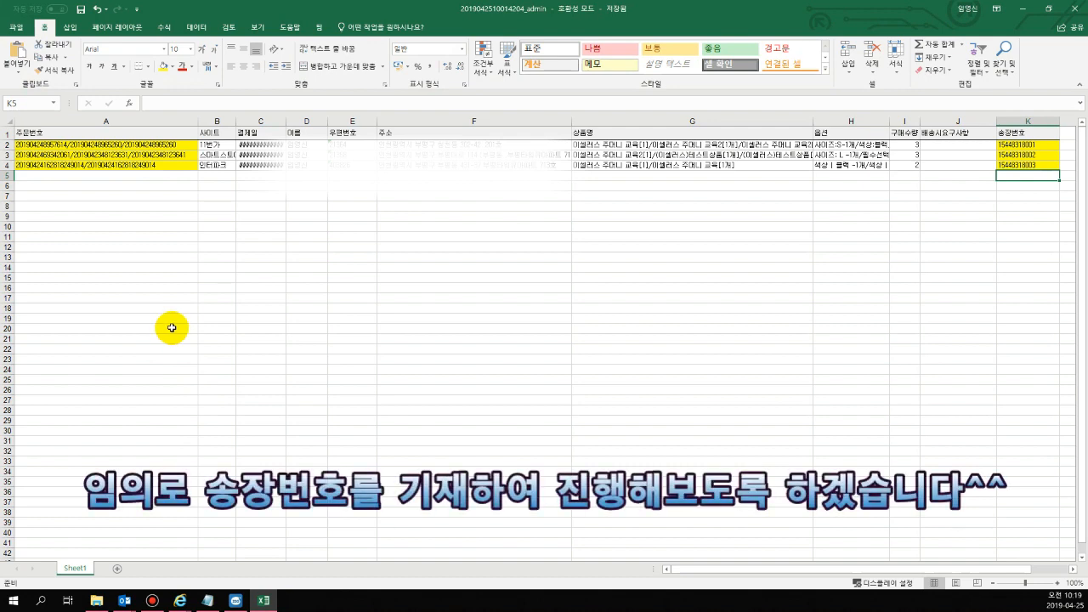
{"action": "left_click_drag", "start_coordinate": [1026, 134], "coordinate": [1030, 162]}
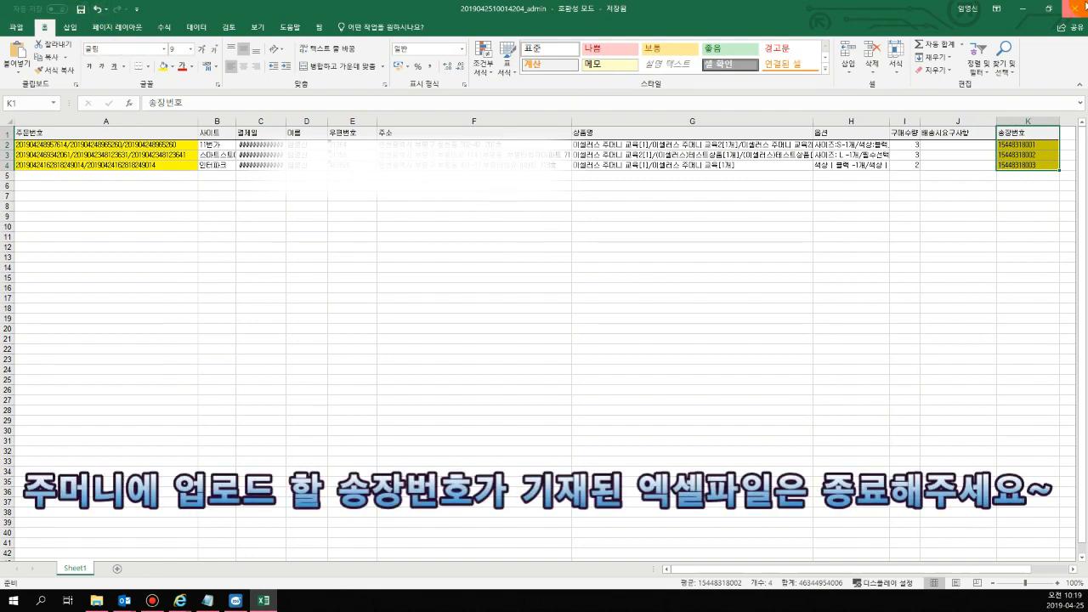
{"action": "left_click", "coordinate": [1078, 7]}
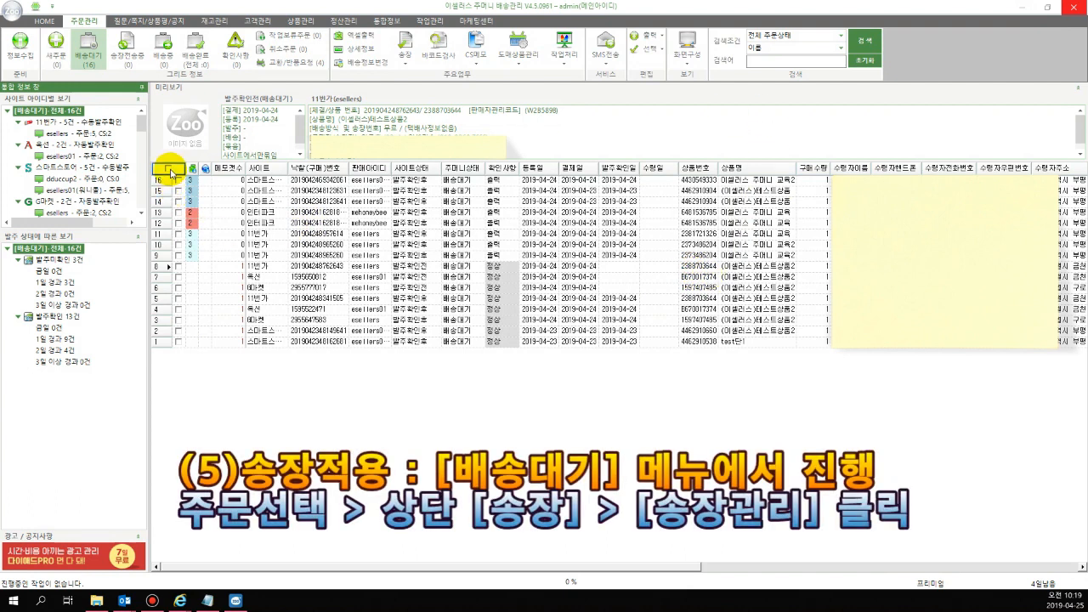
Mark the eight exported orders in rows 9 to 16 of the 배송대기 list as checked
{"action": "left_click_drag", "start_coordinate": [238, 255], "coordinate": [255, 177]}
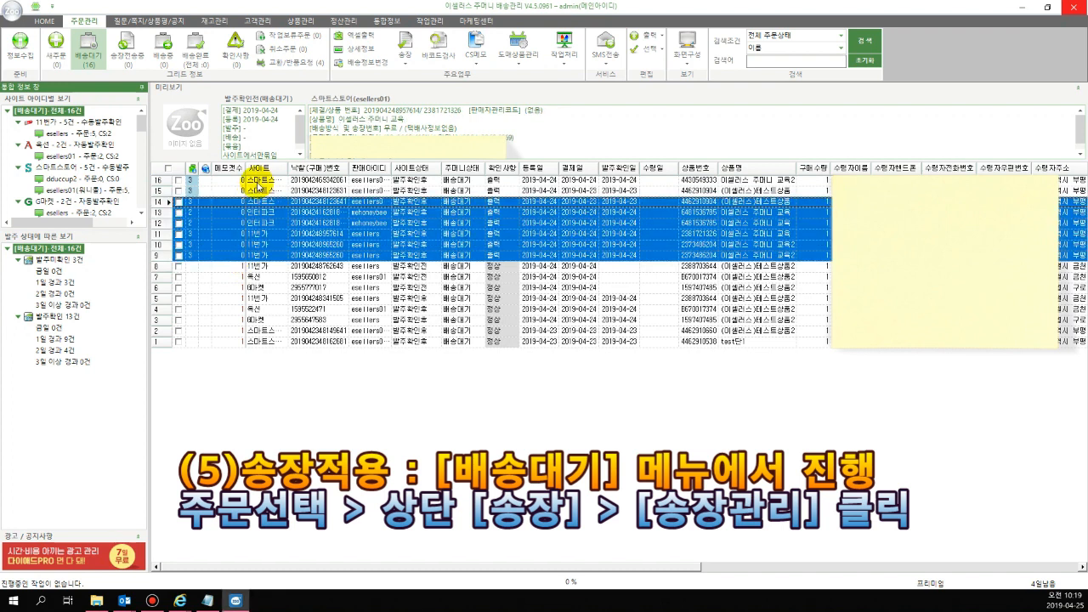
{"action": "right_click", "coordinate": [251, 207]}
{"action": "left_click", "coordinate": [262, 212]}
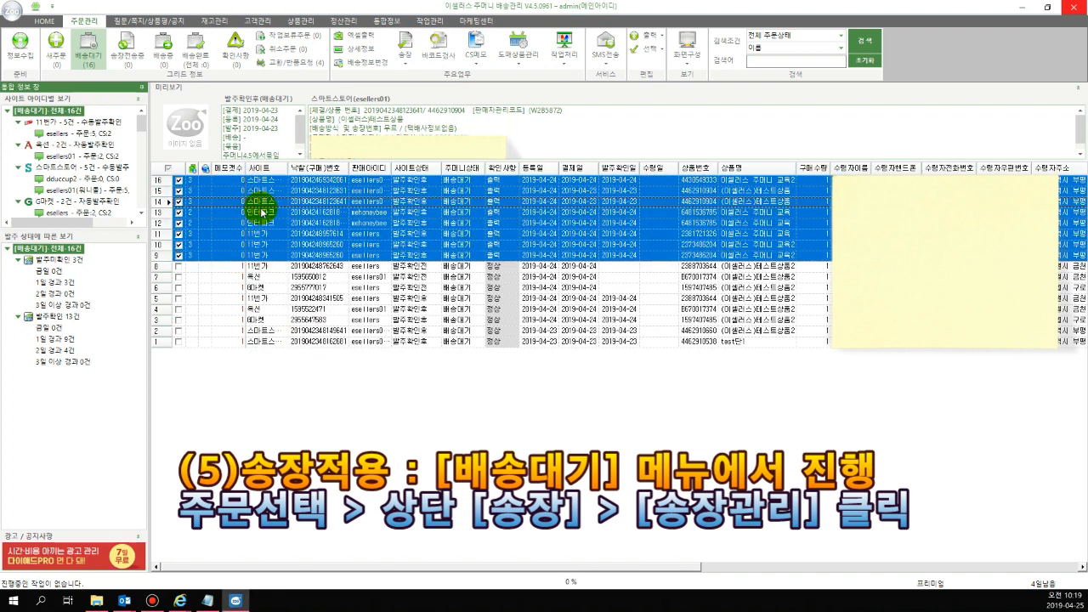
{"action": "left_click", "coordinate": [407, 61]}
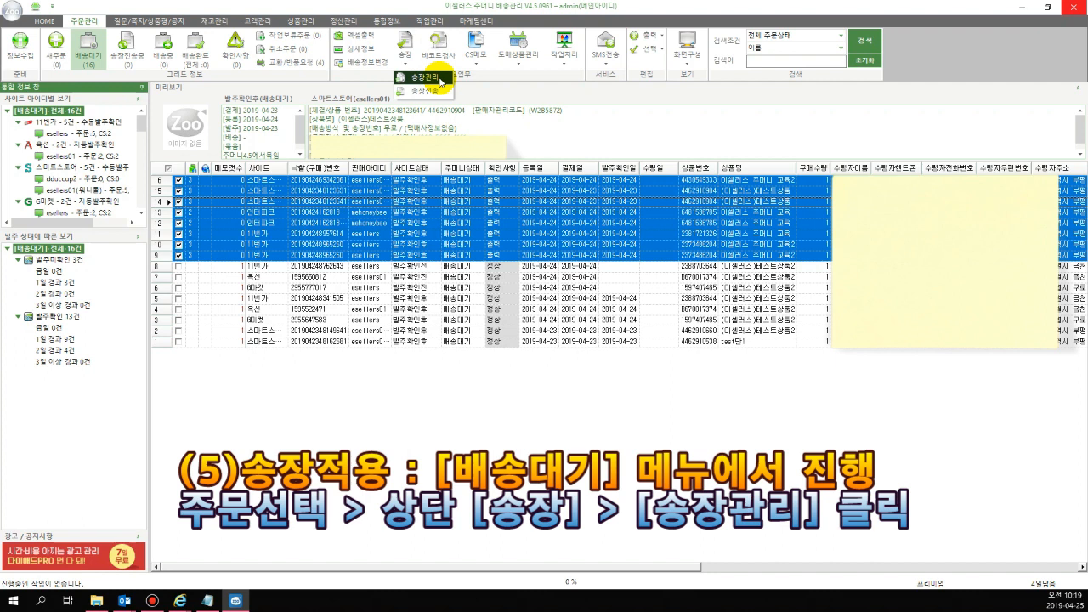
{"action": "left_click", "coordinate": [440, 79]}
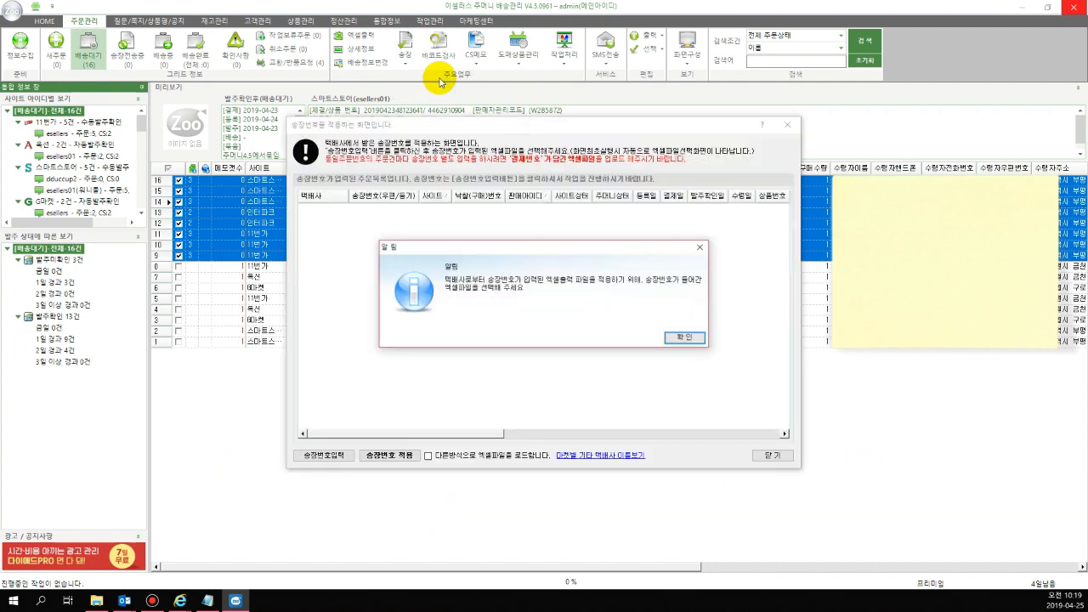
{"action": "left_click", "coordinate": [679, 343]}
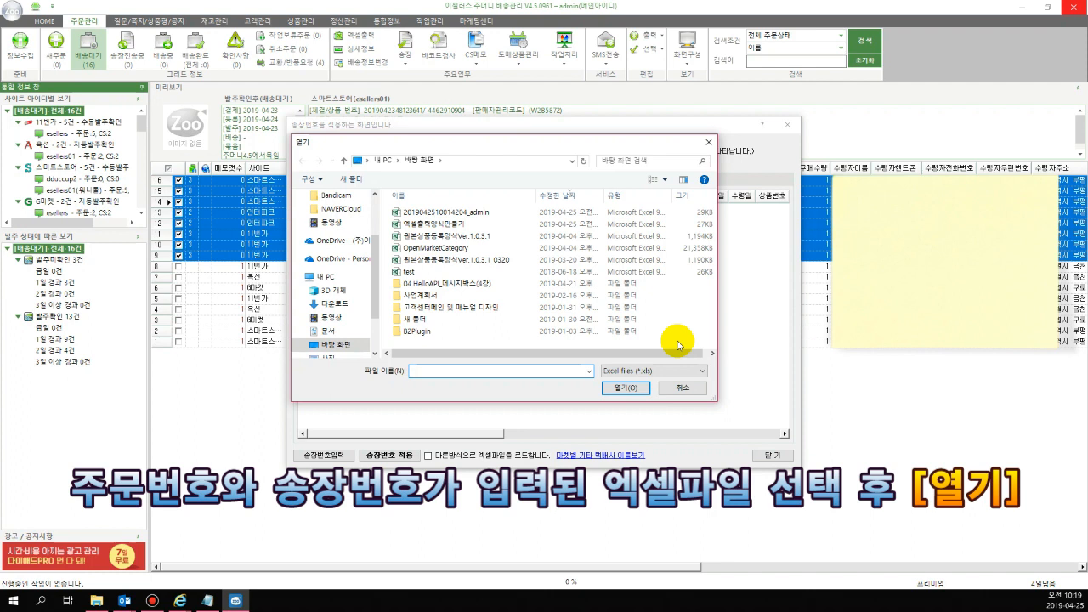
{"action": "left_click", "coordinate": [498, 212]}
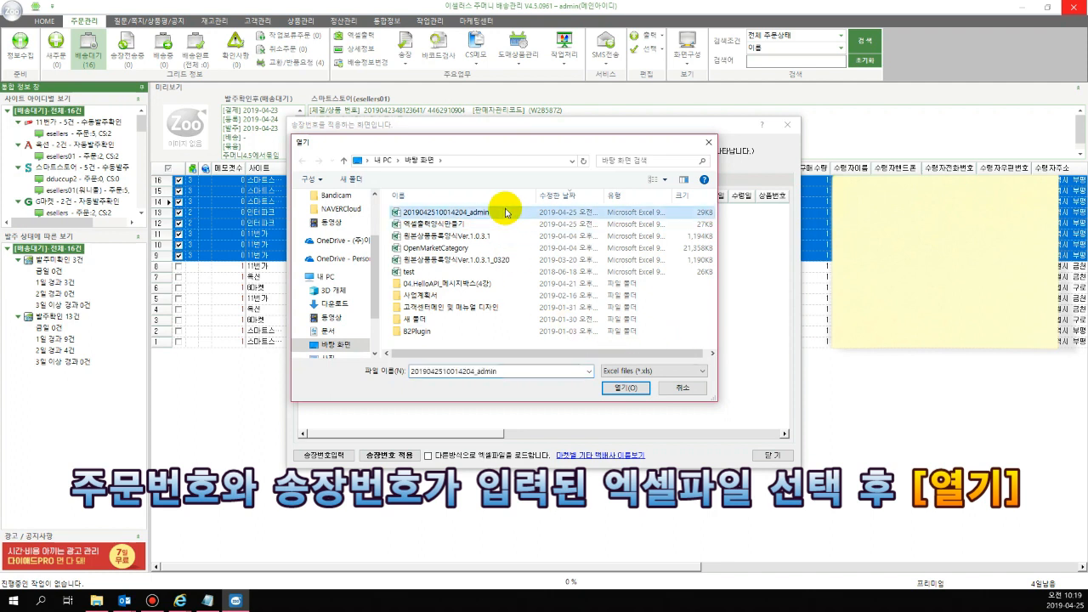
{"action": "left_click", "coordinate": [627, 390]}
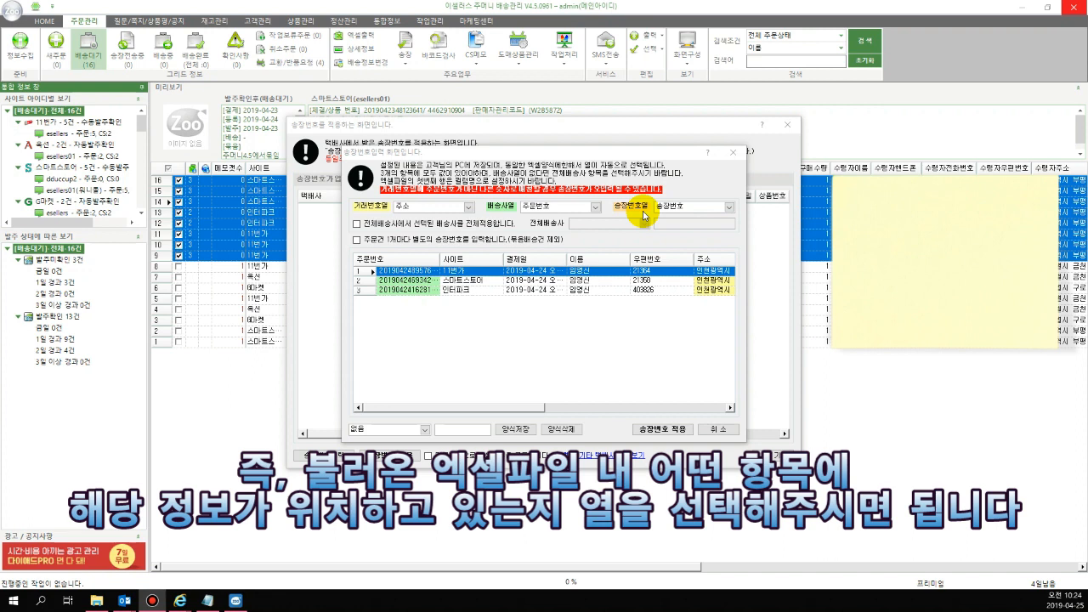
Set 거래번호열 to the 주문번호 column and dismiss the resulting notice
{"action": "left_click", "coordinate": [458, 210]}
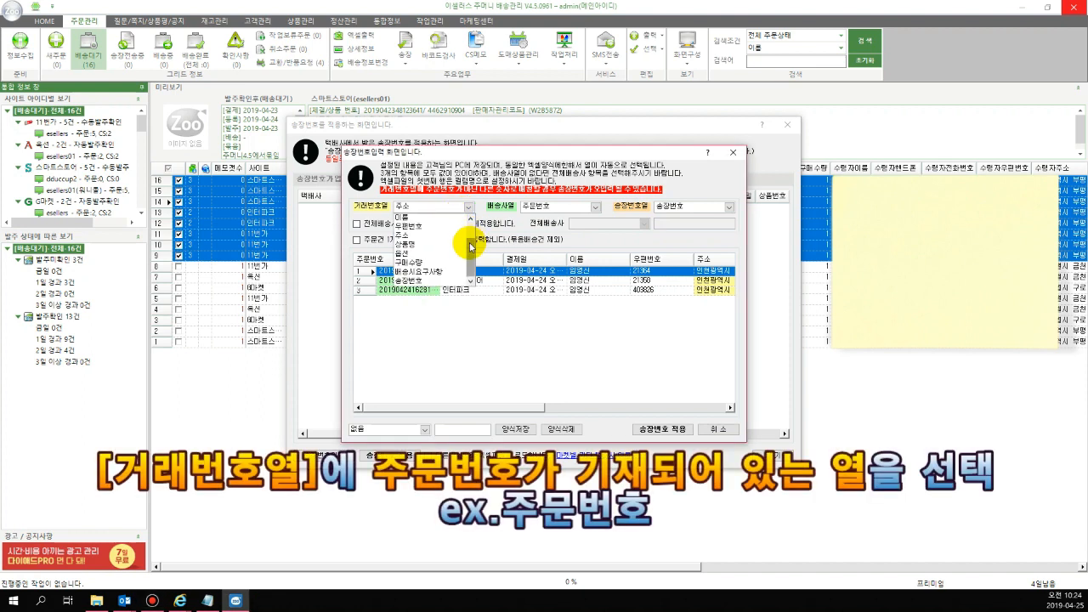
{"action": "left_click_drag", "start_coordinate": [474, 248], "coordinate": [472, 218]}
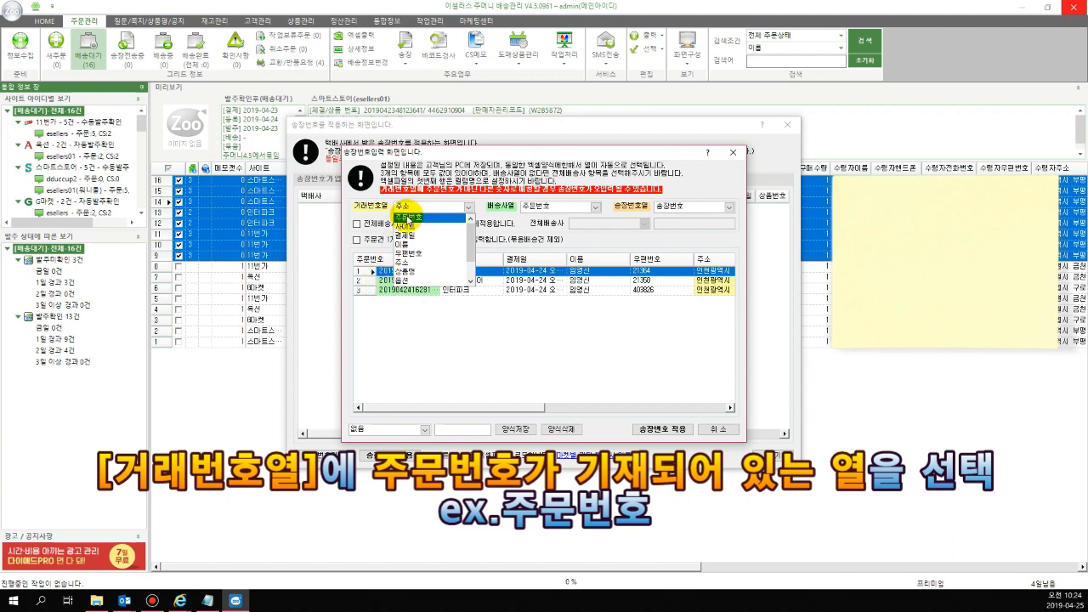
{"action": "left_click", "coordinate": [405, 216]}
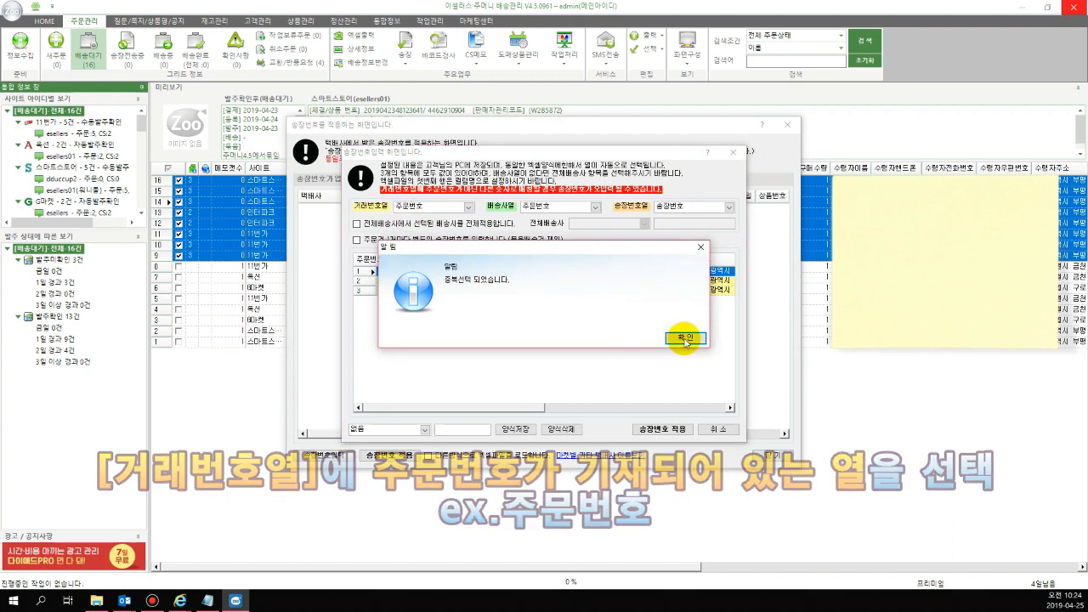
{"action": "left_click", "coordinate": [685, 338]}
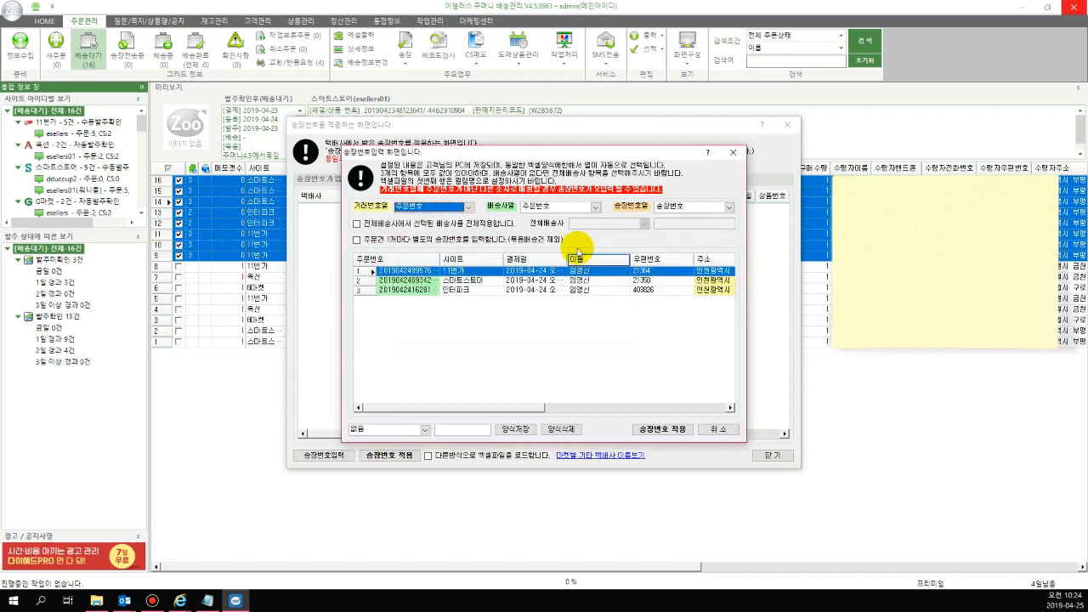
Set 배송사열 to 없음 and apply 대한통운 as the 전체배송사 for all orders
{"action": "left_click", "coordinate": [562, 210]}
{"action": "scroll", "coordinate": [594, 246], "scroll_direction": "down", "scroll_amount": 3}
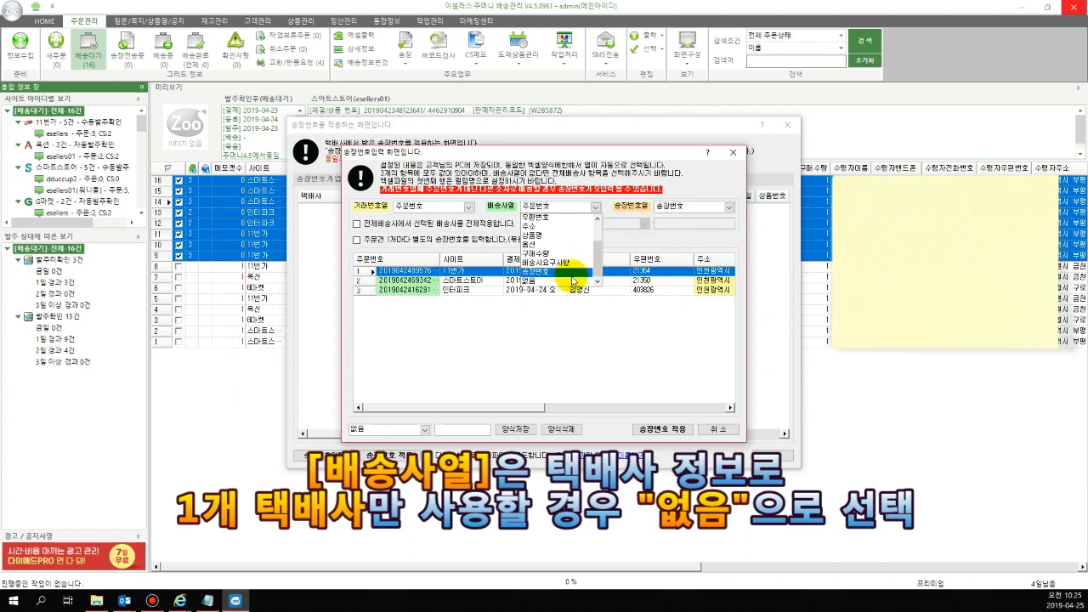
{"action": "left_click", "coordinate": [572, 281]}
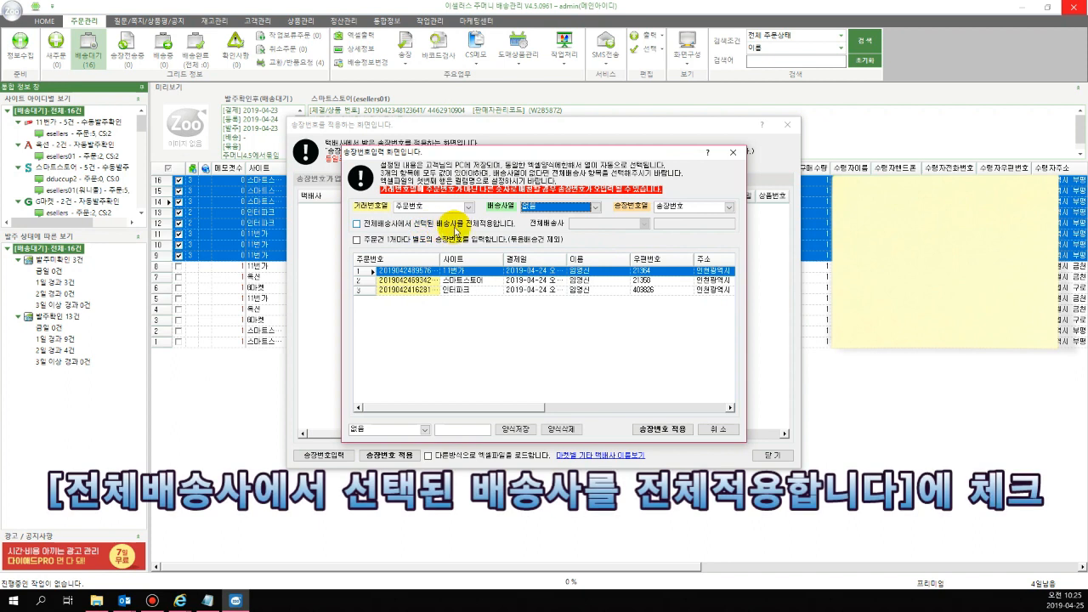
{"action": "left_click", "coordinate": [402, 227]}
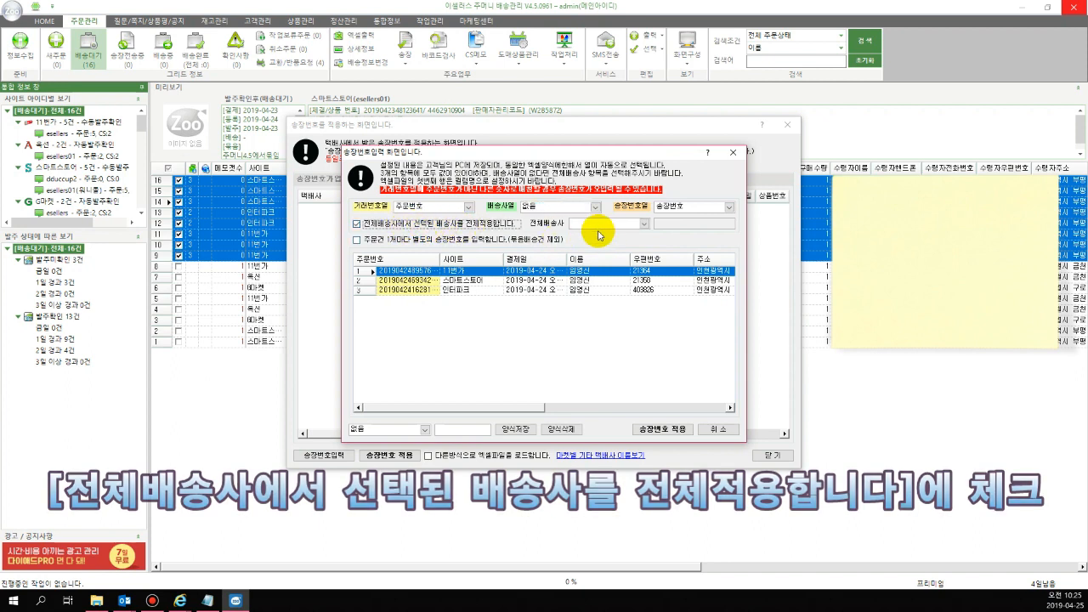
{"action": "left_click", "coordinate": [617, 226]}
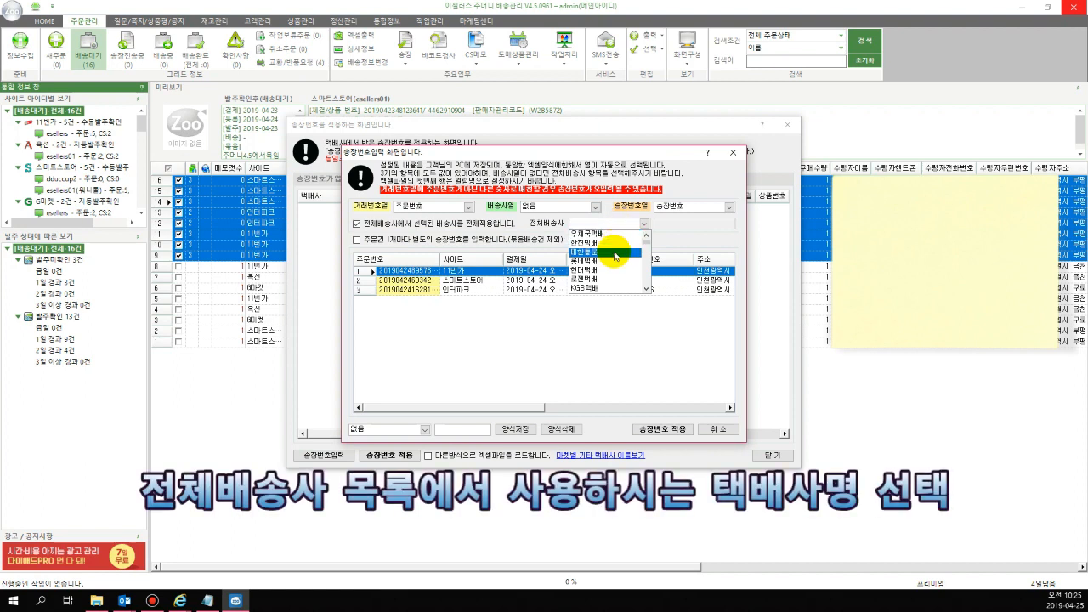
{"action": "left_click", "coordinate": [616, 252]}
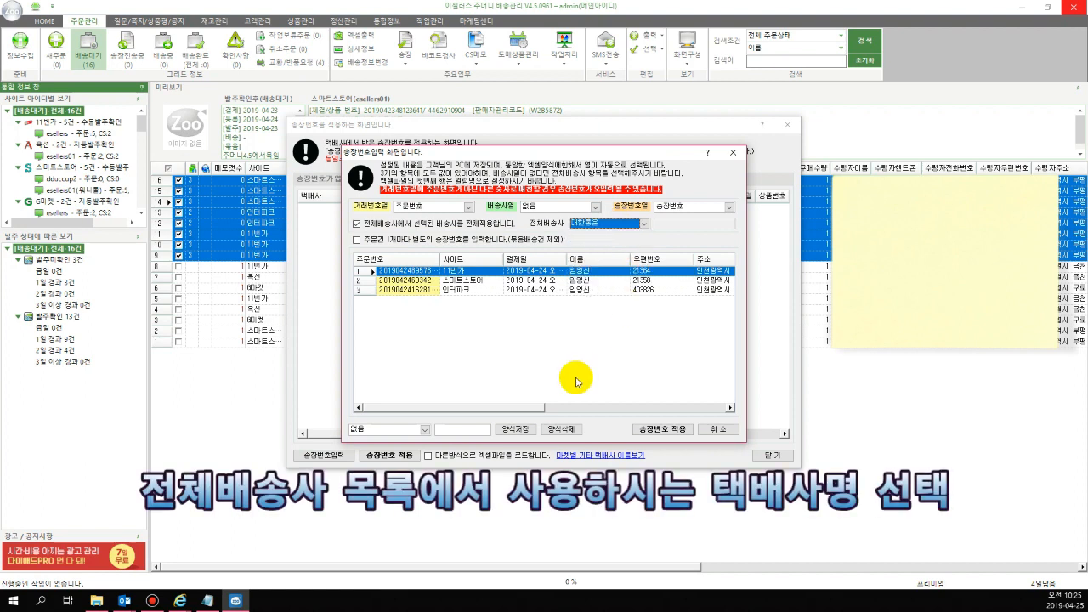
Check the highlighted 주문번호 and 송장번호 columns of the loaded file, load its invoice numbers into the order list, and dismiss the notices
{"action": "left_click_drag", "start_coordinate": [504, 410], "coordinate": [701, 415]}
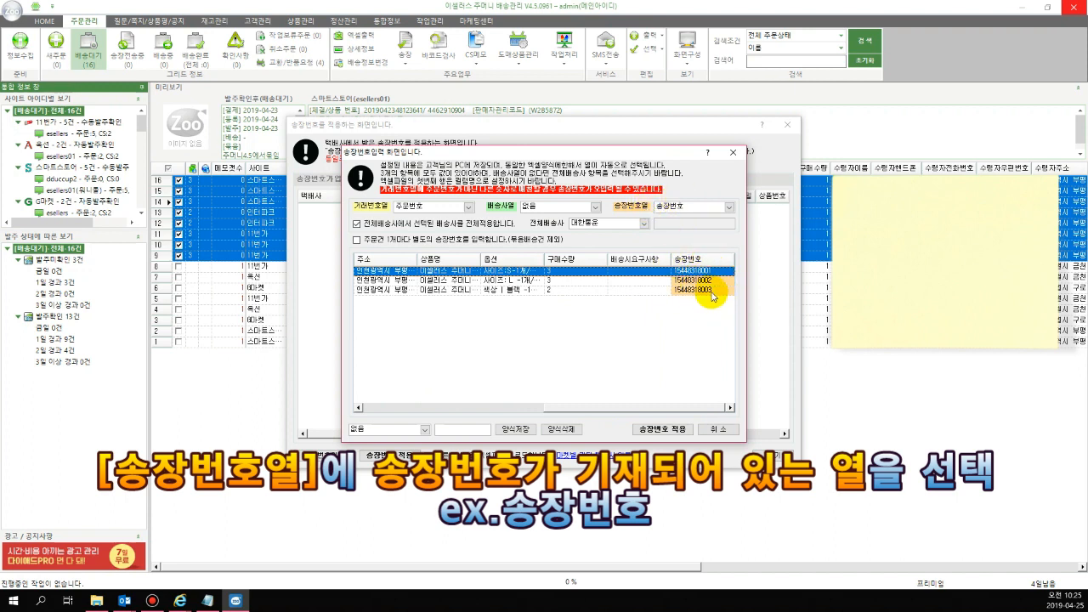
{"action": "left_click_drag", "start_coordinate": [626, 409], "coordinate": [440, 416]}
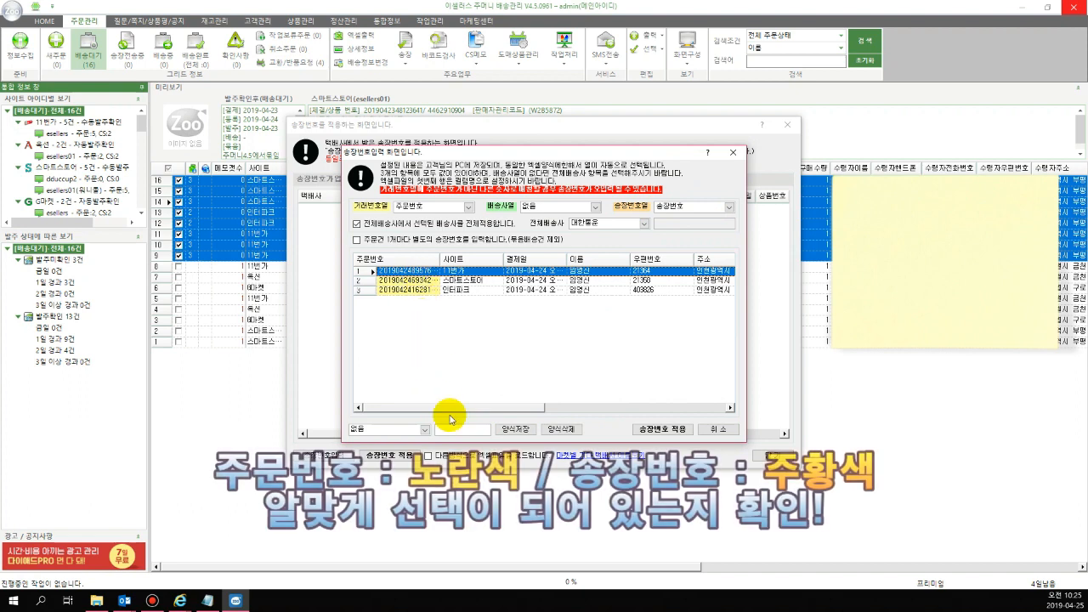
{"action": "left_click_drag", "start_coordinate": [523, 414], "coordinate": [649, 410]}
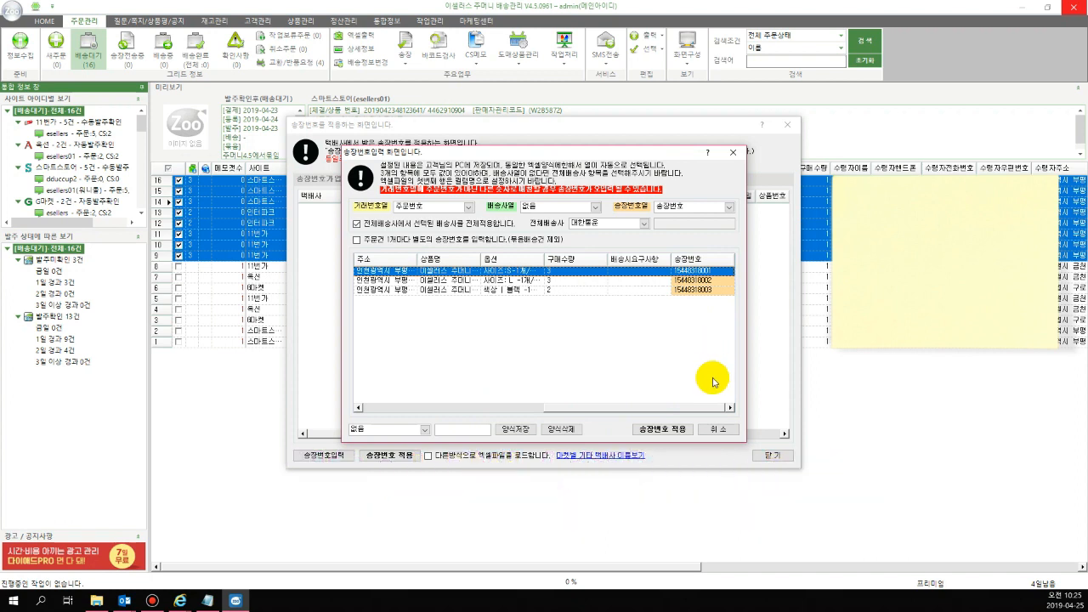
{"action": "left_click", "coordinate": [688, 431]}
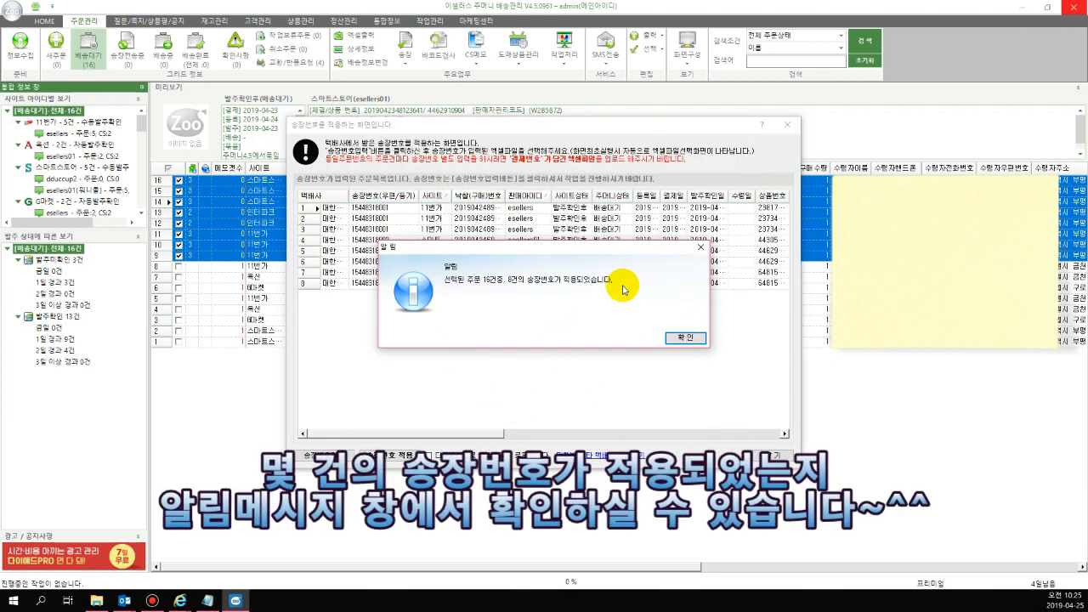
{"action": "left_click", "coordinate": [695, 338]}
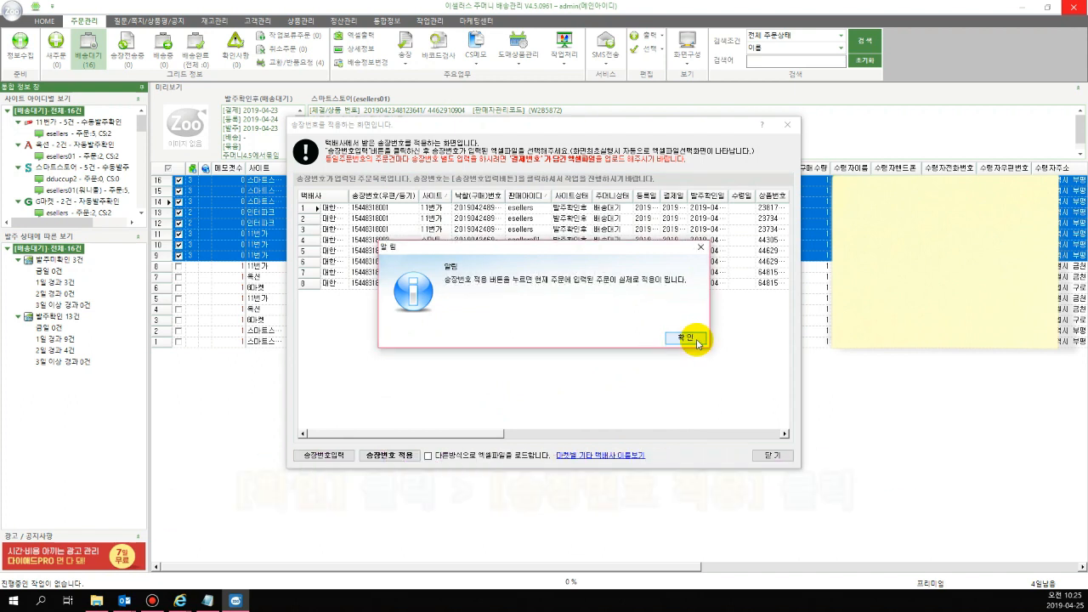
{"action": "left_click", "coordinate": [695, 338]}
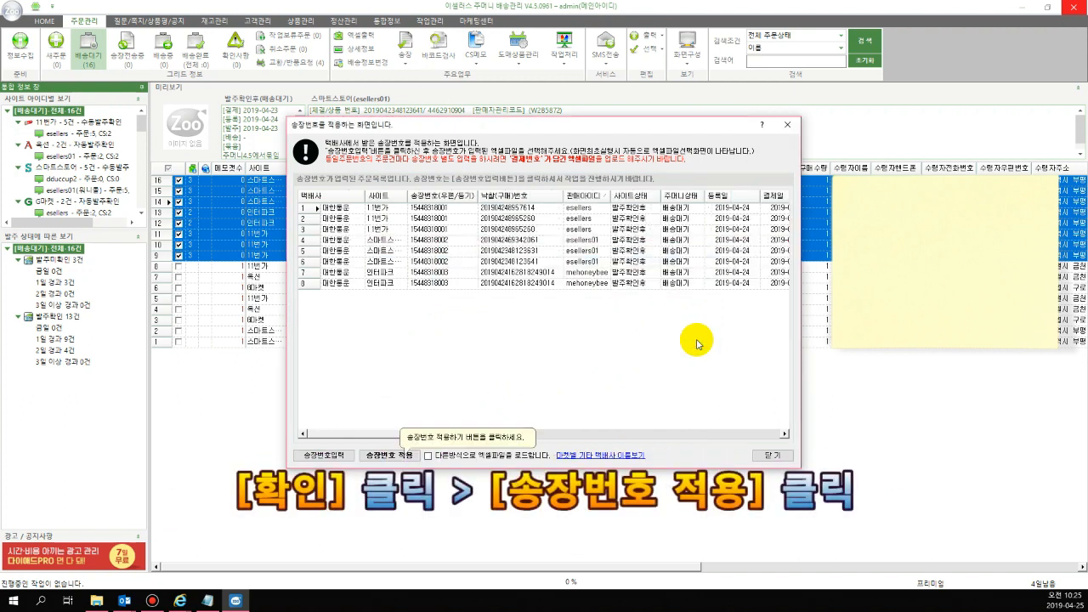
Apply the loaded invoice numbers to the orders and check the 택배사 and 송장번호 columns in the 배송대기 list
{"action": "left_click", "coordinate": [412, 457]}
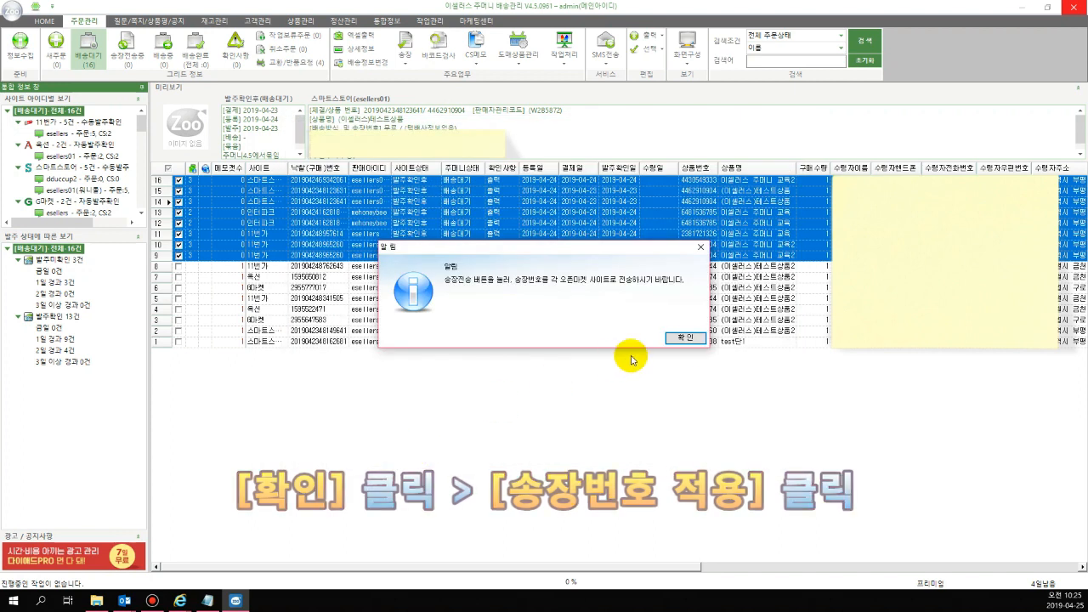
{"action": "left_click", "coordinate": [689, 339]}
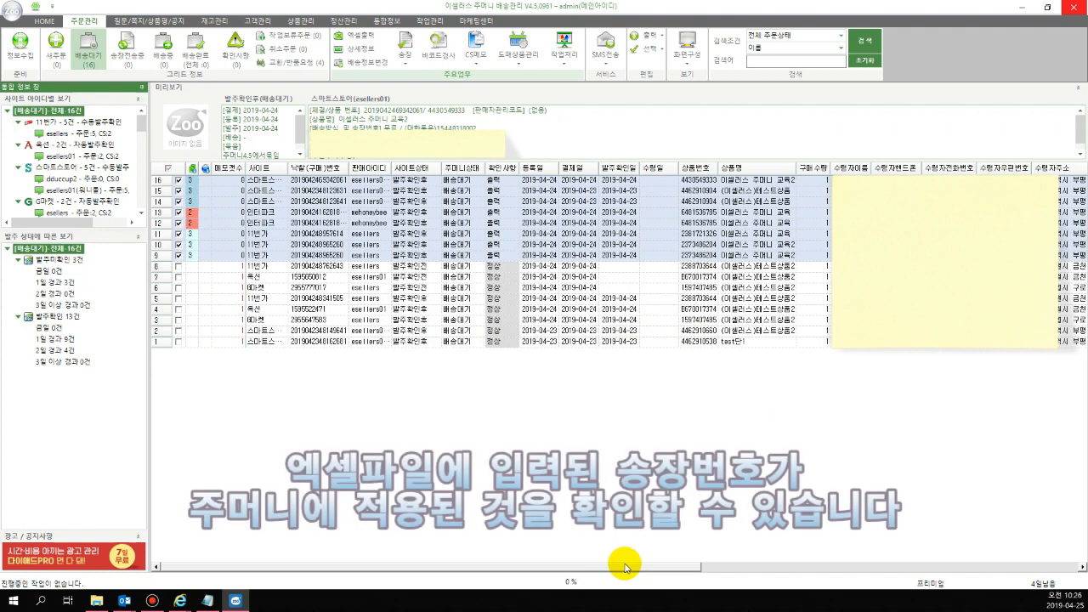
{"action": "left_click_drag", "start_coordinate": [615, 567], "coordinate": [1058, 575]}
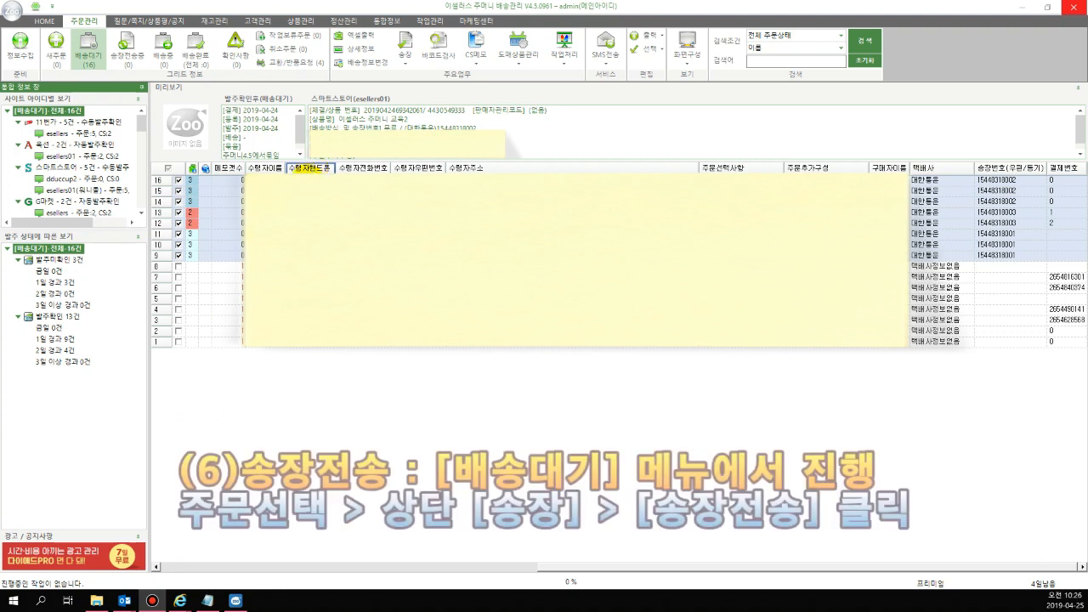
Run 송장전송 for the checked orders and decline sending dispatch messages to the recipients' mobile phones
{"action": "left_click", "coordinate": [400, 64]}
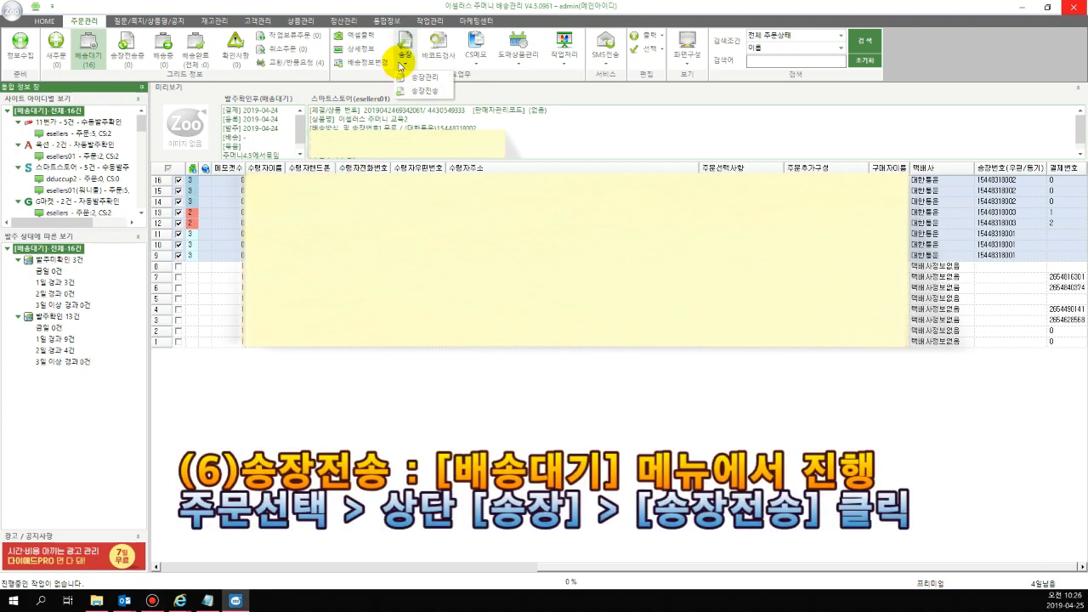
{"action": "left_click", "coordinate": [446, 91]}
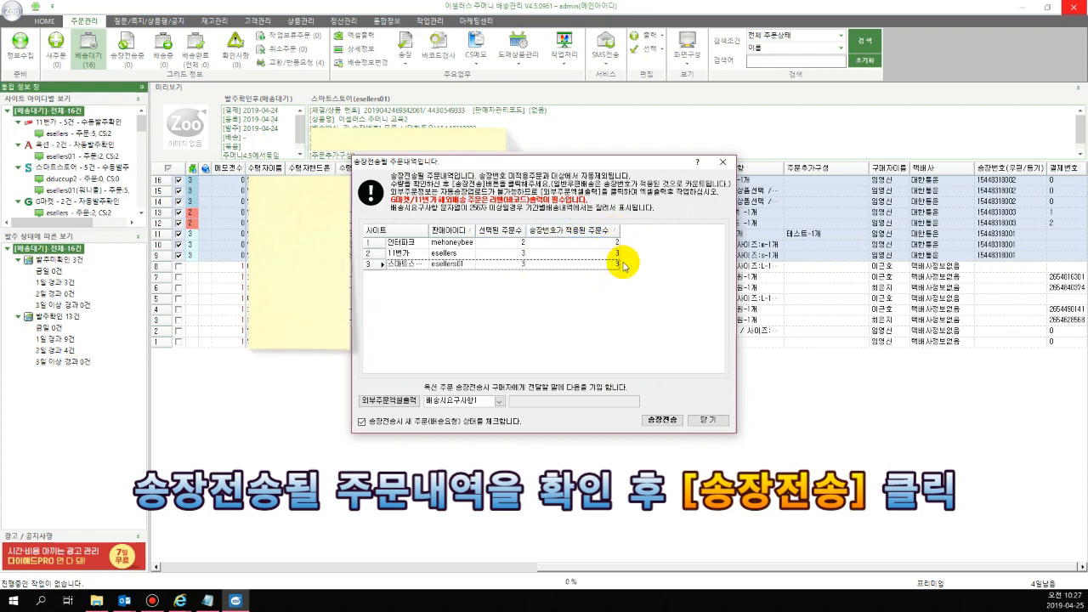
{"action": "left_click", "coordinate": [676, 422]}
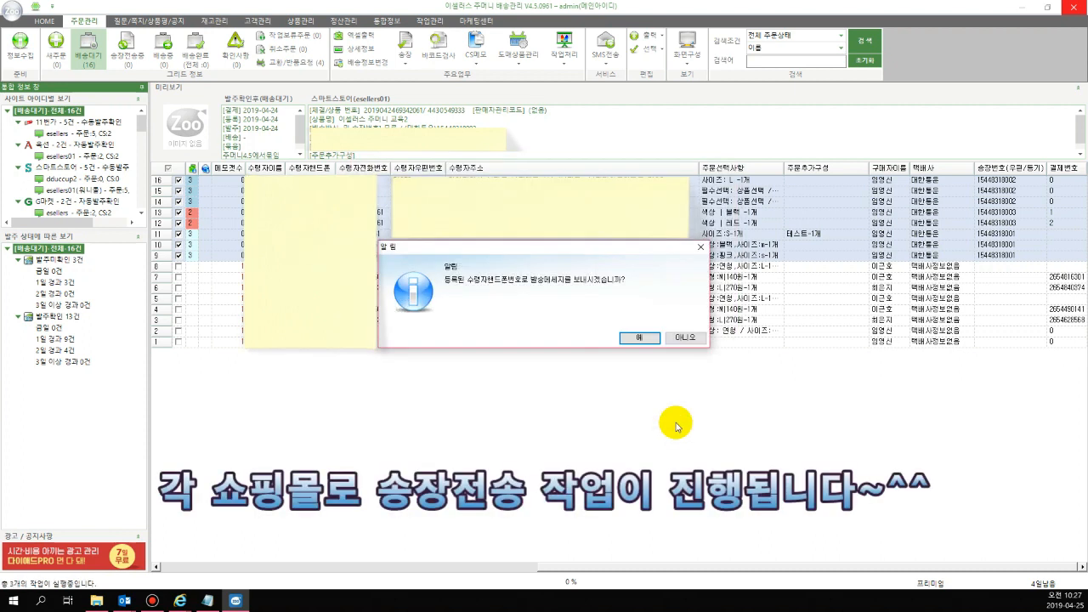
{"action": "left_click", "coordinate": [690, 339]}
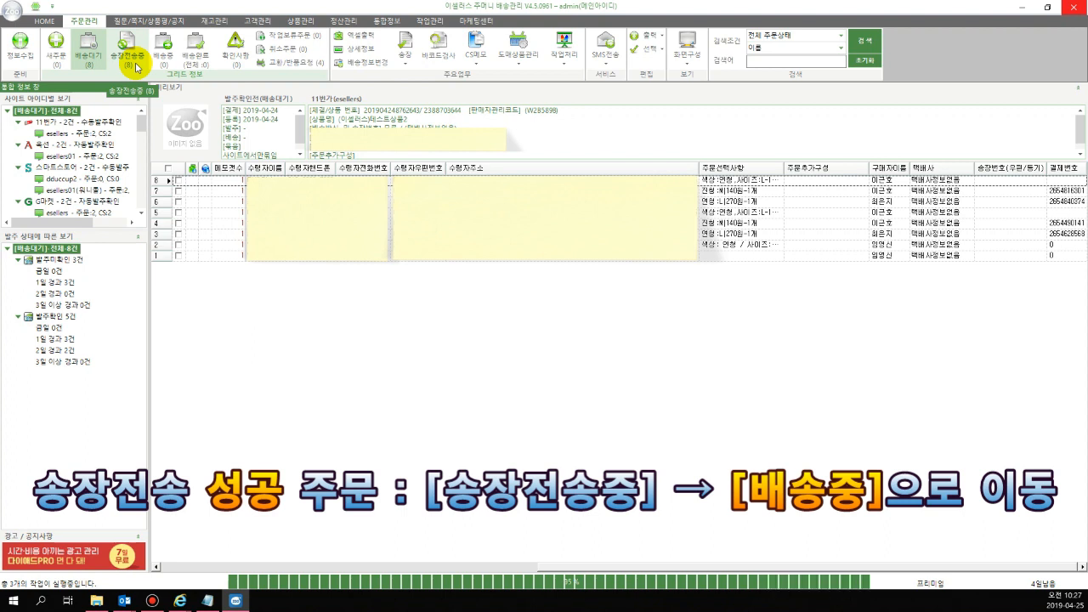
{"action": "left_click", "coordinate": [163, 67]}
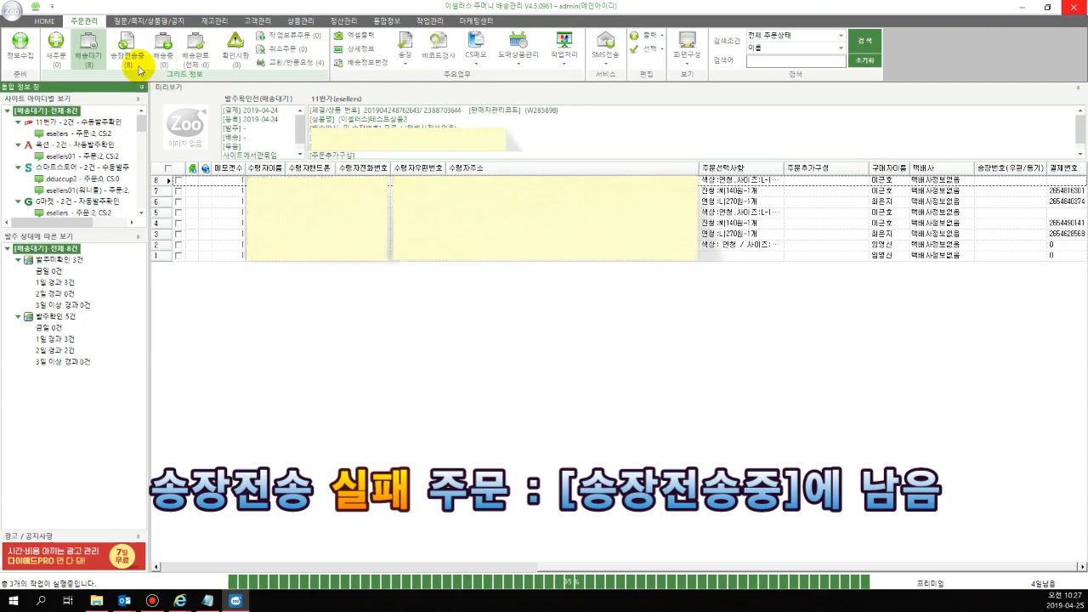
{"action": "left_click", "coordinate": [127, 56]}
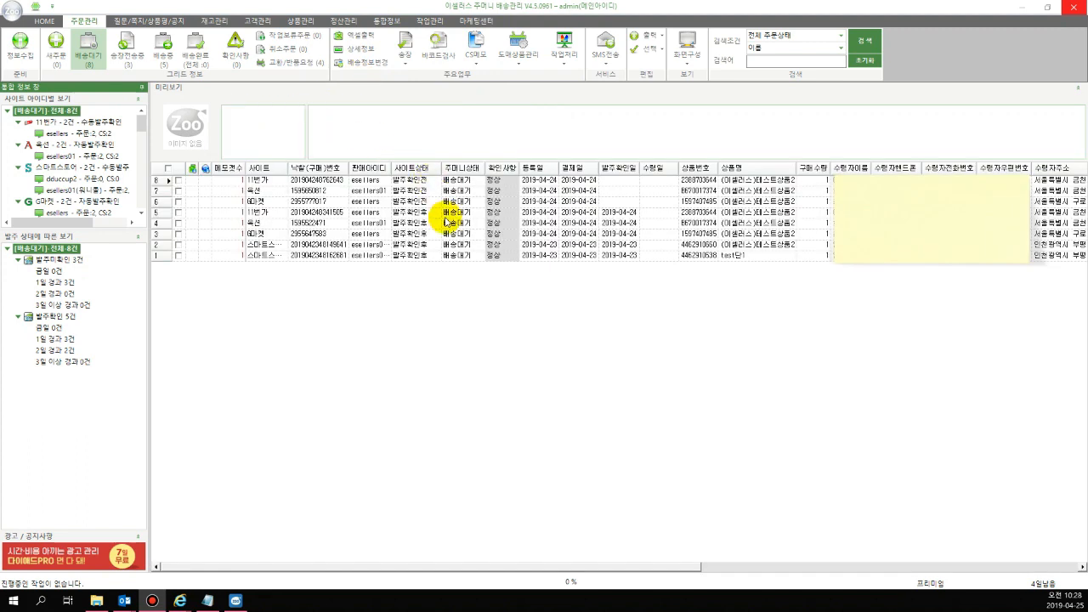
Examine the detailed log of the 스마트스토어 송장전송 job in 작업관리 for the upload failure reasons
{"action": "left_click", "coordinate": [424, 23]}
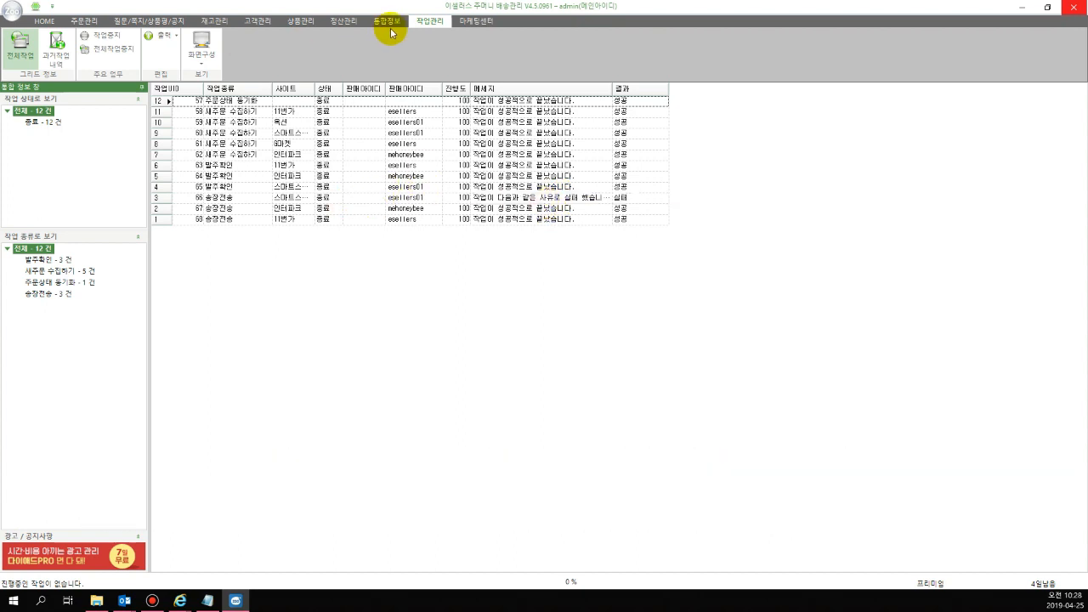
{"action": "double_click", "coordinate": [639, 205]}
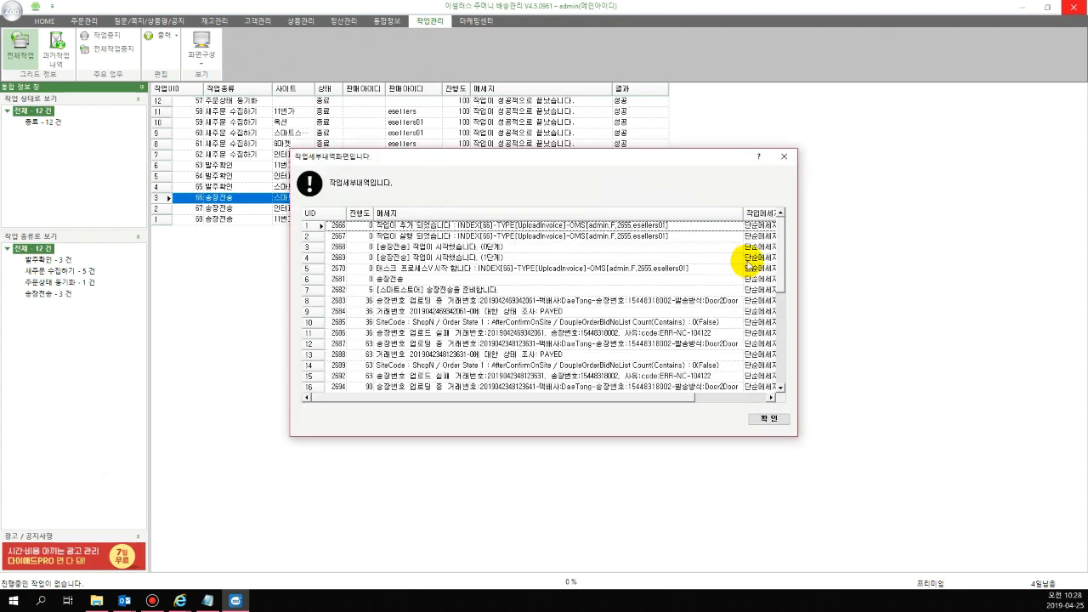
{"action": "left_click_drag", "start_coordinate": [780, 255], "coordinate": [784, 292]}
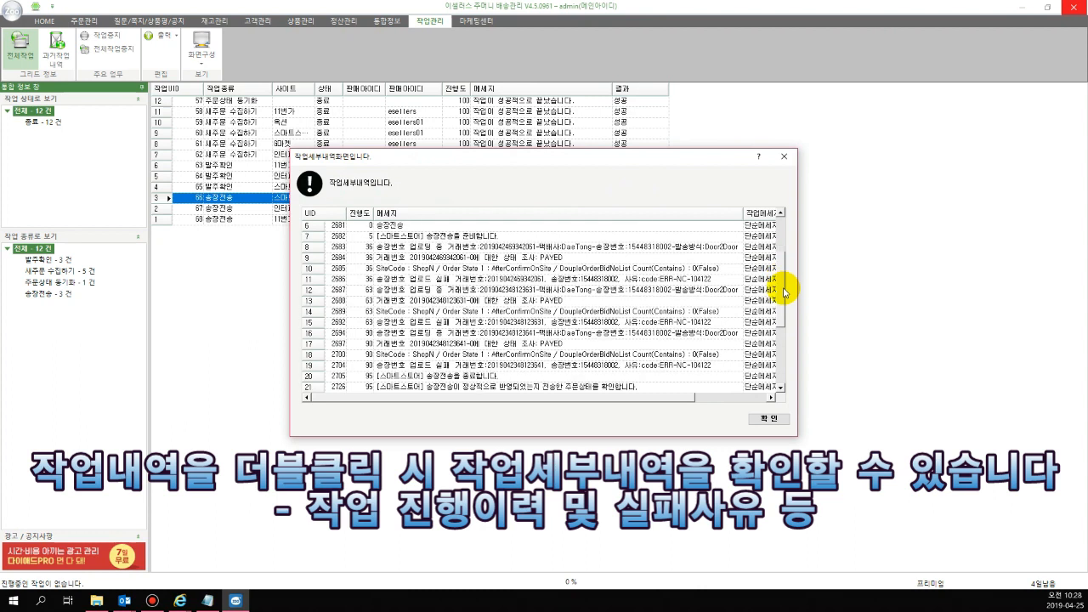
{"action": "left_click", "coordinate": [691, 281]}
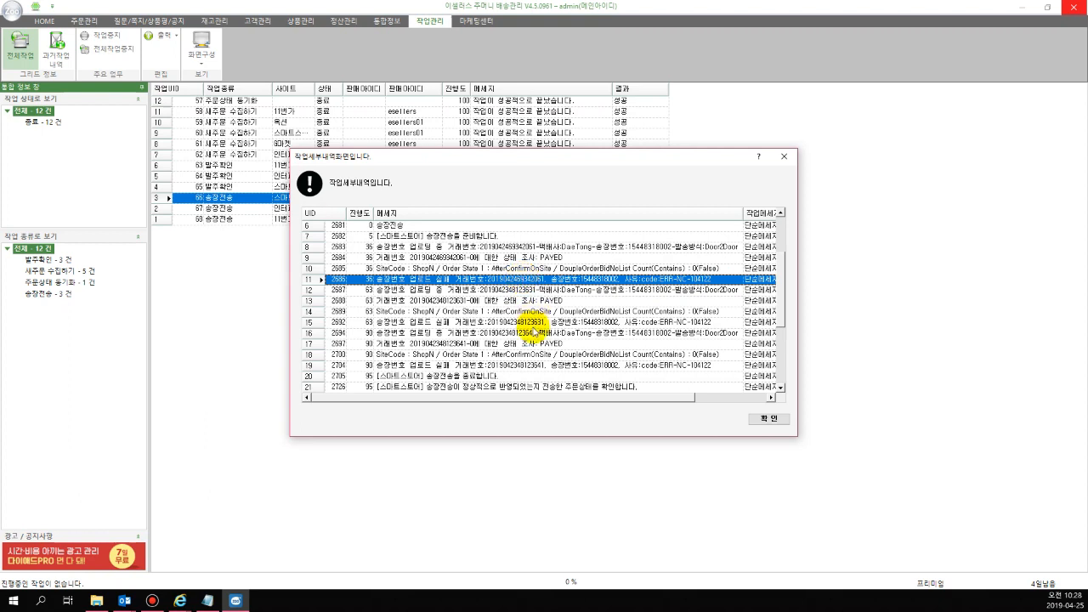
{"action": "left_click", "coordinate": [528, 323]}
{"action": "left_click", "coordinate": [528, 333]}
{"action": "left_click", "coordinate": [528, 323]}
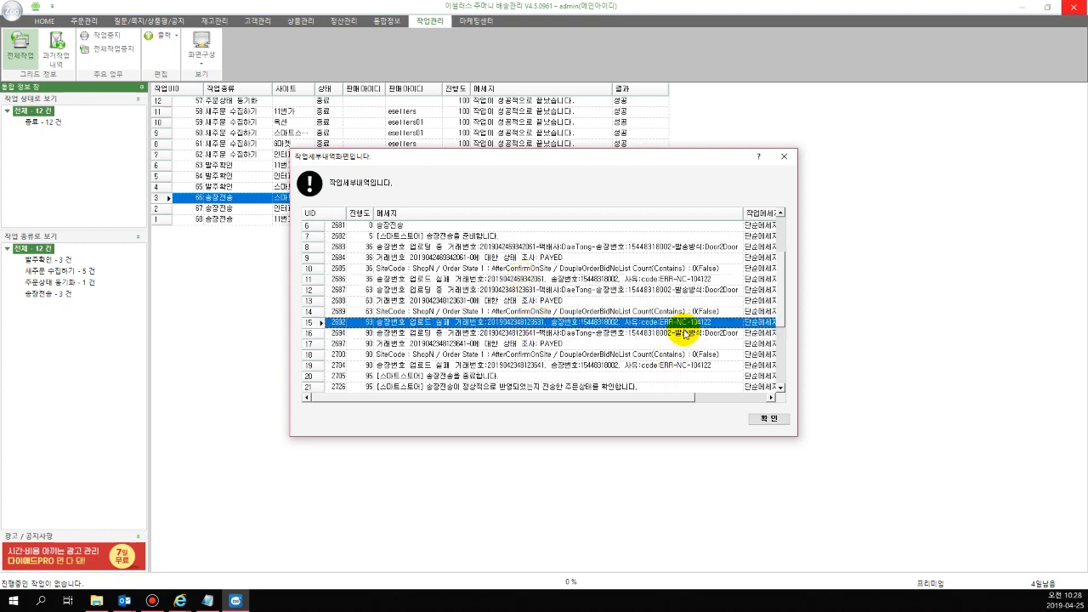
{"action": "left_click", "coordinate": [760, 417]}
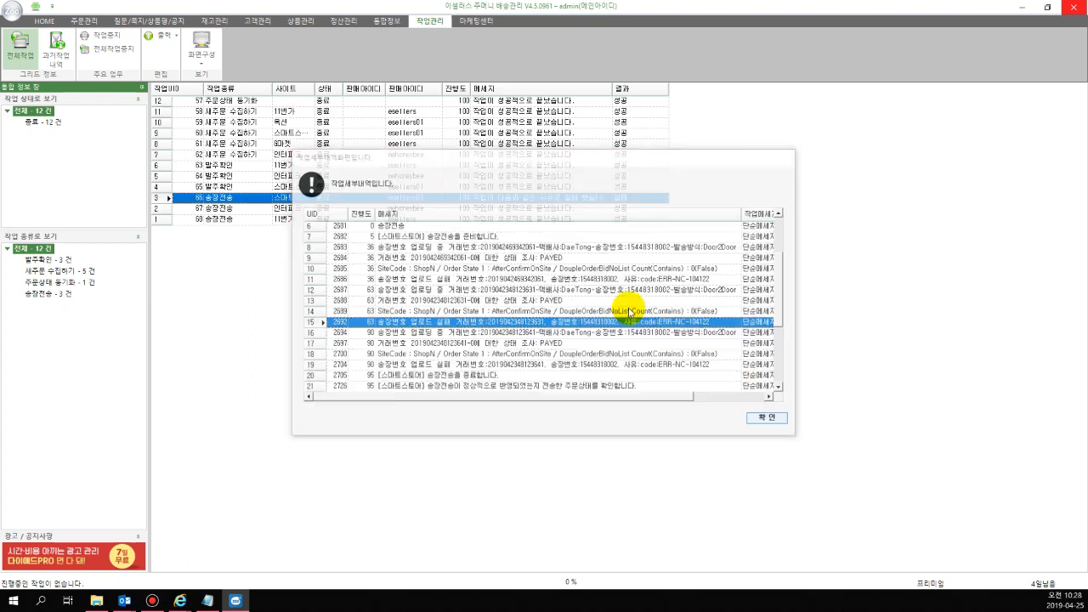
Review the detailed log of the 인터파크 송장전송 job through its last entries and close it
{"action": "double_click", "coordinate": [507, 210]}
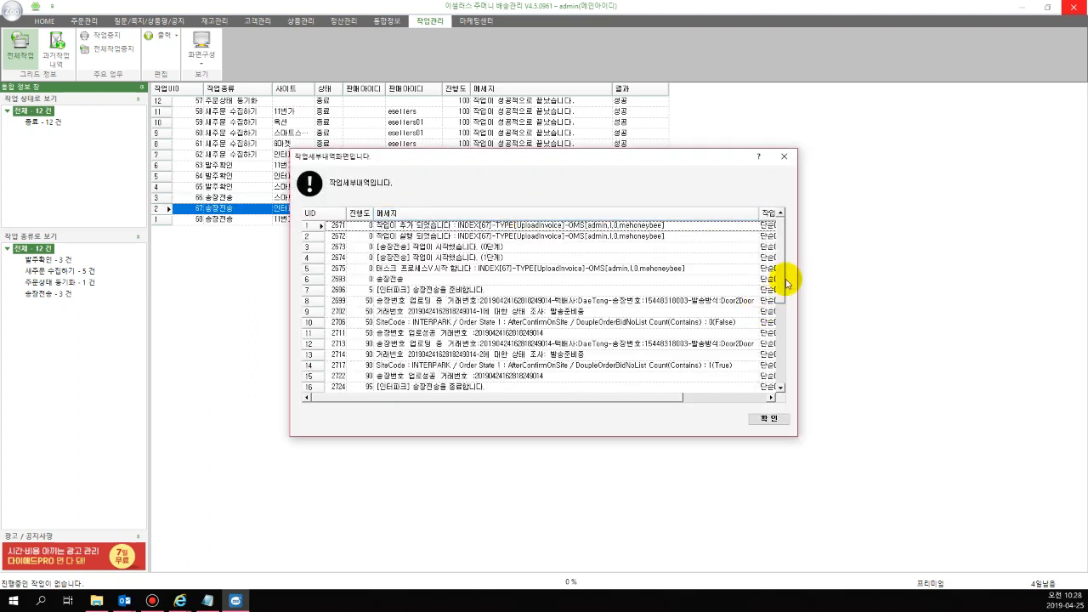
{"action": "scroll", "coordinate": [780, 290], "scroll_direction": "down", "scroll_amount": 1}
{"action": "scroll", "coordinate": [780, 291], "scroll_direction": "down", "scroll_amount": 7}
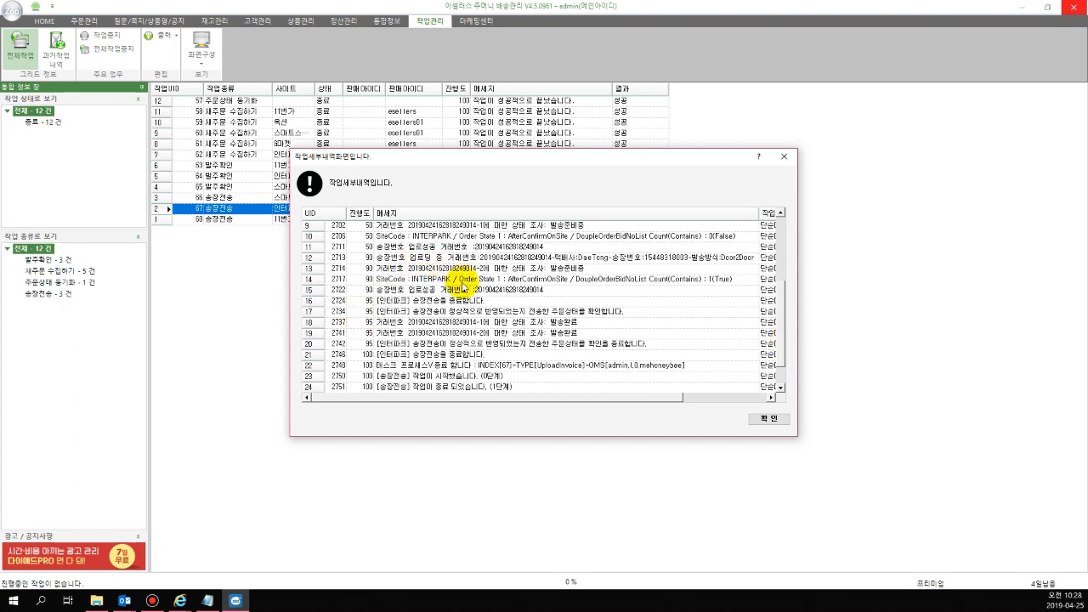
{"action": "left_click", "coordinate": [759, 418]}
Return to 주문관리 and check which orders are in the 배송중 and 송장전송중 lists
{"action": "left_click", "coordinate": [88, 20]}
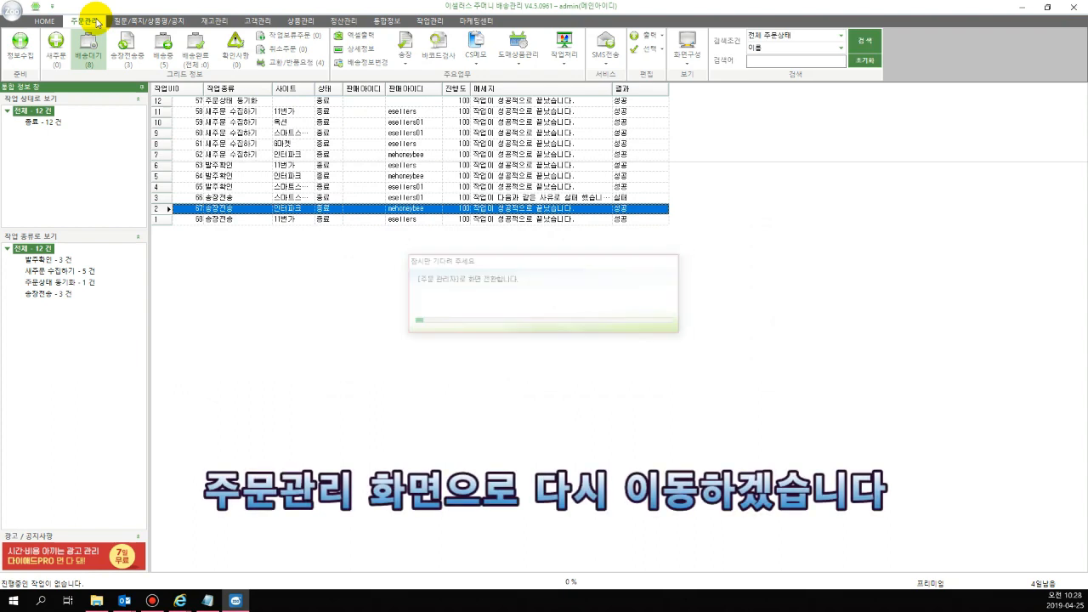
{"action": "left_click", "coordinate": [161, 51]}
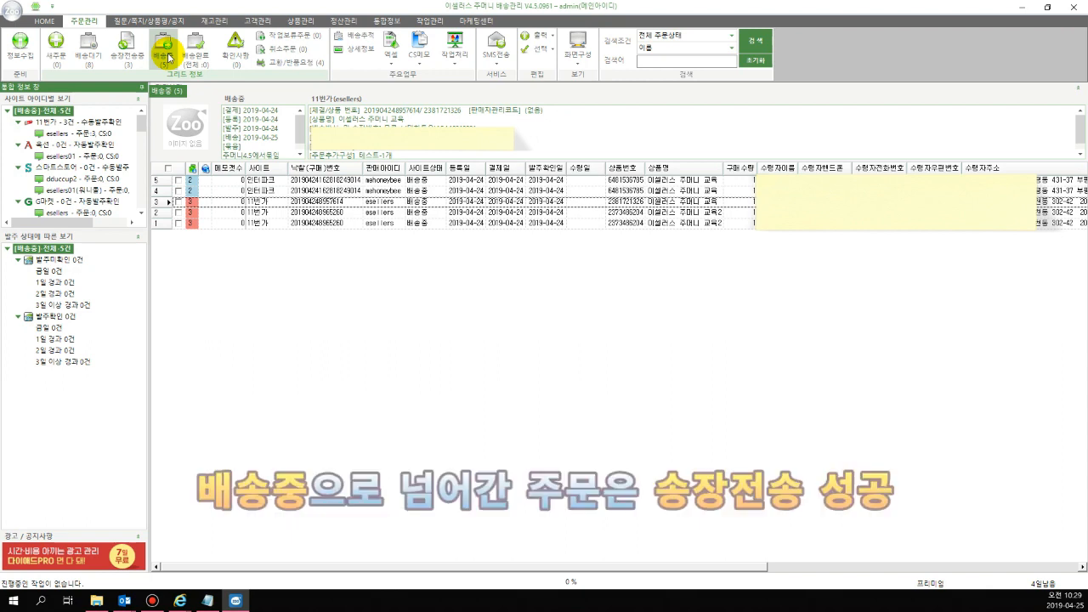
{"action": "left_click", "coordinate": [129, 51]}
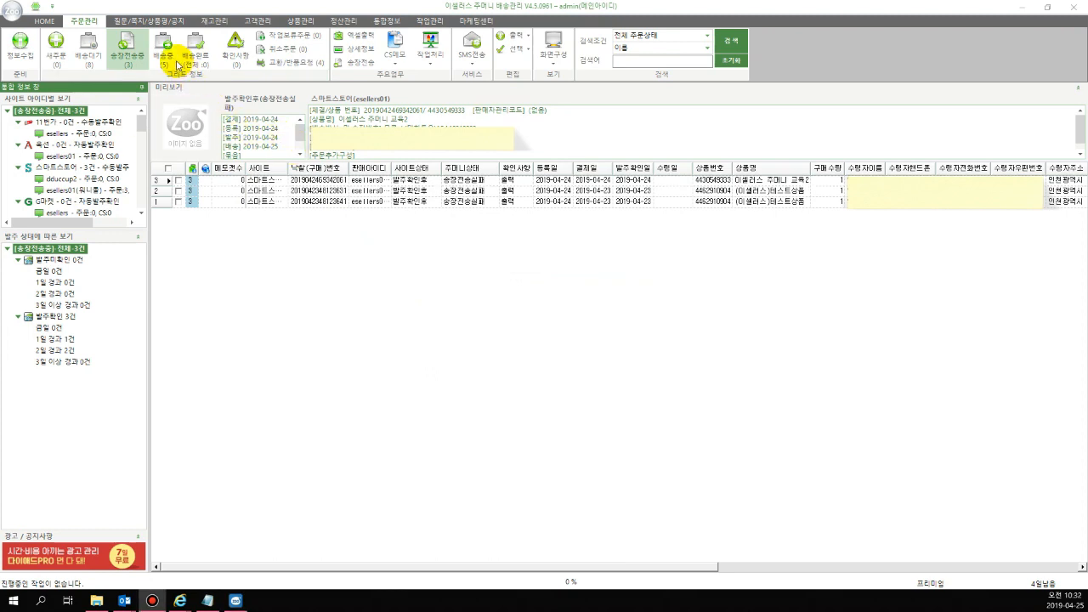
{"action": "left_click", "coordinate": [171, 60]}
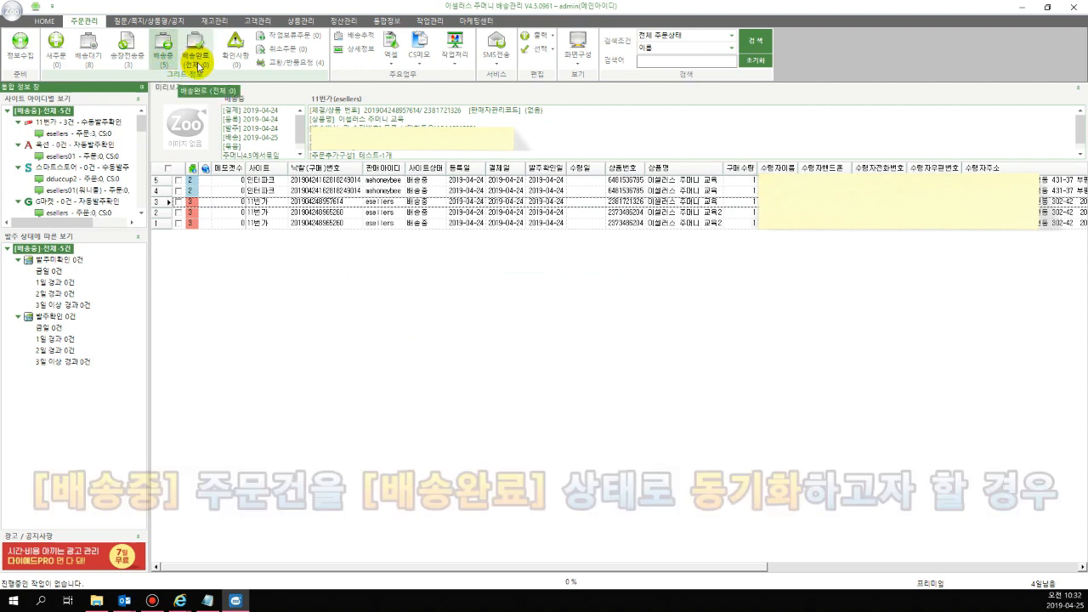
Open 정보수집 and select 배송중 and 배송완료 as the items to collect
{"action": "left_click", "coordinate": [25, 59]}
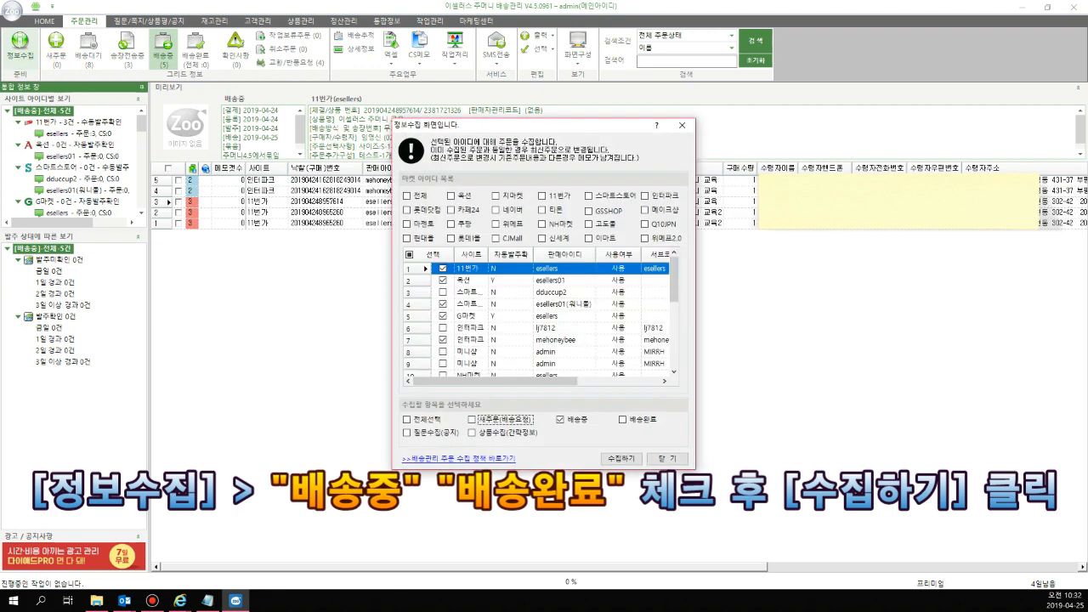
{"action": "left_click", "coordinate": [635, 425]}
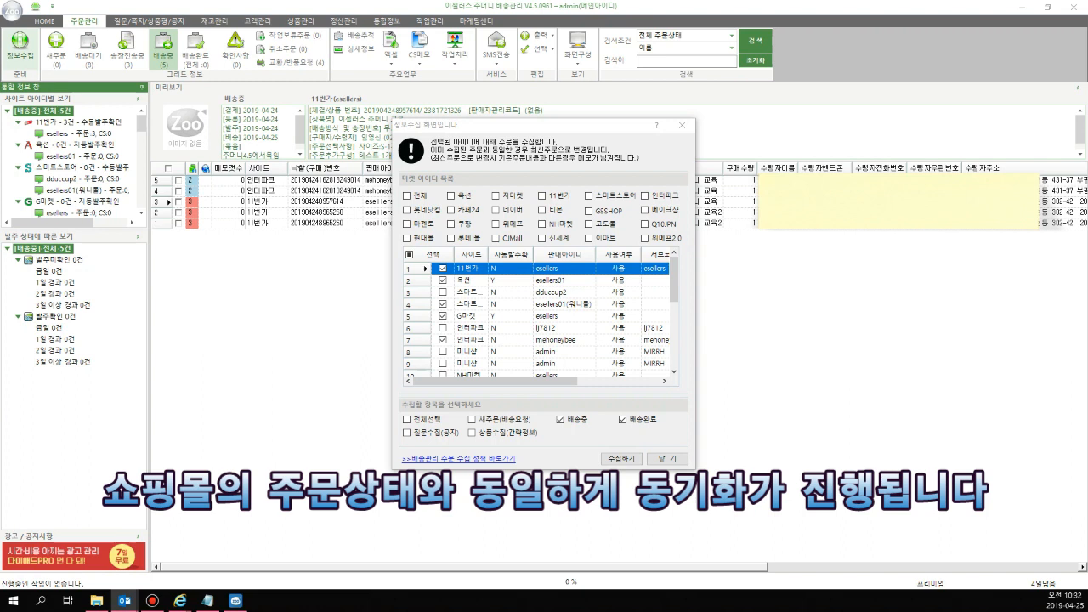
{"action": "left_click", "coordinate": [674, 460]}
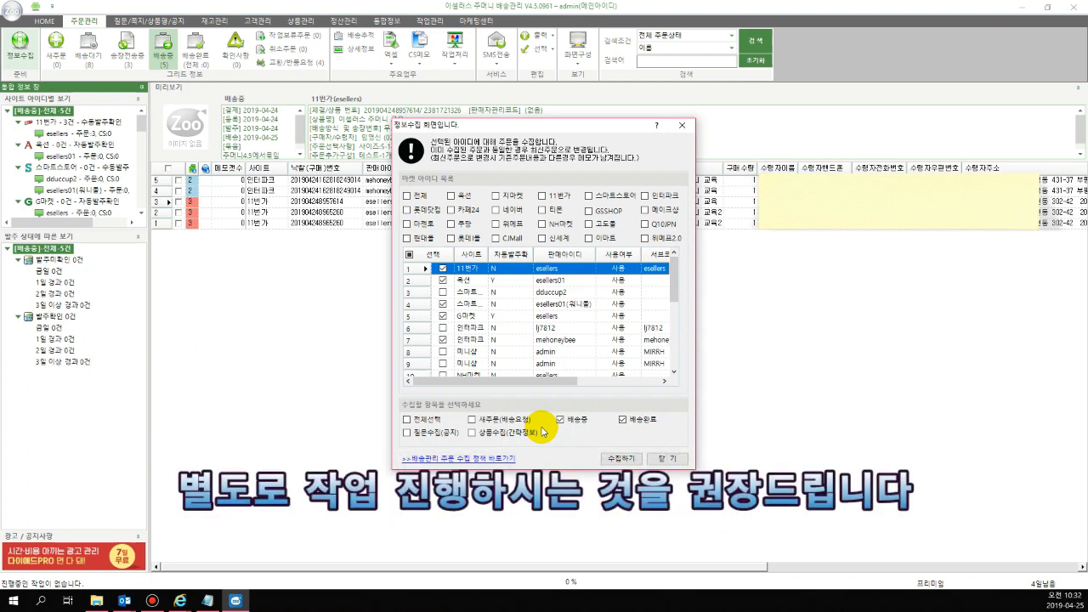
Dismiss the open 정보수집 dialog and collect 새주문(배송요청) orders for the selected market accounts from the 새주문 list
{"action": "left_click", "coordinate": [676, 458]}
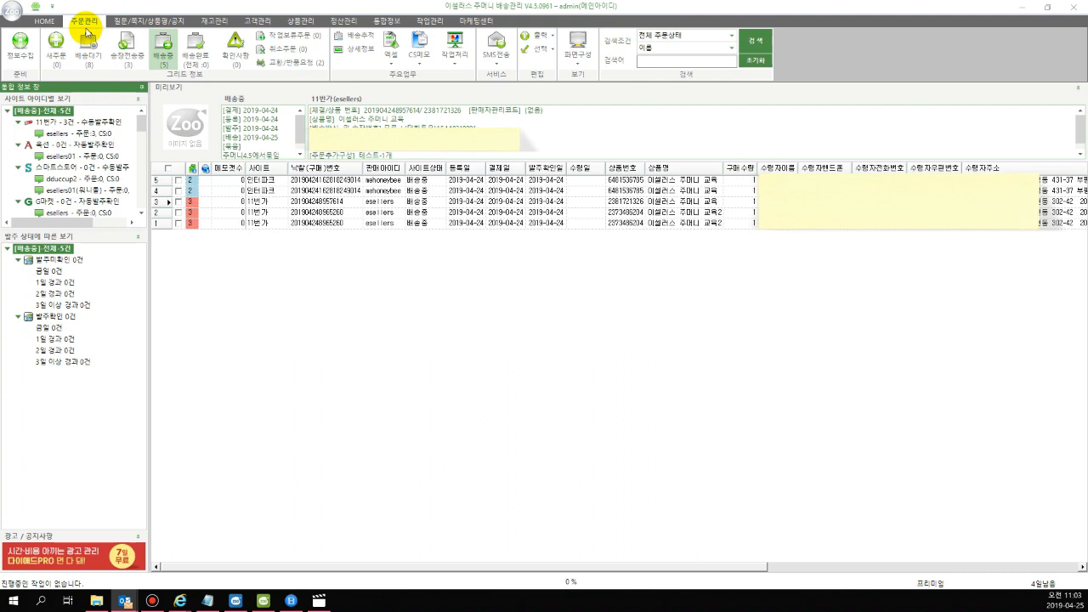
{"action": "left_click", "coordinate": [65, 53]}
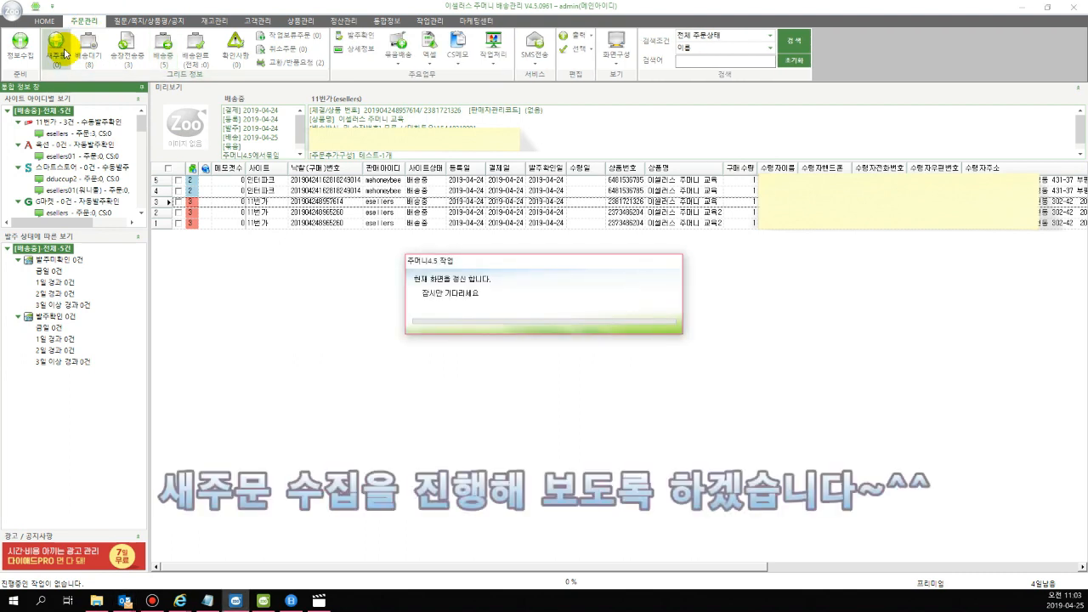
{"action": "left_click", "coordinate": [26, 59]}
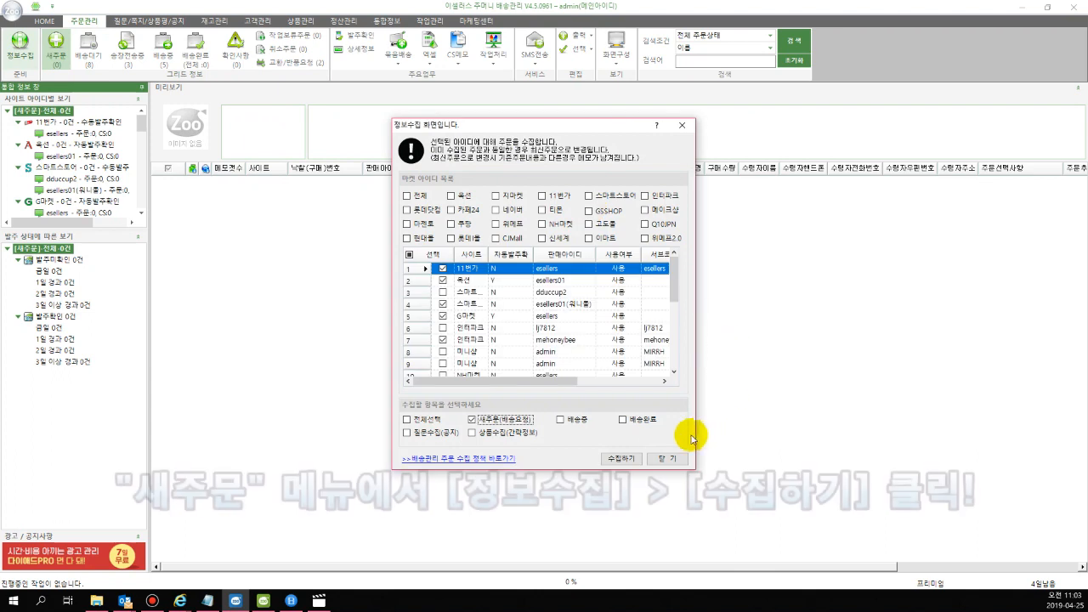
{"action": "left_click", "coordinate": [620, 459]}
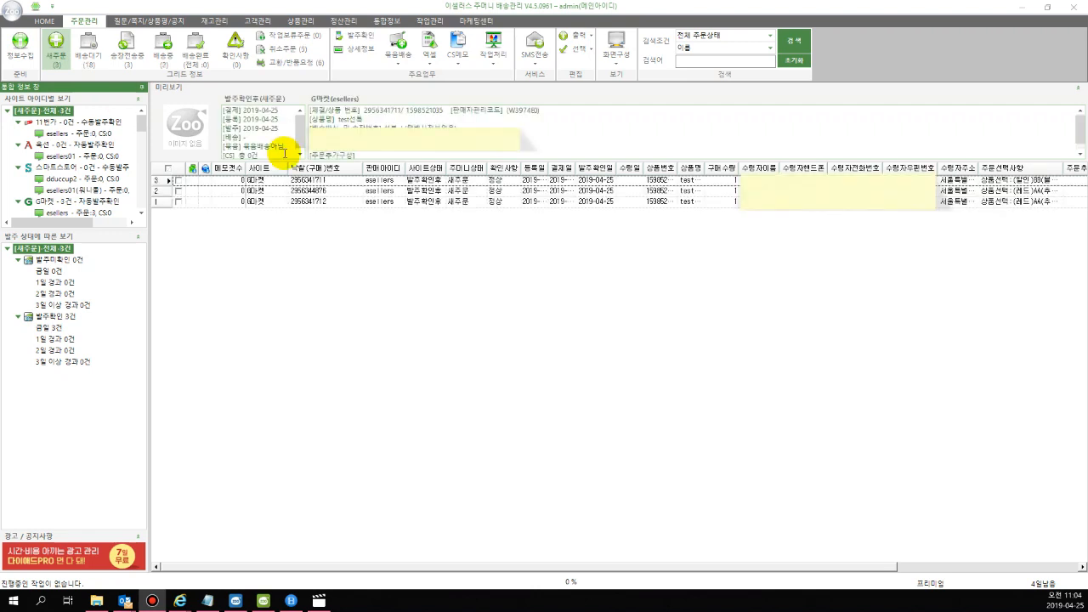
Open the 송장전송중 list and widen the 확인사항 column to check the claim status of the 스마트스토어 orders
{"action": "left_click", "coordinate": [123, 52]}
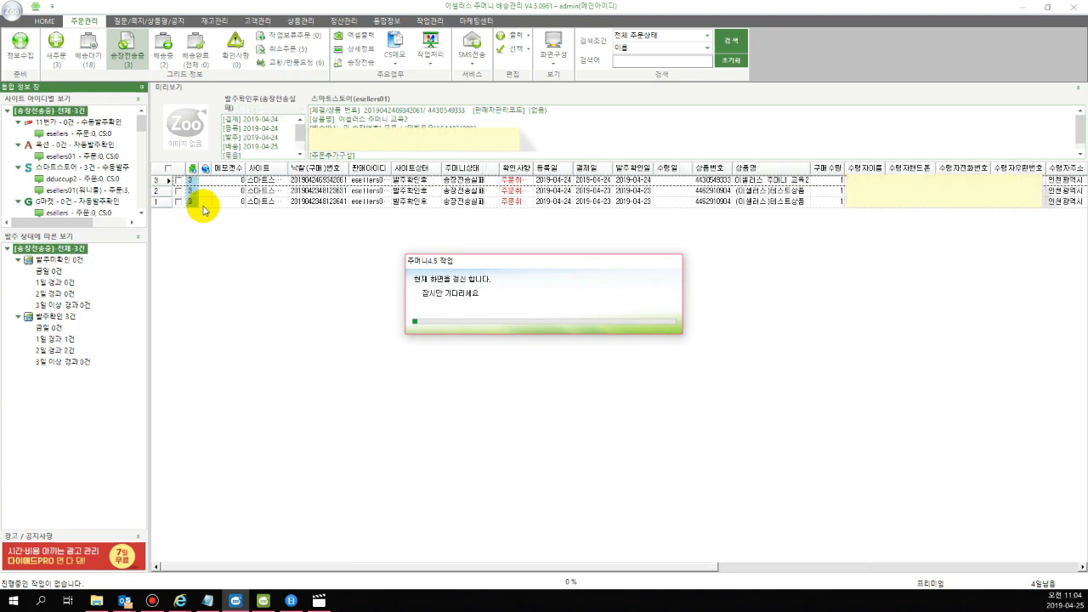
{"action": "double_click", "coordinate": [533, 168]}
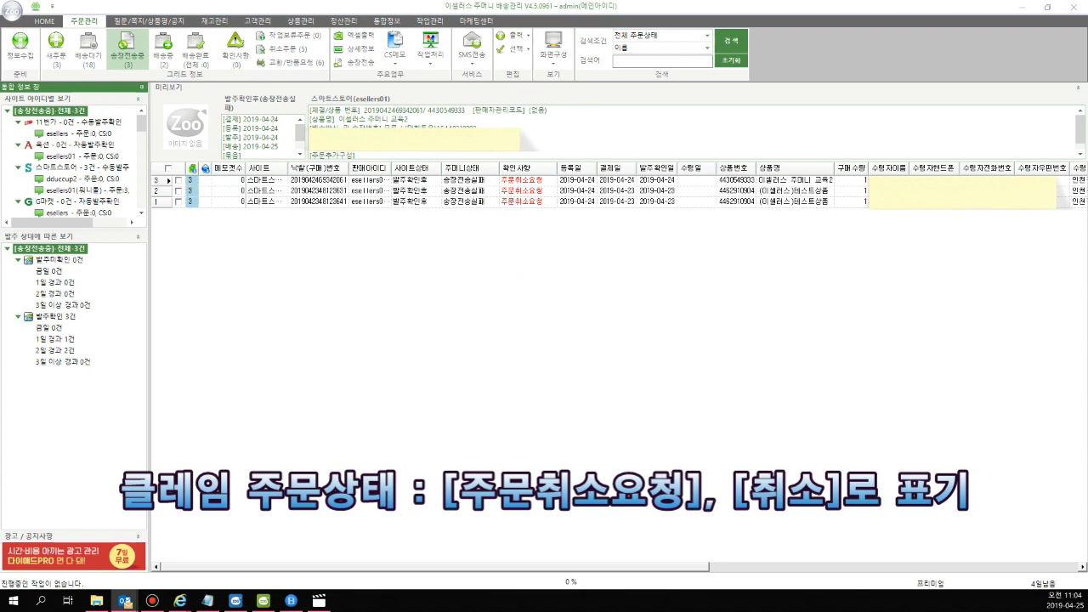
{"action": "left_click_drag", "start_coordinate": [538, 179], "coordinate": [542, 201]}
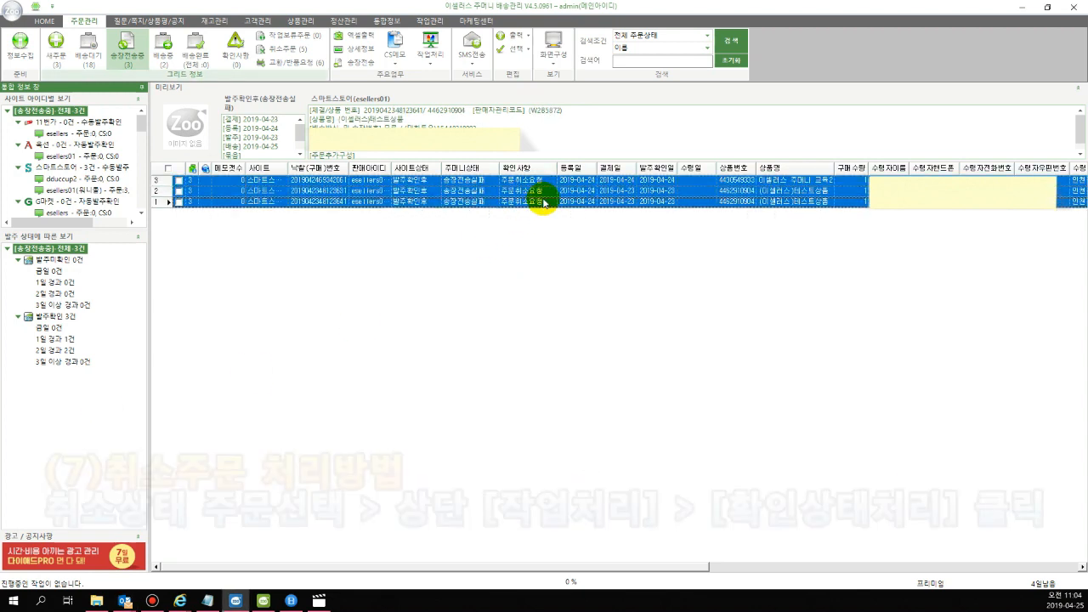
Run 확인상태처리 on all the 주문취소요청 orders in the 송장전송중 list and delete them together with their bundled orders
{"action": "left_click", "coordinate": [167, 170]}
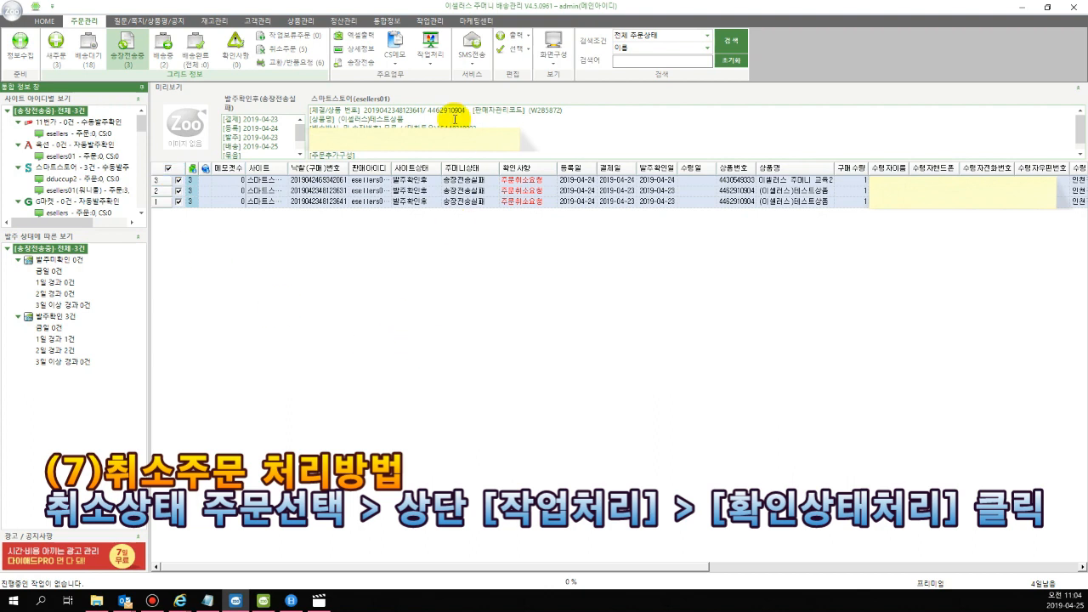
{"action": "left_click", "coordinate": [430, 52]}
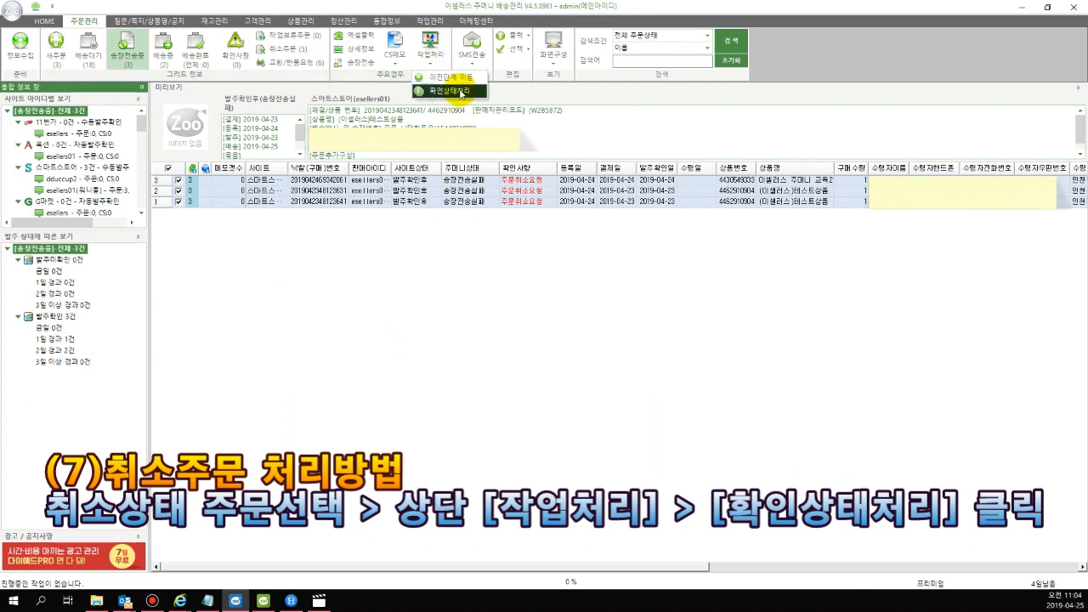
{"action": "left_click", "coordinate": [459, 91]}
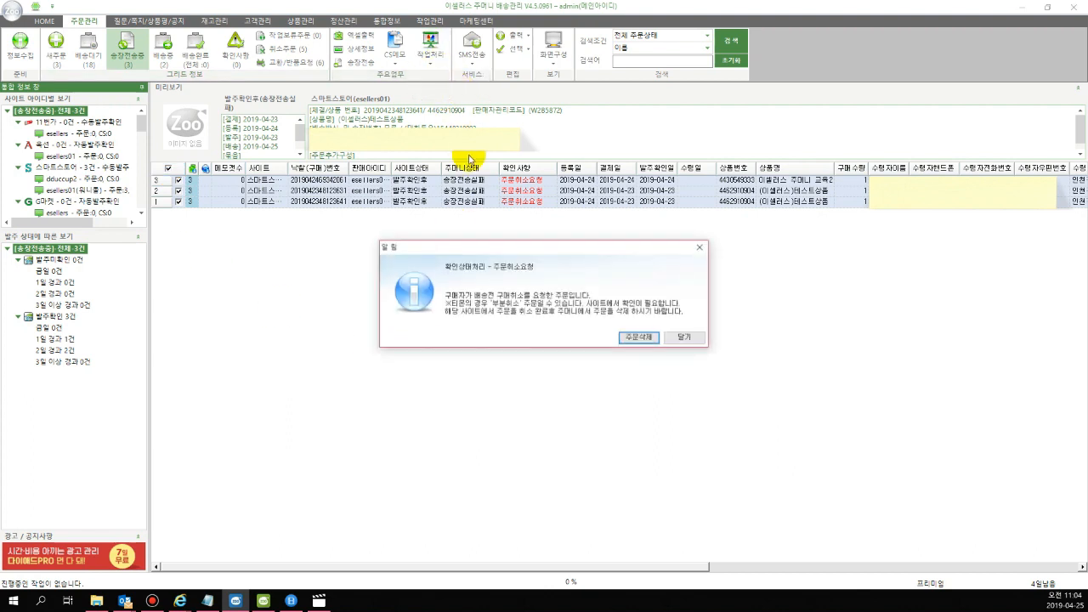
{"action": "left_click", "coordinate": [655, 337]}
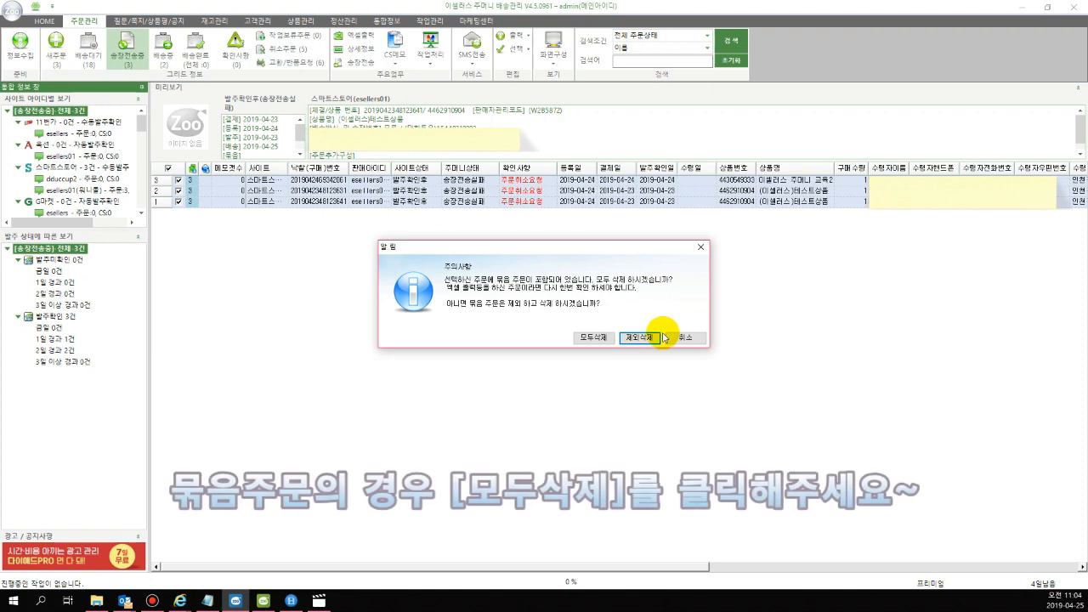
{"action": "left_click", "coordinate": [595, 338]}
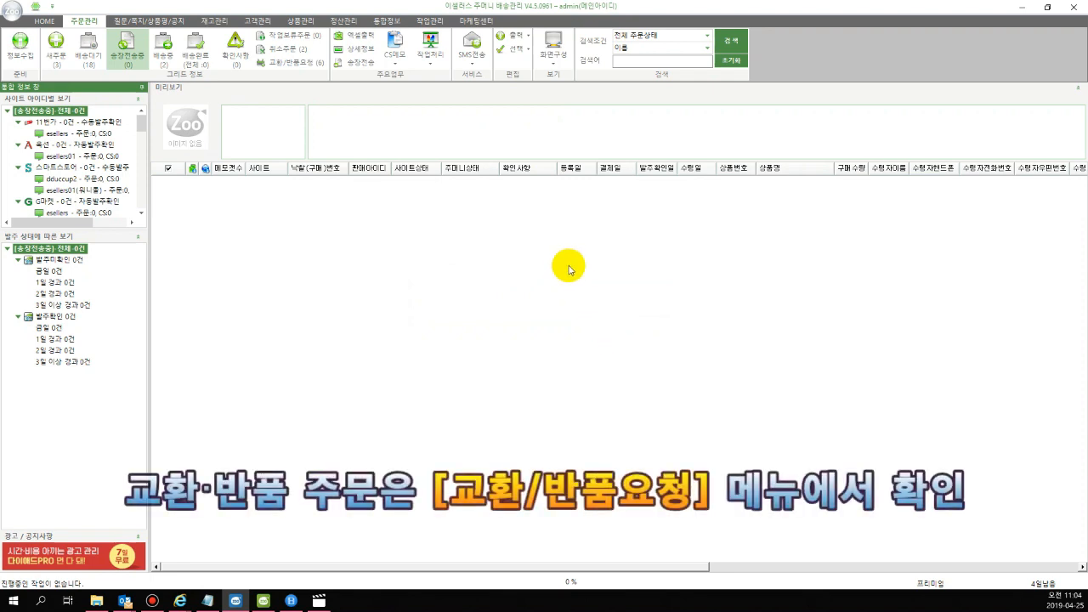
Approve (승인) the exchange/return request for the bundled 11번가 orders in the 교환/반품요청 list
{"action": "left_click", "coordinate": [321, 63]}
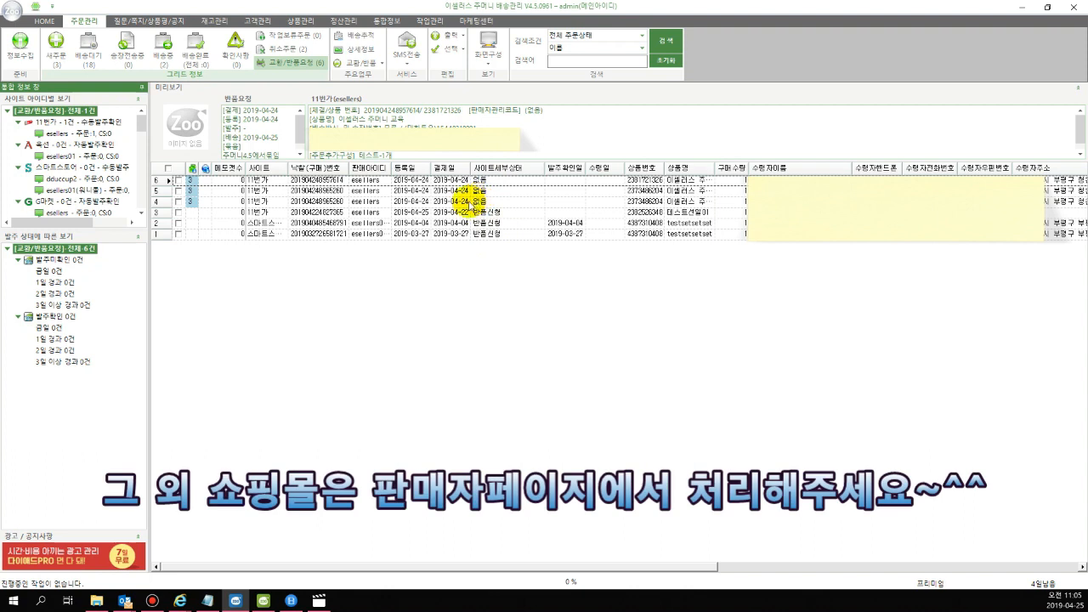
{"action": "left_click", "coordinate": [179, 181]}
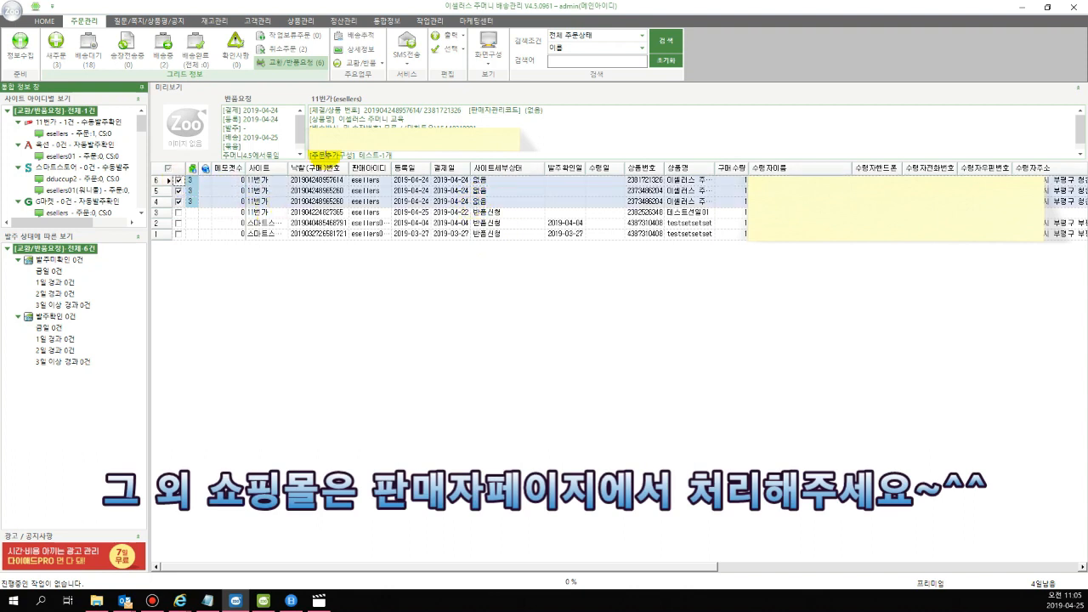
{"action": "left_click", "coordinate": [379, 66]}
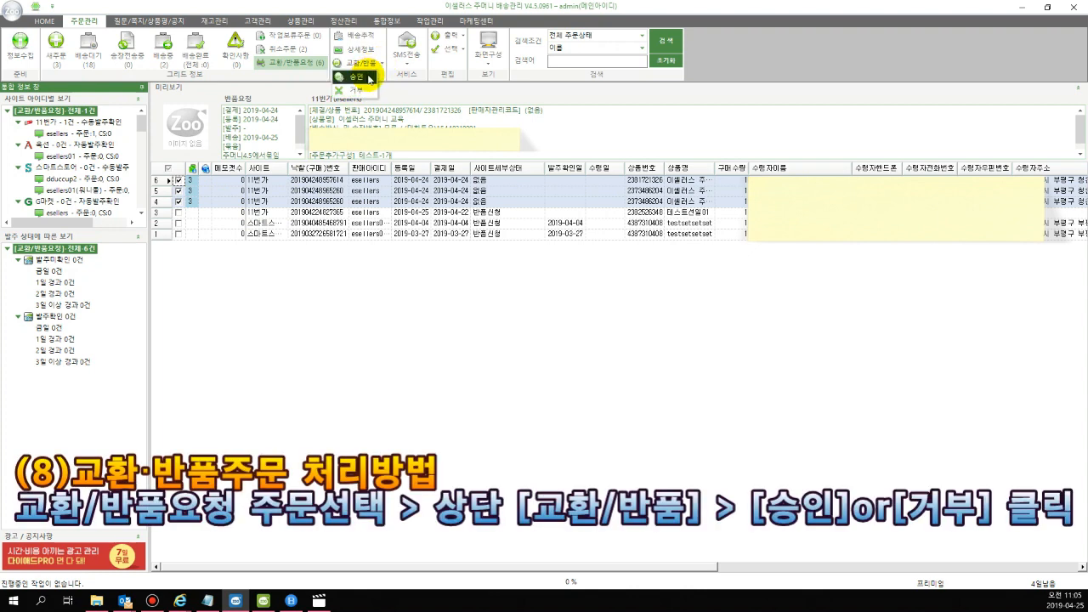
{"action": "left_click", "coordinate": [369, 78]}
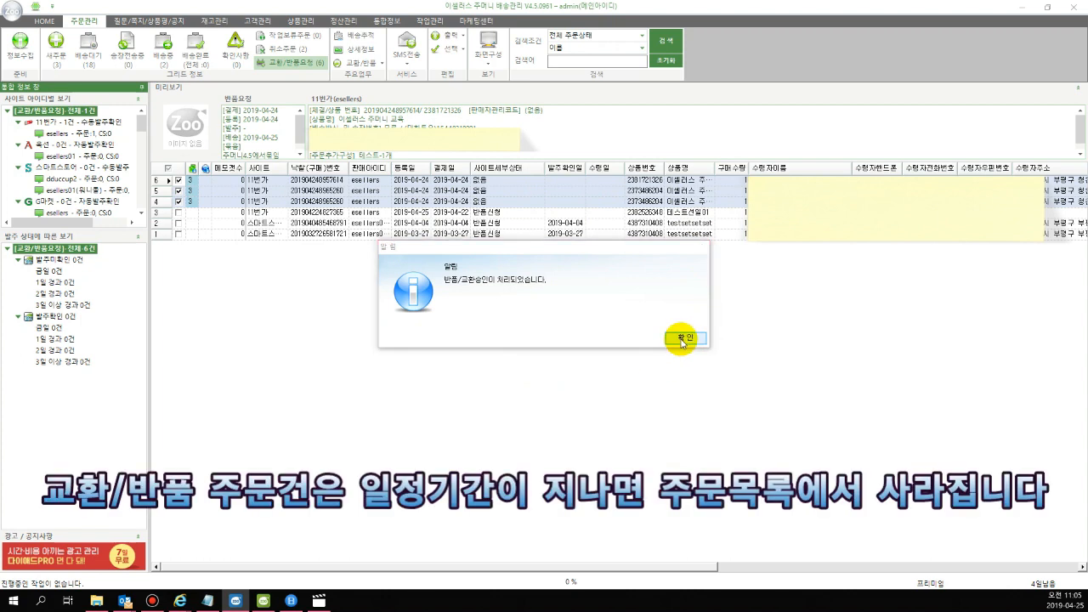
{"action": "left_click", "coordinate": [685, 337]}
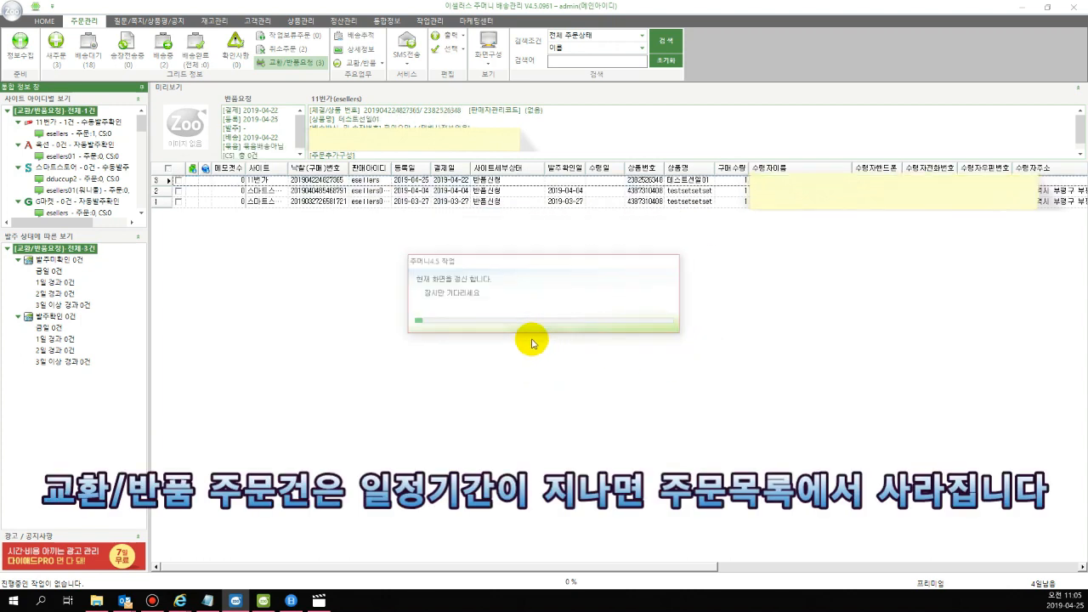